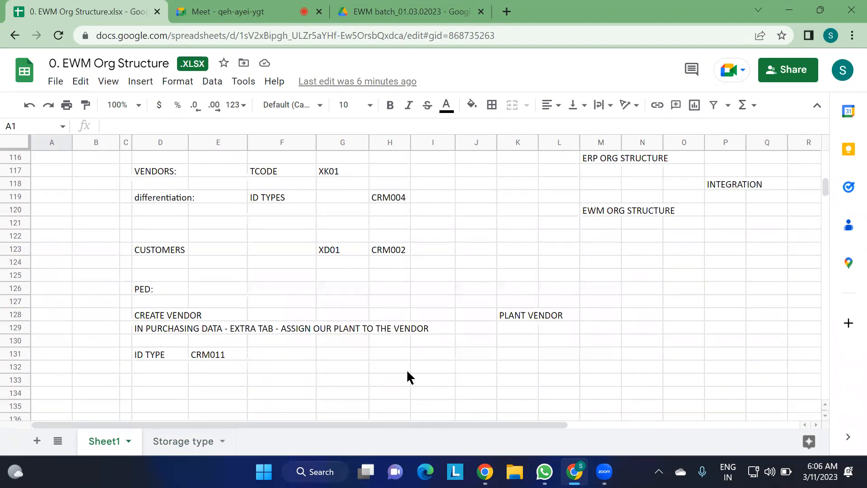
left_click(153, 359)
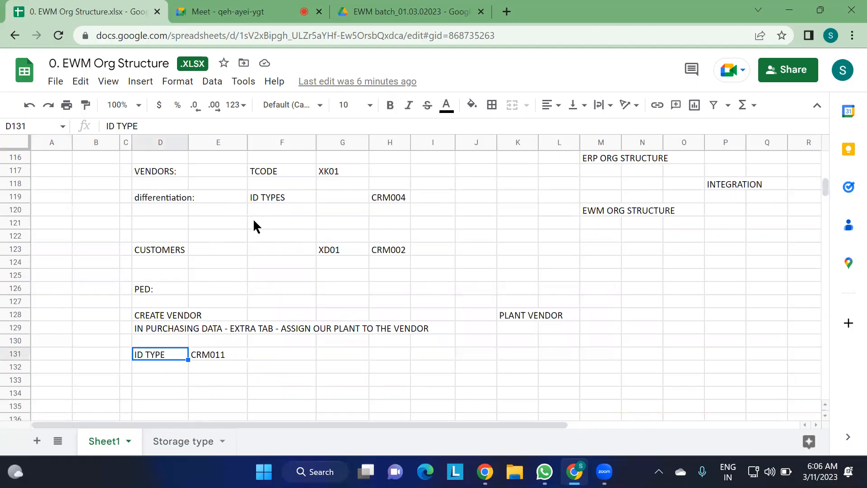
left_click(389, 196)
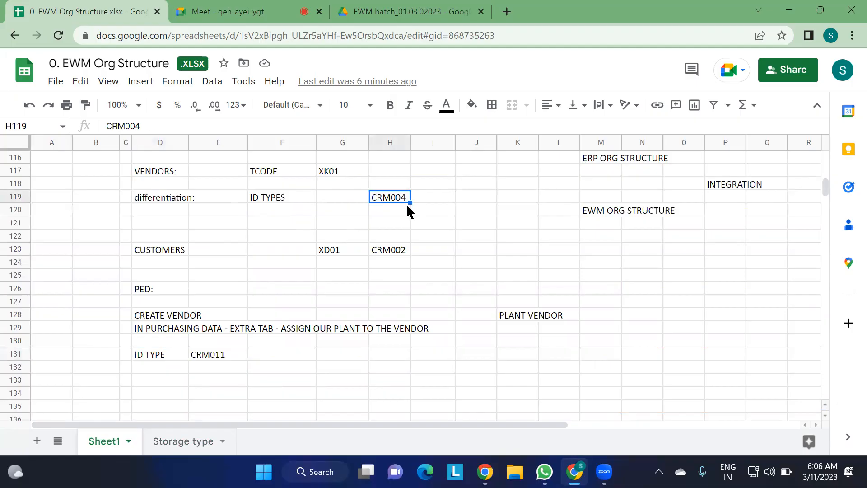
left_click(387, 254)
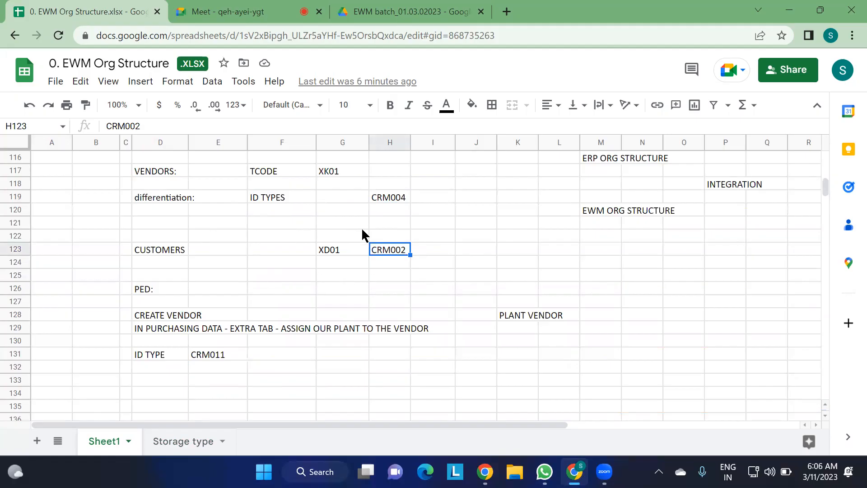
- Switch to the Google Meet call, admit the waiting participant, and return to the EWM Org Structure spreadsheet
left_click(226, 11)
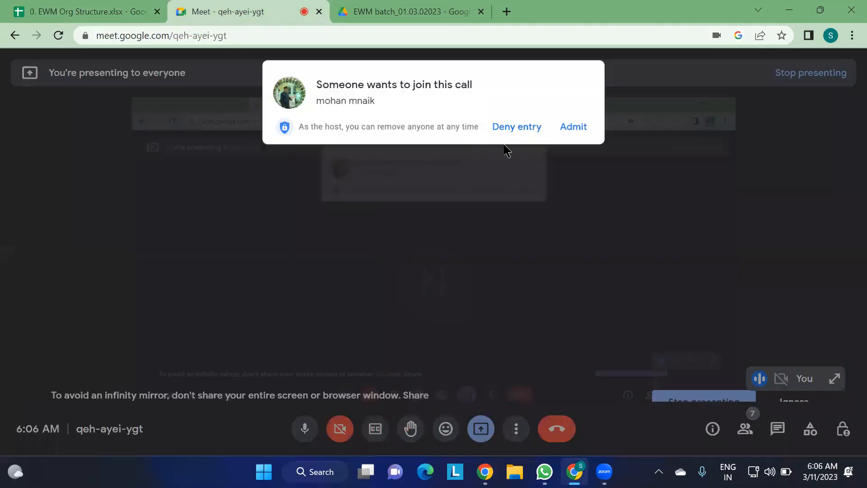
left_click(572, 134)
left_click(90, 12)
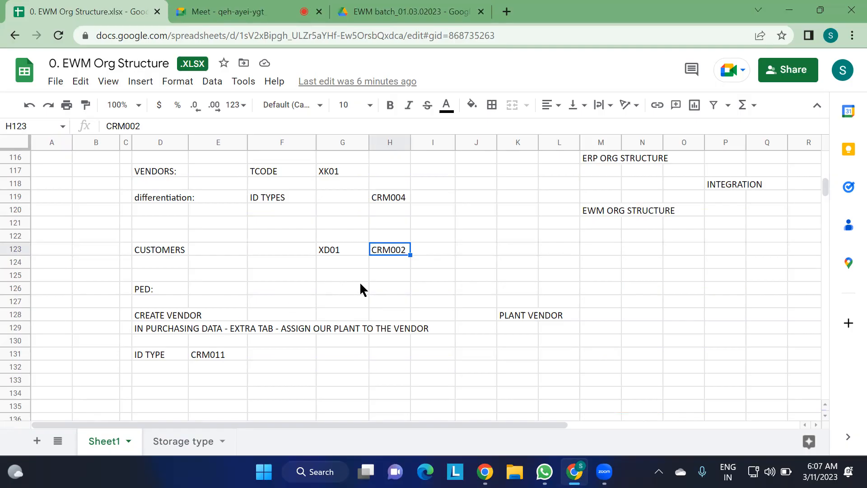
- Enter 1001 in cell O125 and 1003 in cell O126 of Sheet1
left_click(669, 276)
type("1001")
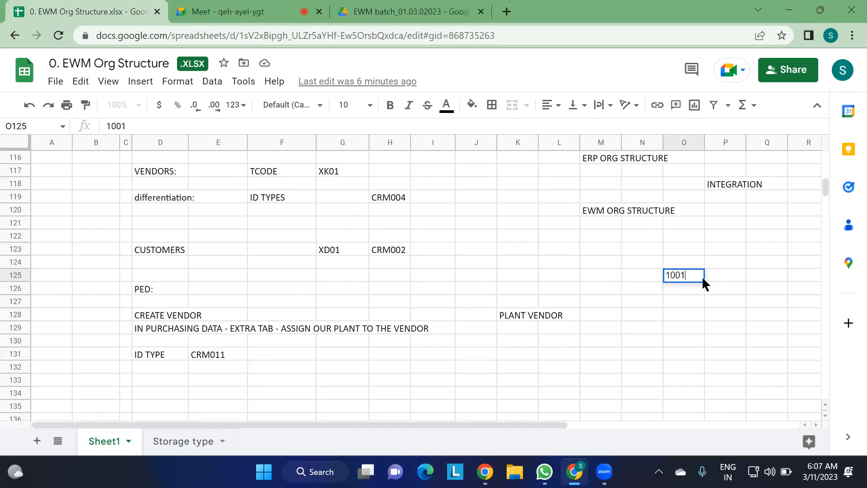
left_click(680, 294)
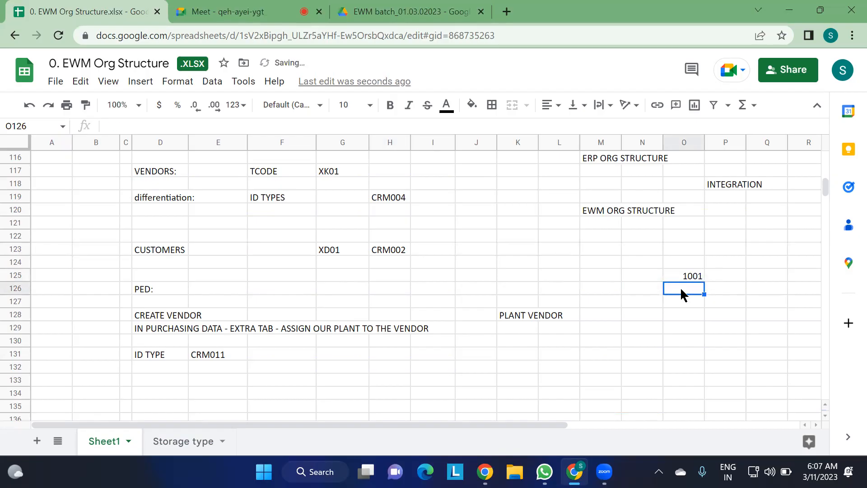
type("1003")
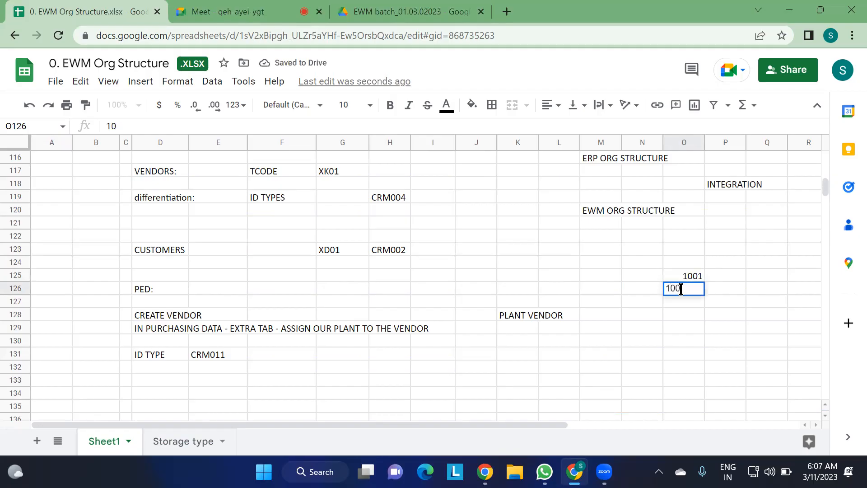
left_click(661, 344)
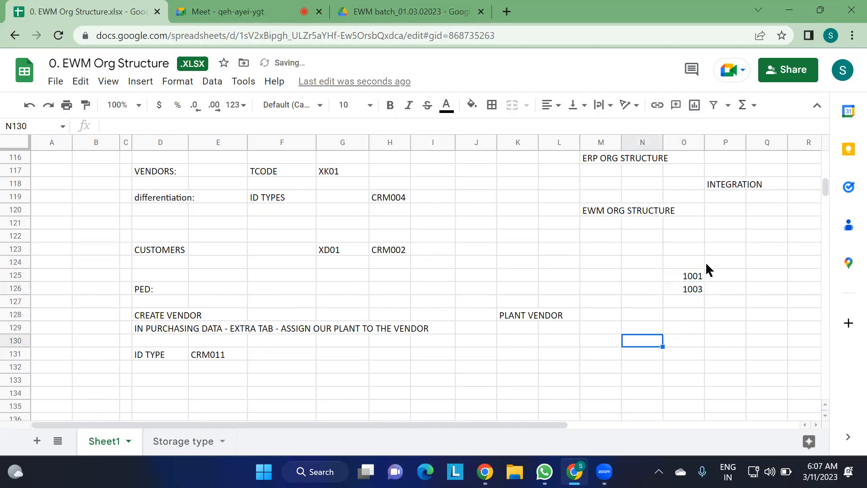
- Clear the contents of cells O125 and O126
left_click(689, 276)
left_click(689, 289, "shift")
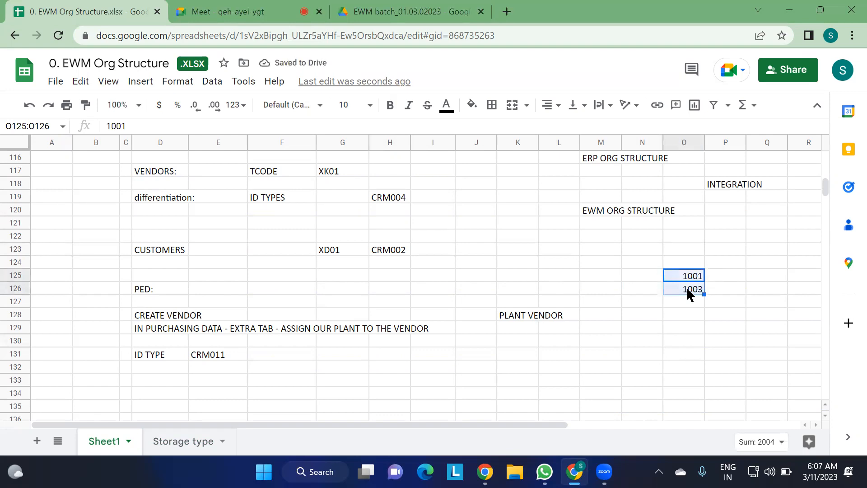
key("Delete")
left_click(632, 332)
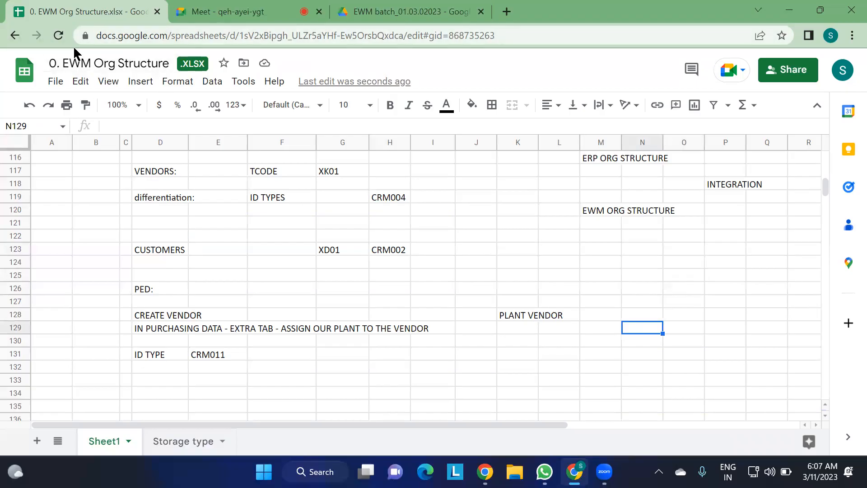
- On the Storage type sheet, color the STORAGE TYPE heading text in cell B2 red
left_click(183, 447)
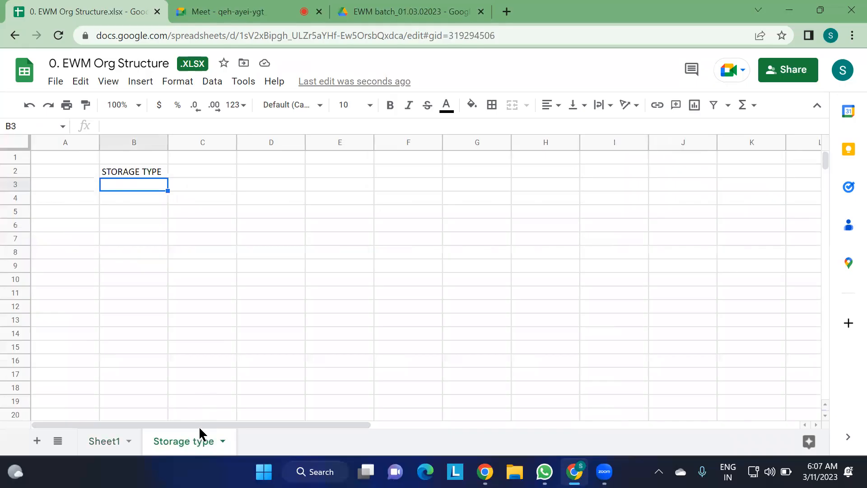
left_click(138, 173)
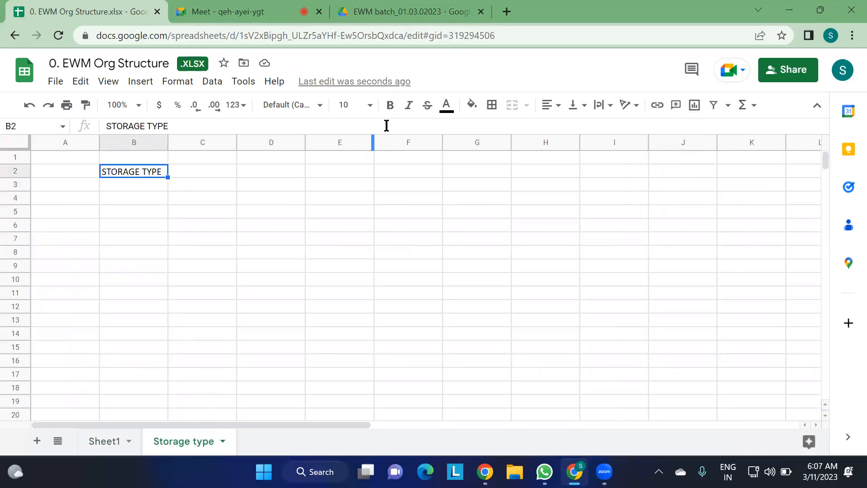
left_click(446, 107)
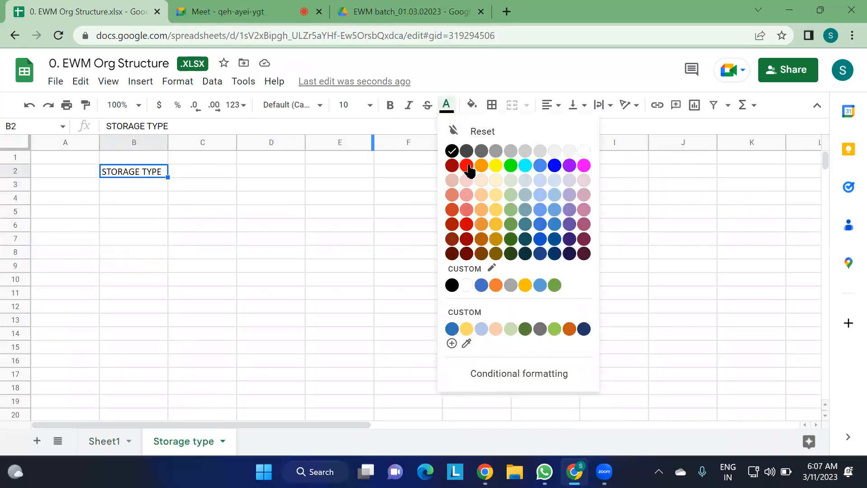
left_click(450, 166)
left_click(234, 216)
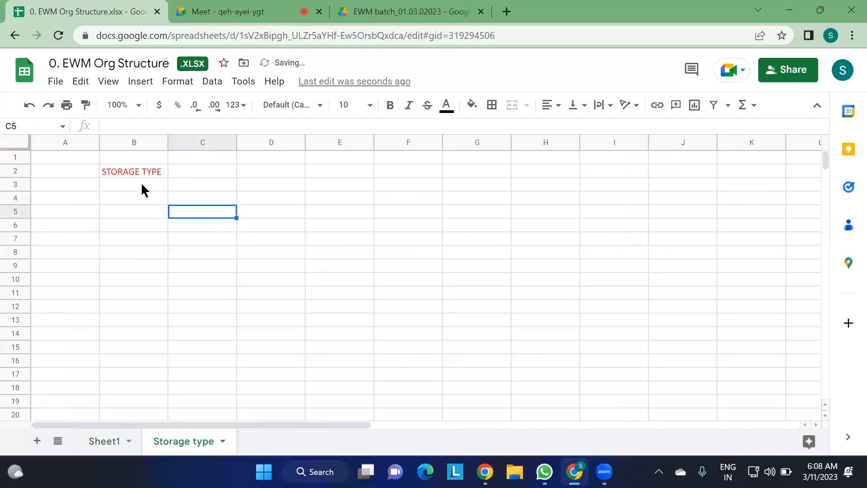
left_click(141, 184)
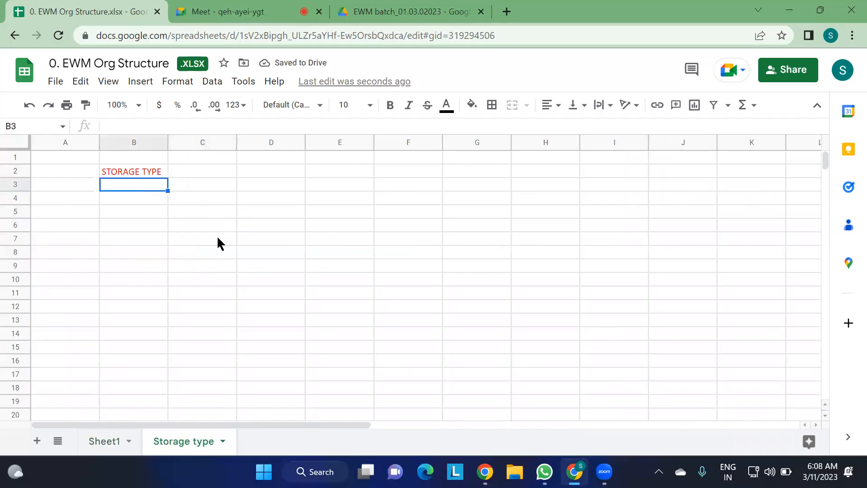
- Switch to the desktop and launch SAP Logon to reach the MD1 system's sign-in screen
left_click(865, 478)
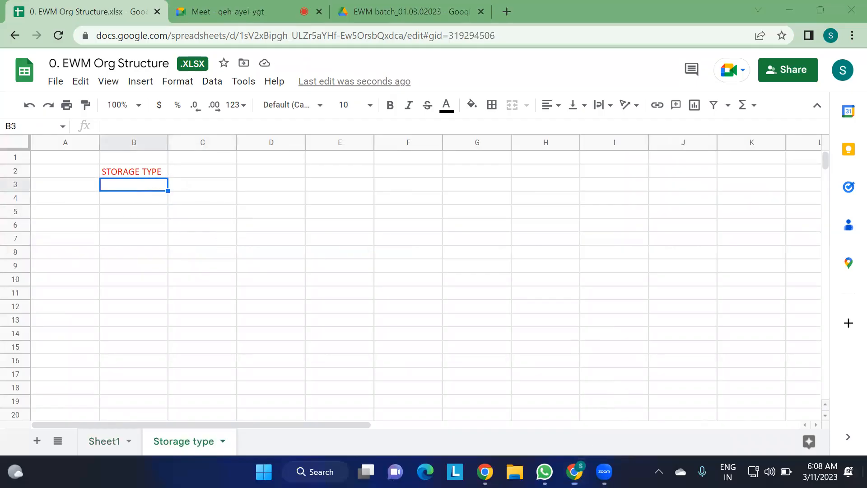
left_click(33, 111)
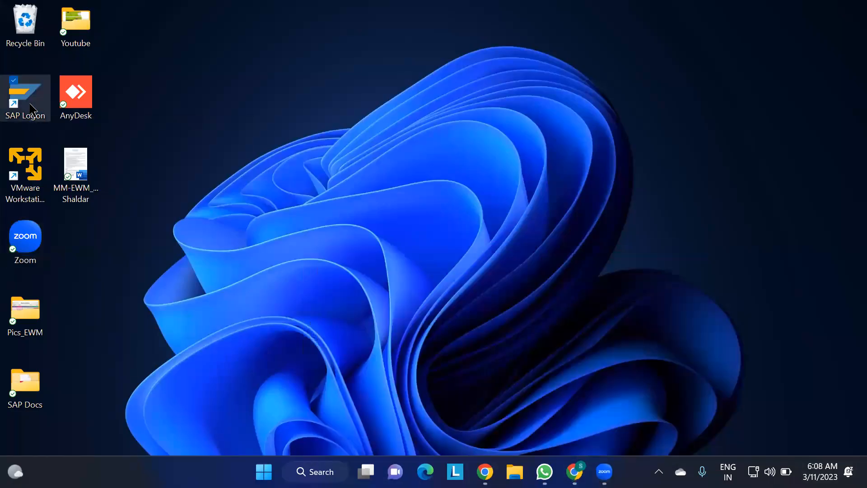
double_click(33, 111)
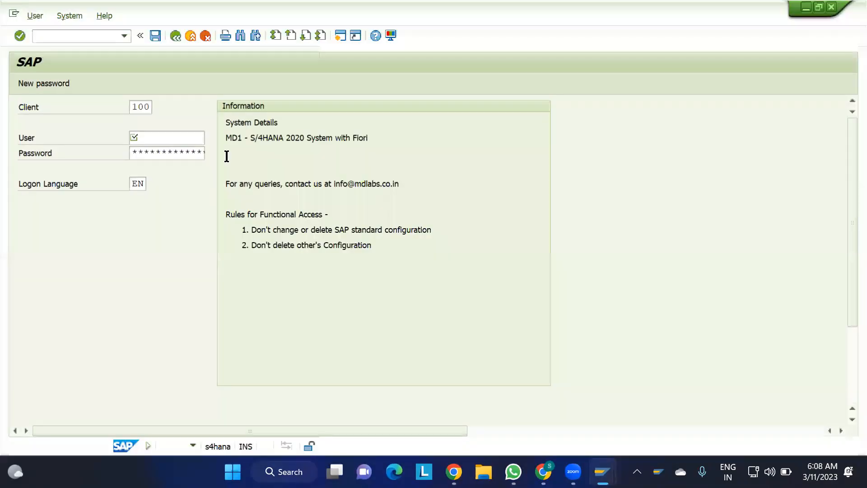
- Log on to SAP client 100 with the first saved user name and the account password
left_click(167, 138)
key("Down")
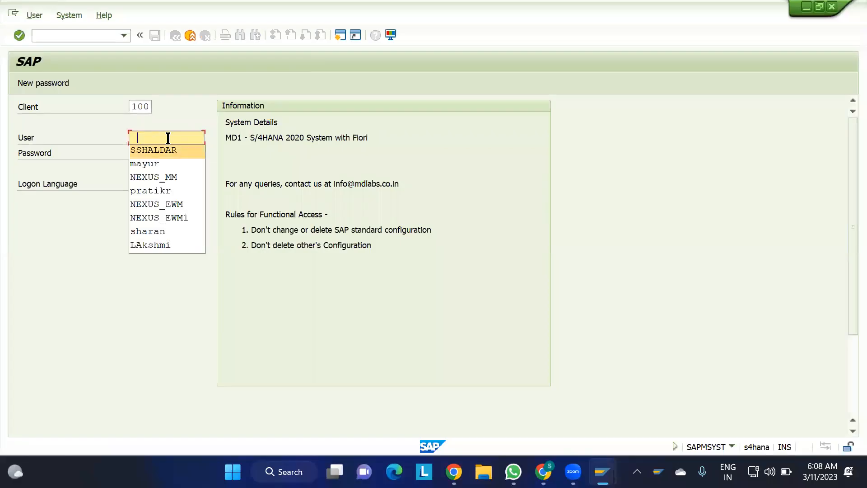
key("Return")
key("Caps_Lock")
key("Tab")
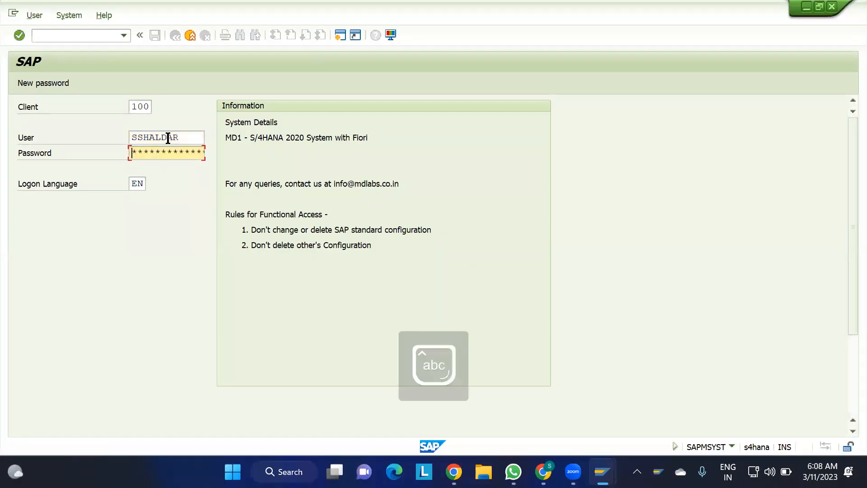
type("*******")
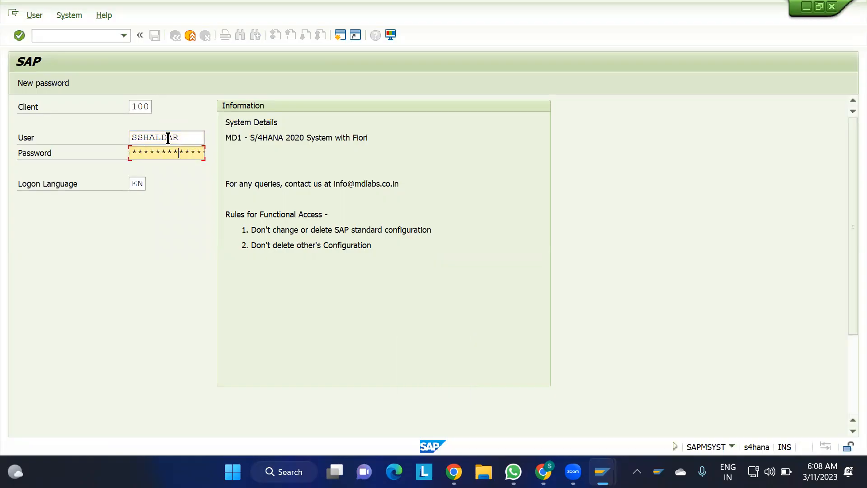
key("Return")
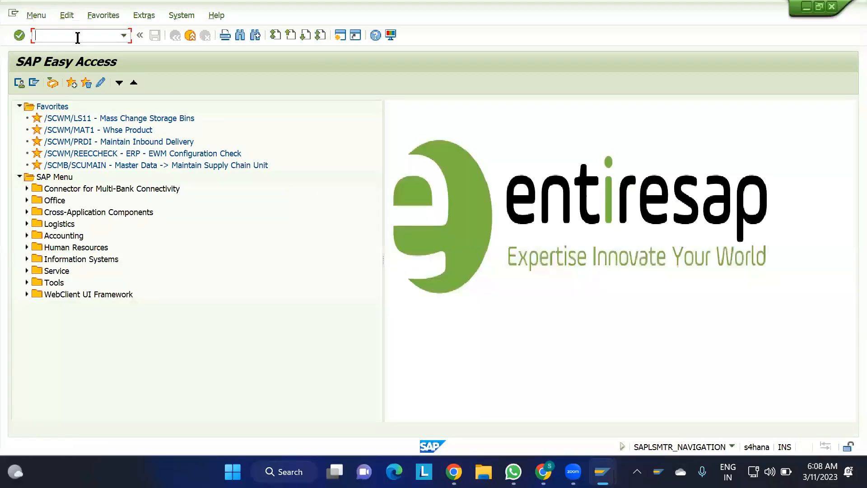
- Run transaction SPRO and display the SAP Reference IMG
type("spro")
key("Return")
left_click(64, 82)
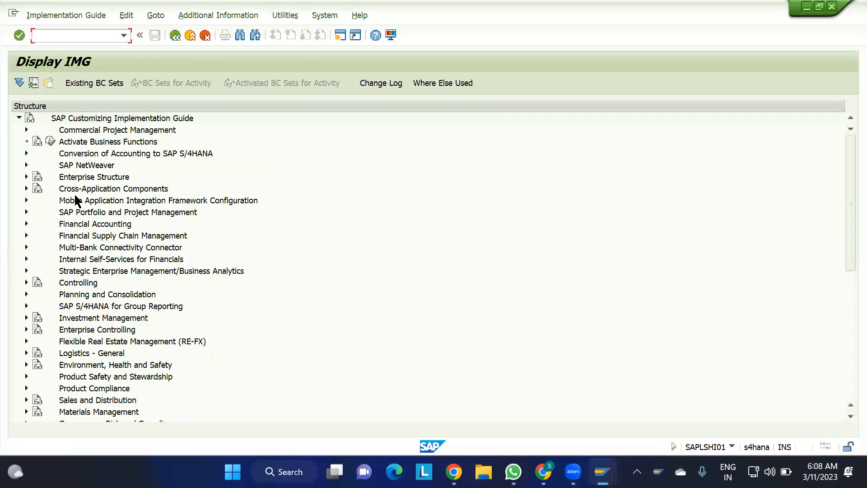
- Open the Define Number Ranges activity list within the Master Data node of SCM Extended Warehouse Management
scroll(51, 297, "down", 5)
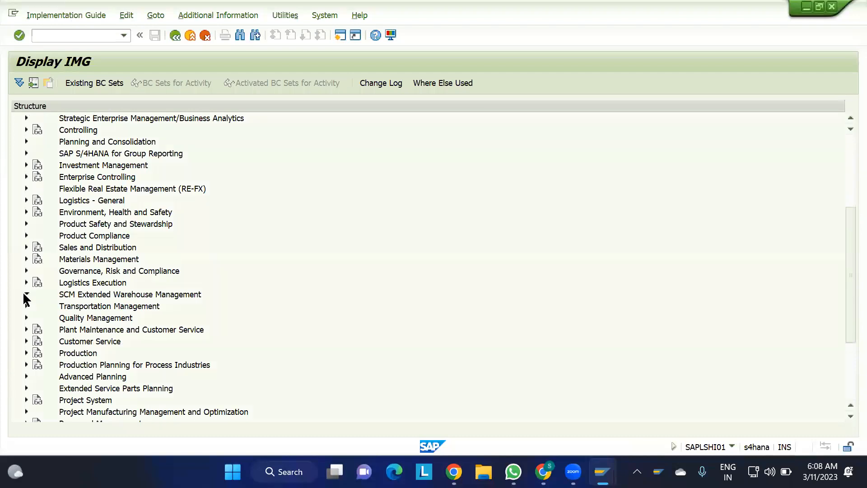
left_click(27, 294)
left_click(32, 306)
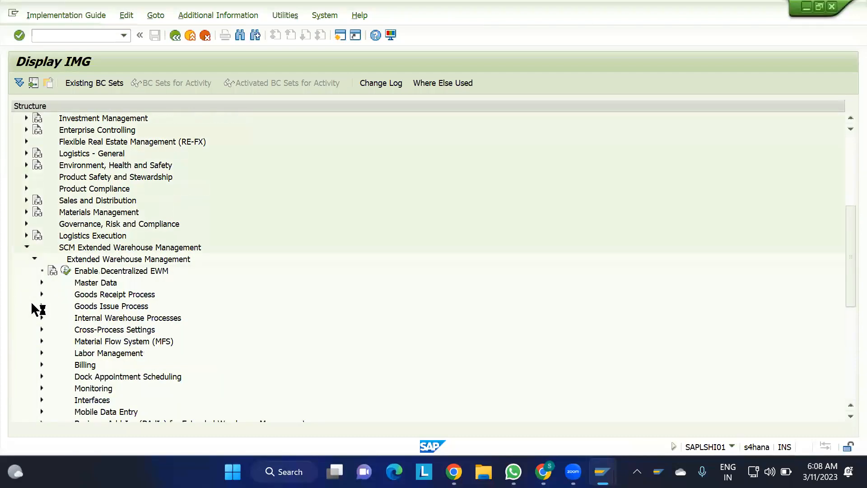
left_click(41, 283)
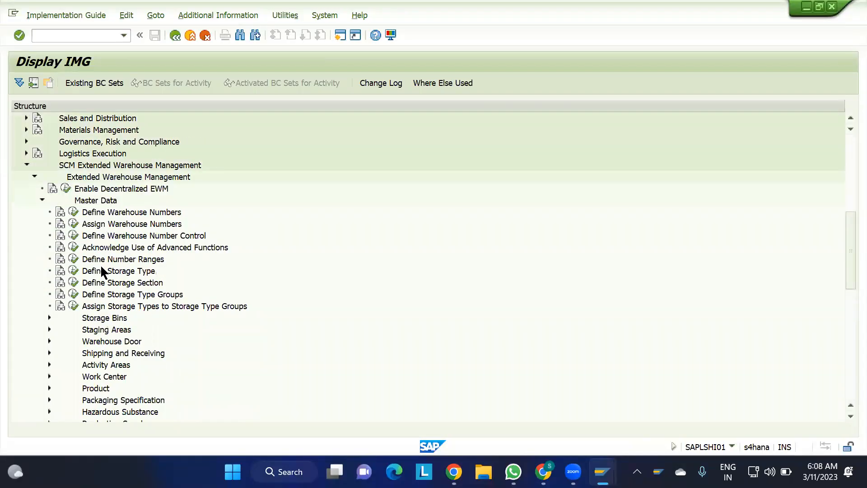
left_click(74, 258)
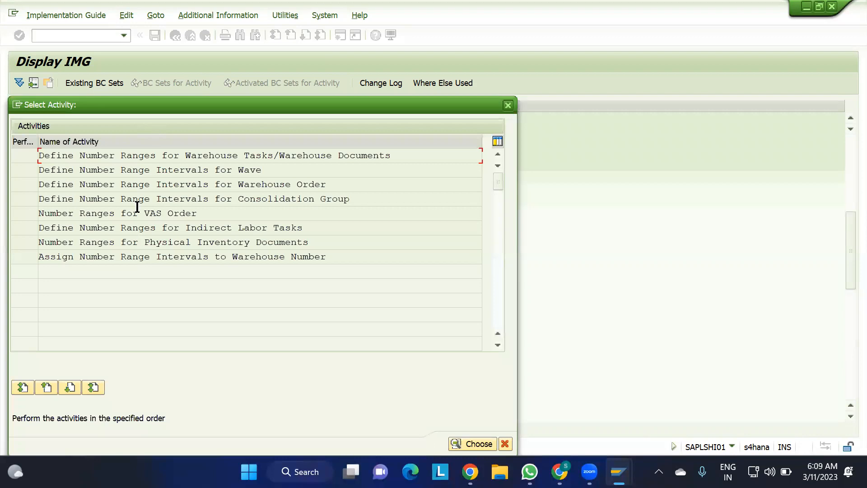
- Check the consolidation group number range intervals for warehouse WHM2 and return to the IMG structure
double_click(249, 199)
type("whm2")
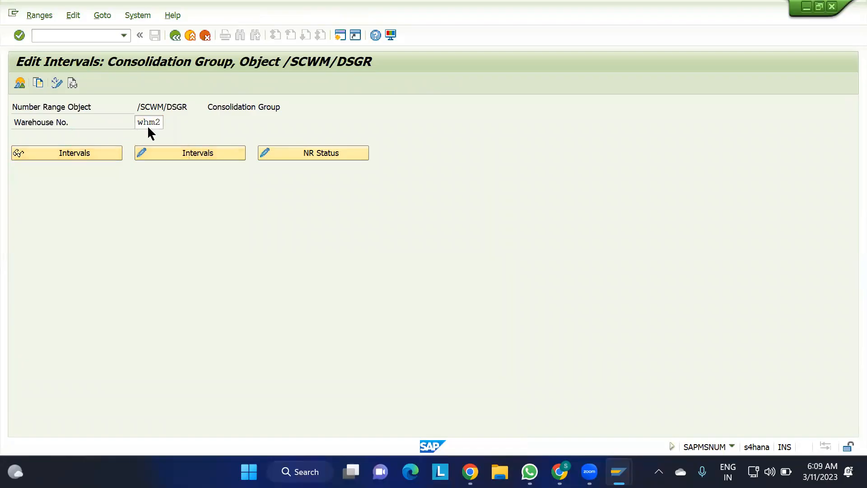
key("F6")
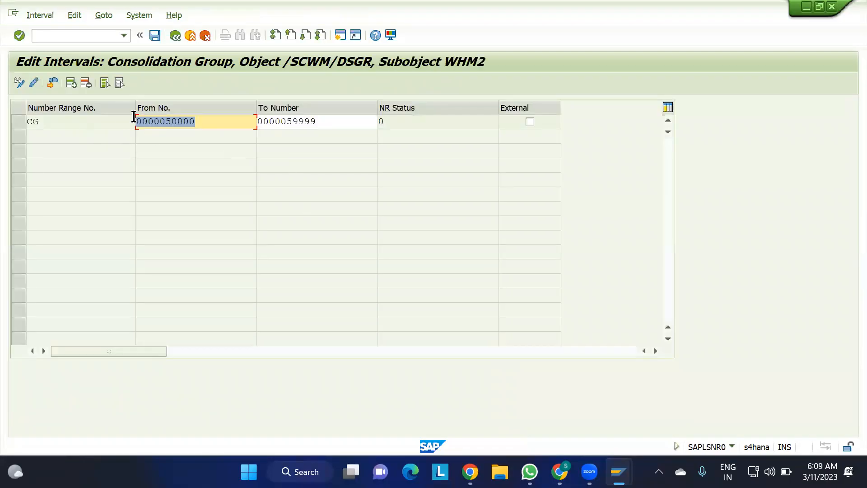
left_click(173, 33)
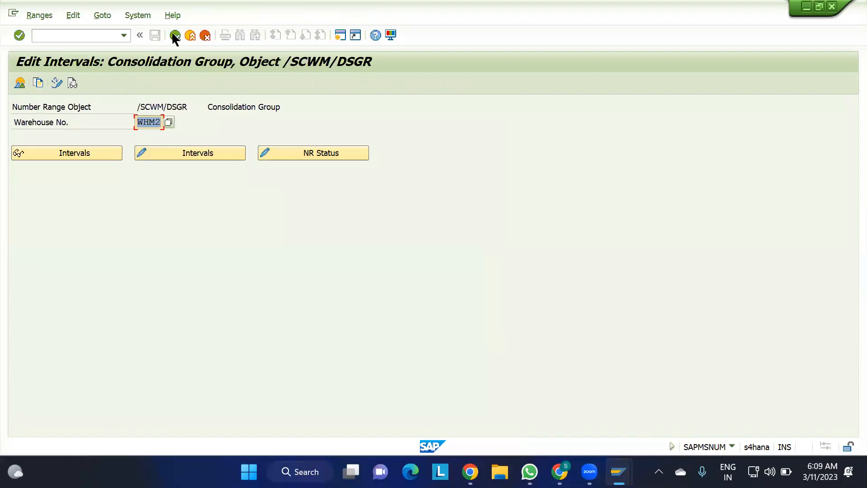
left_click(172, 32)
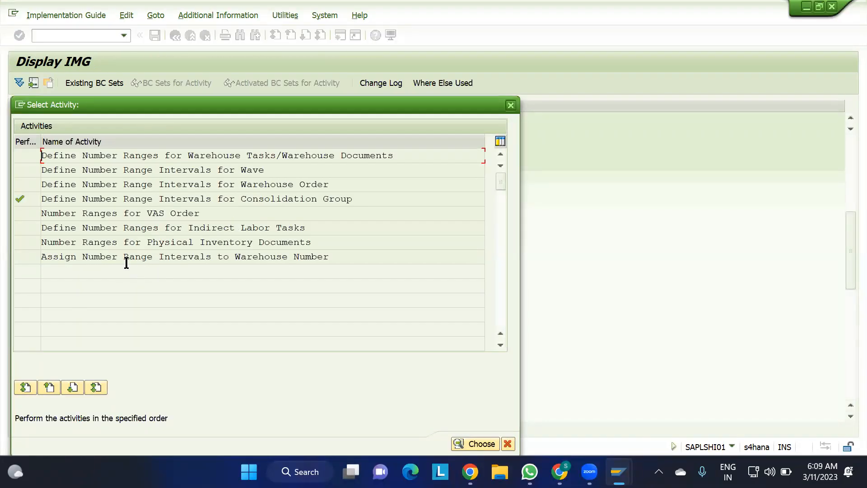
- Open Assign Number Range Intervals to Warehouse Number and position the overview on warehouse WHM2
double_click(146, 256)
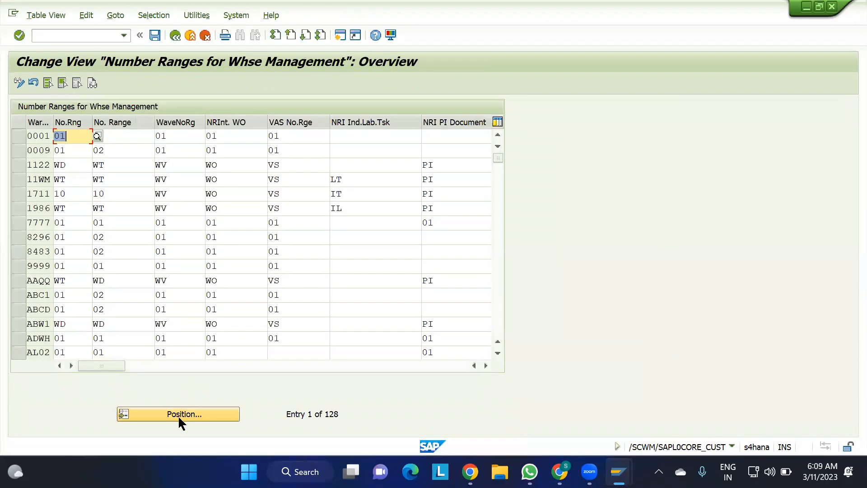
left_click(178, 415)
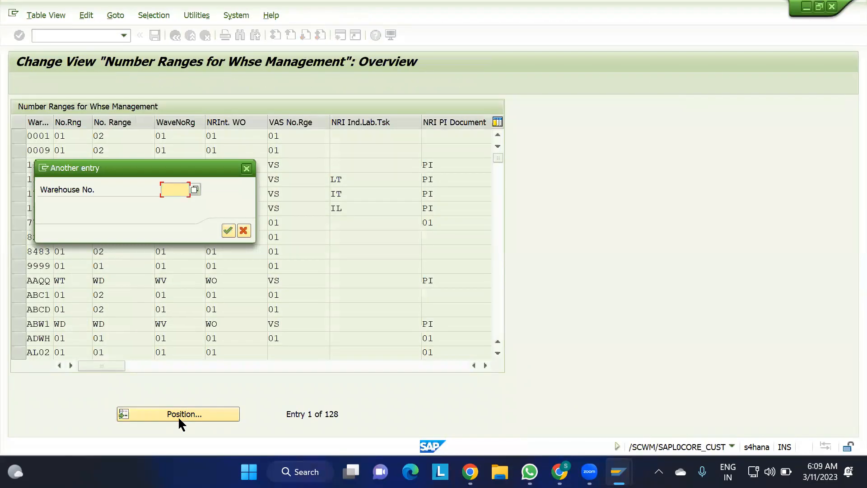
type("whm2")
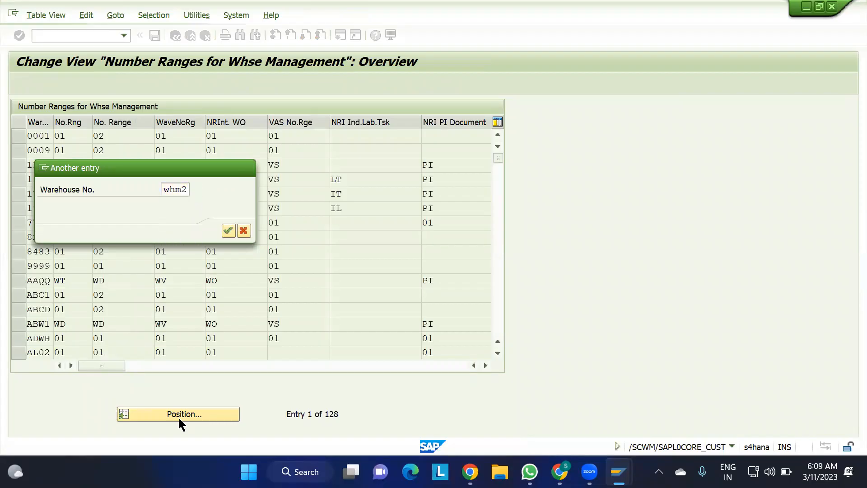
key("Return")
left_click(18, 136)
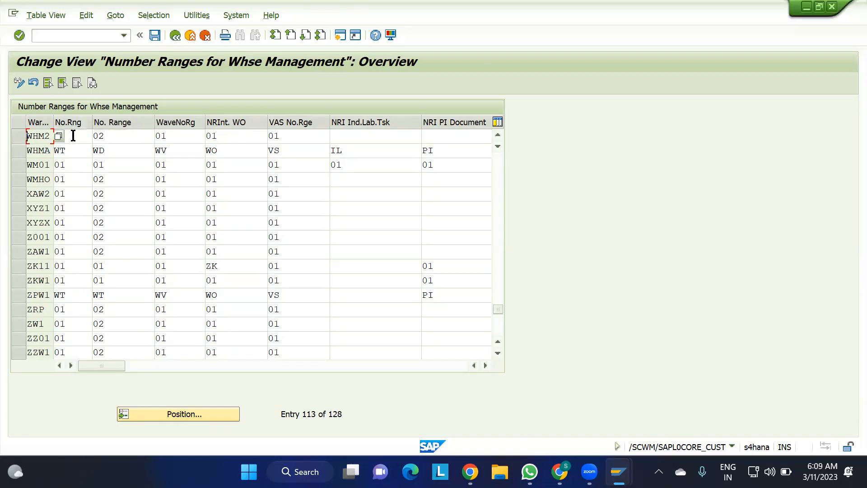
- Set the No.Rng value of warehouse WHM2 to WT in capital letters
left_click_drag(73, 137, 54, 134)
type("WT")
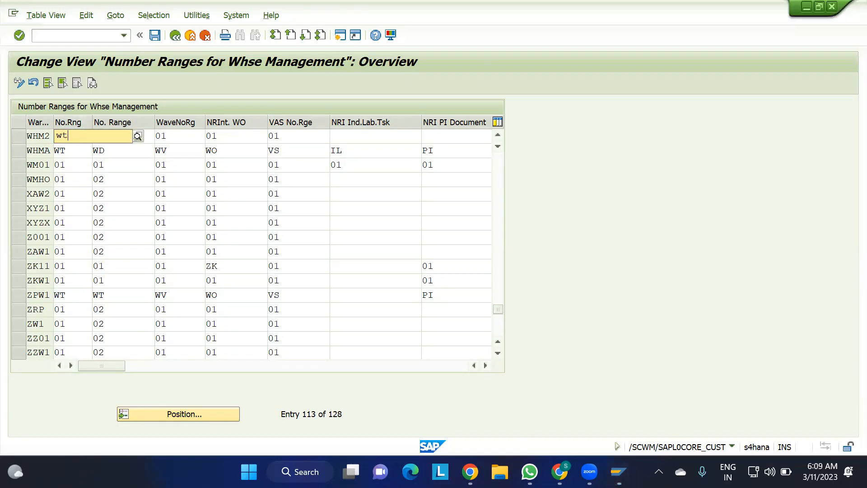
key("BackSpace")
key("BackSpace")
key("Caps_Lock")
type("W")
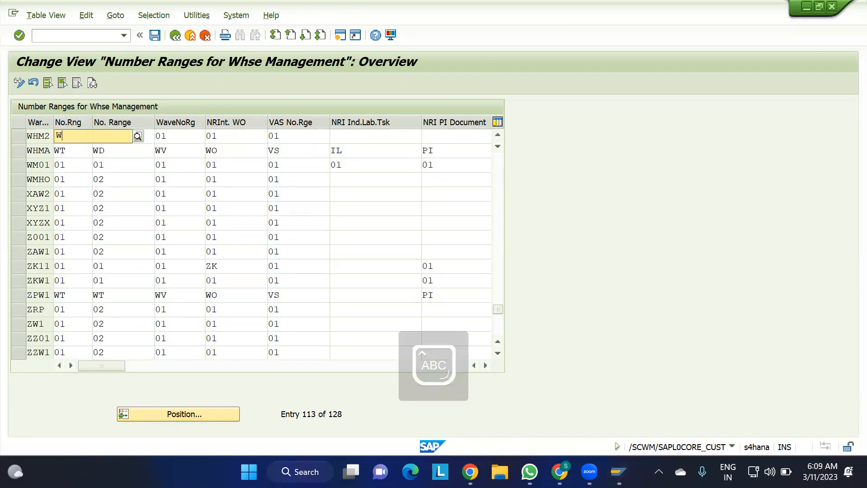
type("T0")
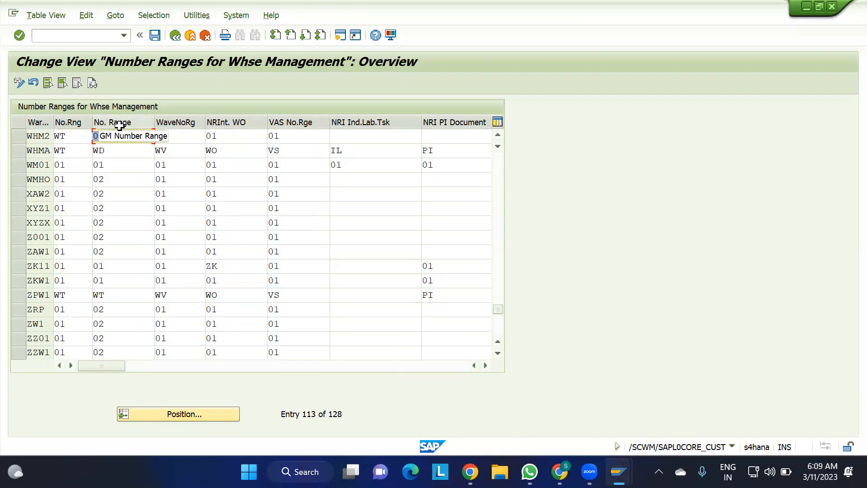
- Set WHM2's GM number range to WD and its wave number range to WV
left_click(117, 136)
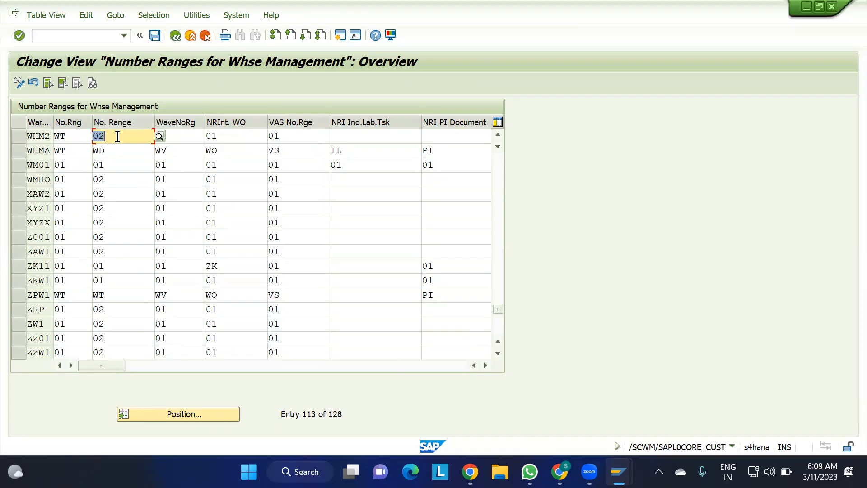
type("WD")
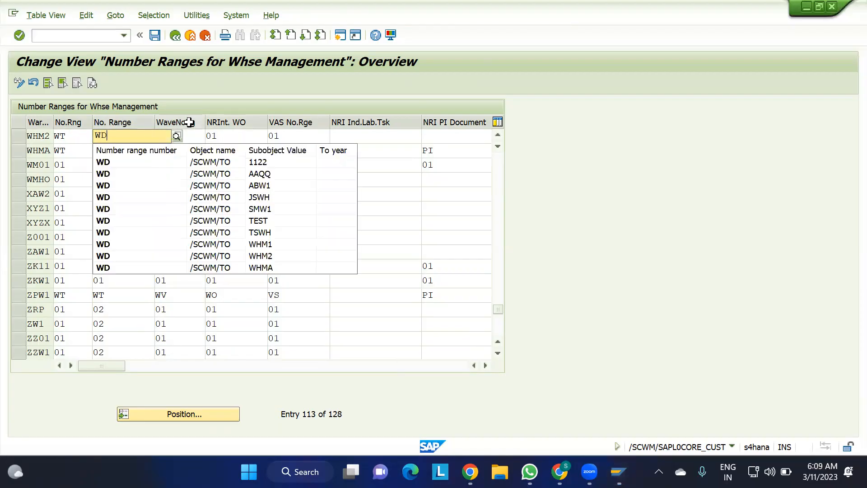
key("Escape")
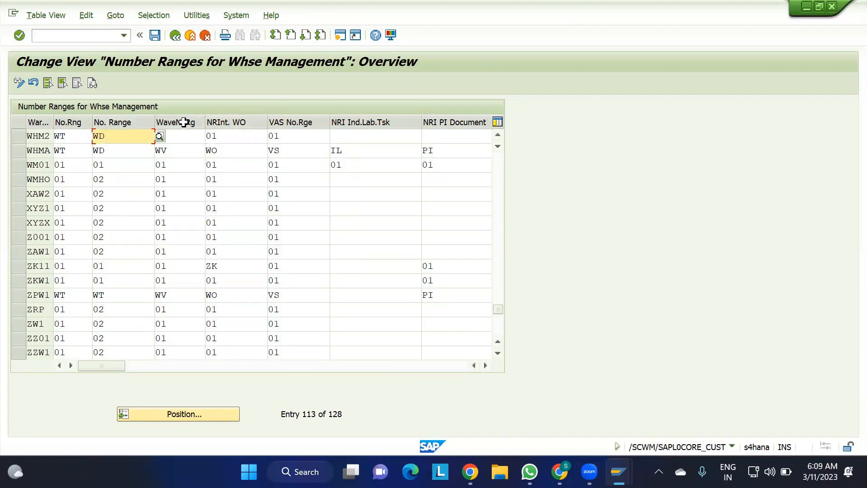
key("Tab")
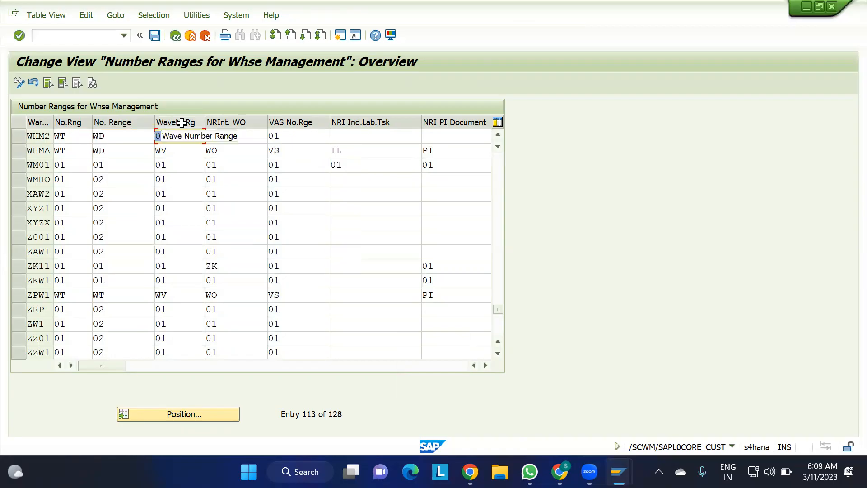
type("WV")
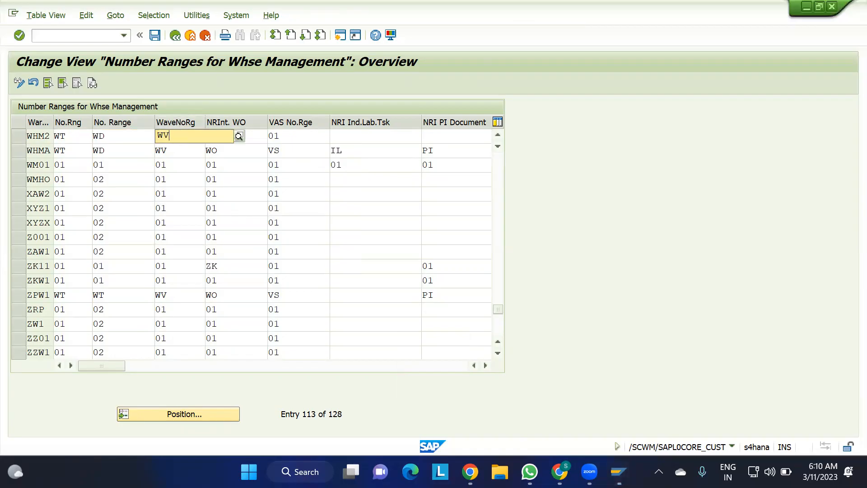
key("Tab")
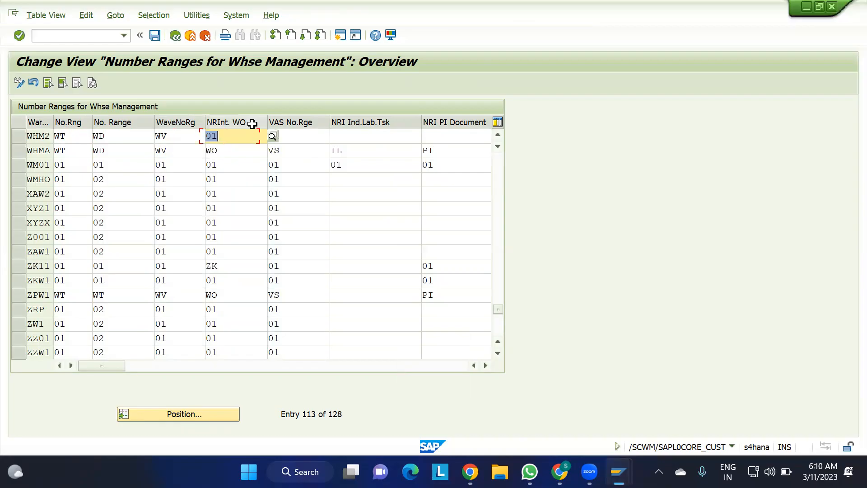
- Set WHM2's warehouse order number range interval to WO and its VAS number range to VS
type("WO")
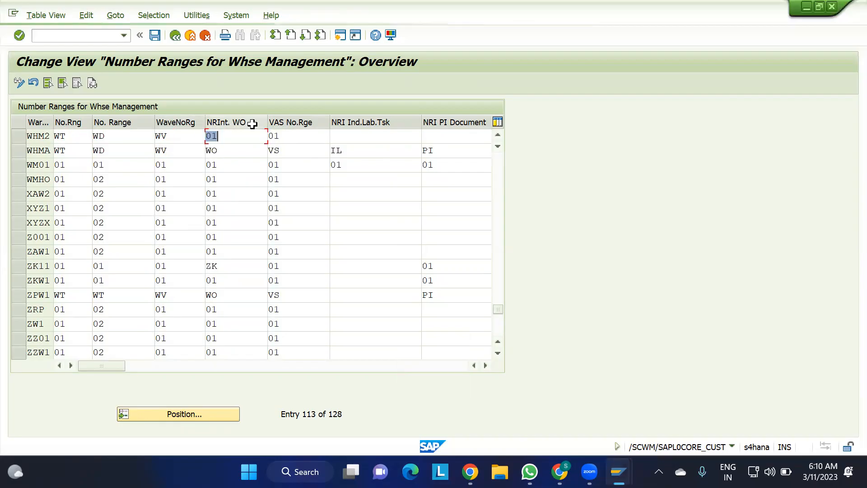
key("Tab")
type("VS")
key("Tab")
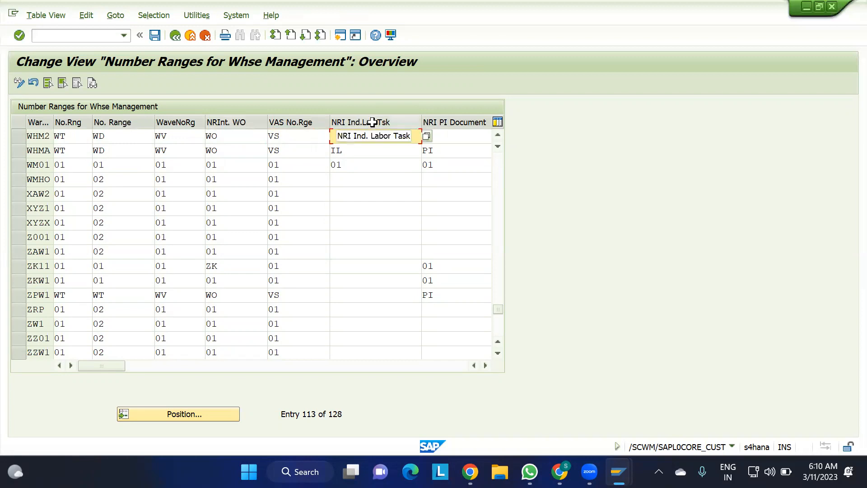
- Set WHM2's indirect labor task number range to IL and its PI document number range to PI
type("IL")
key("Tab")
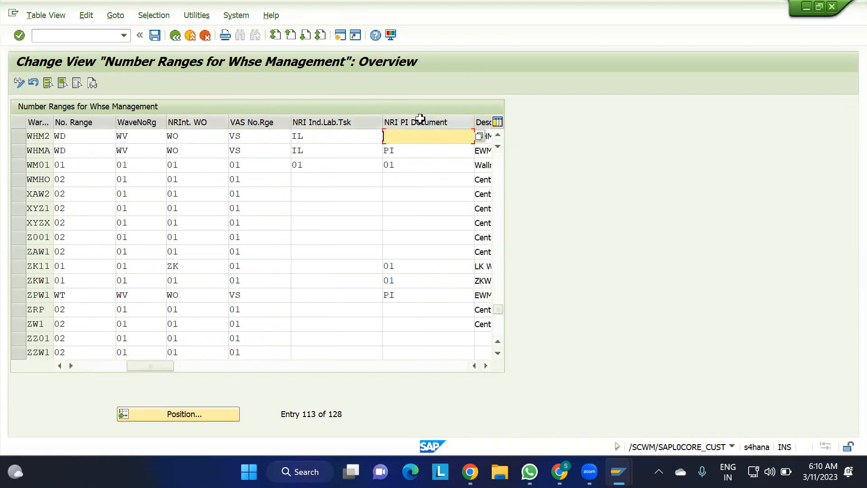
type("PI")
key("Tab")
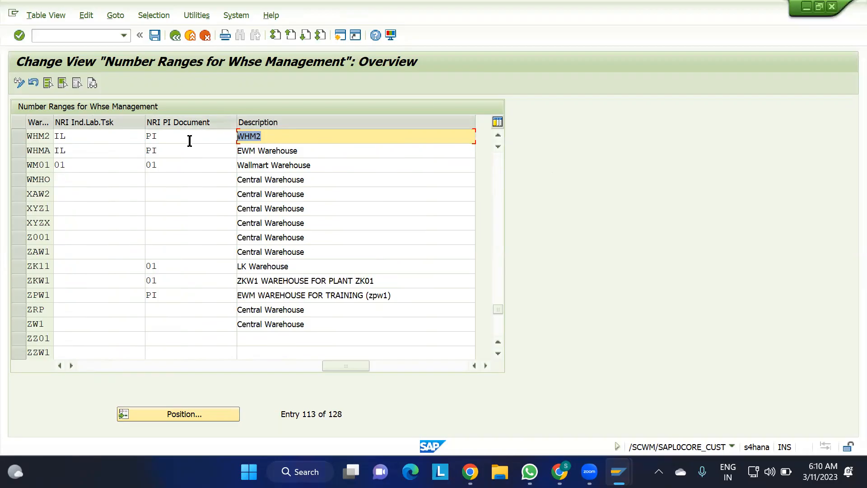
left_click(184, 138)
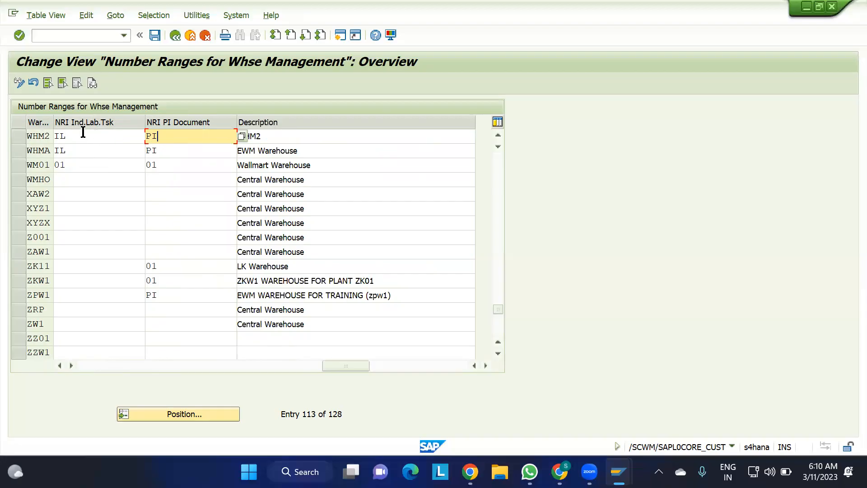
- Save the number range assignments under the EWM PROJECT customizing request MD1K901795 and return to the activity list
left_click(154, 38)
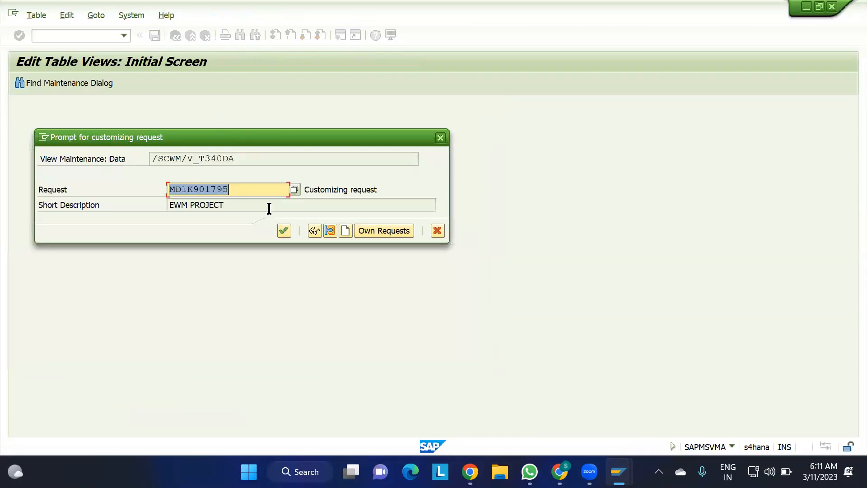
left_click(283, 231)
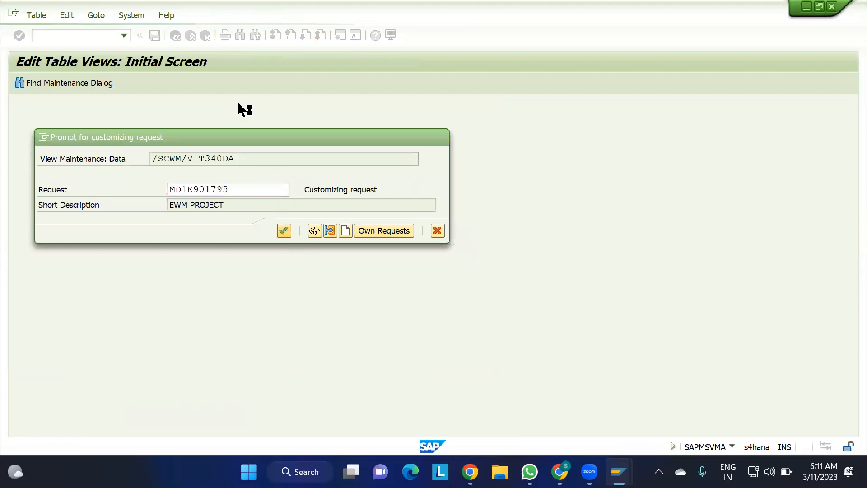
left_click(171, 37)
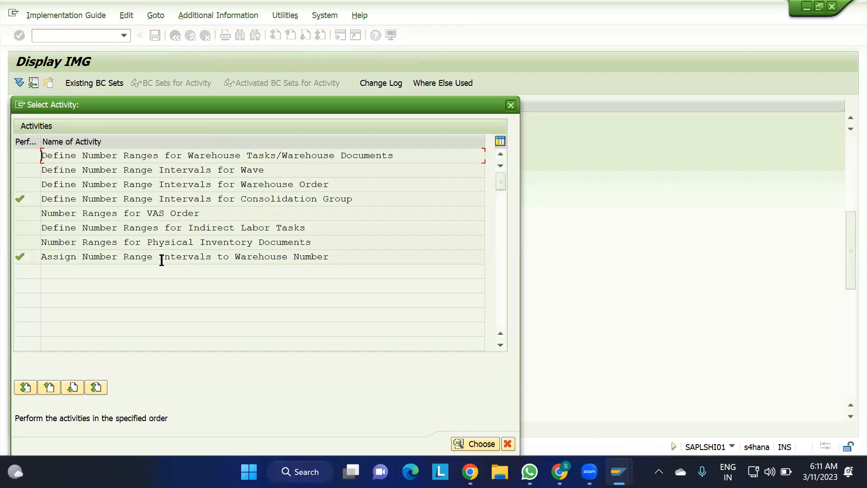
- Reopen the warehouse number range assignments for a check and return to the Define Storage Type node in the IMG
double_click(185, 255)
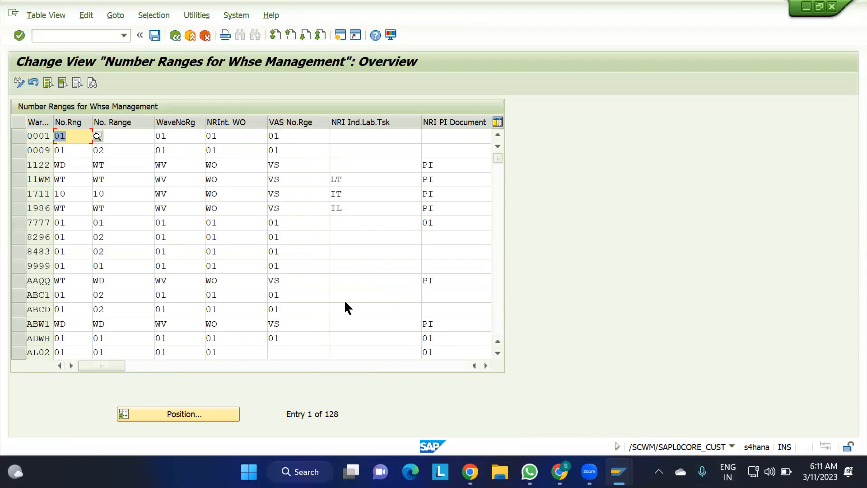
left_click(177, 37)
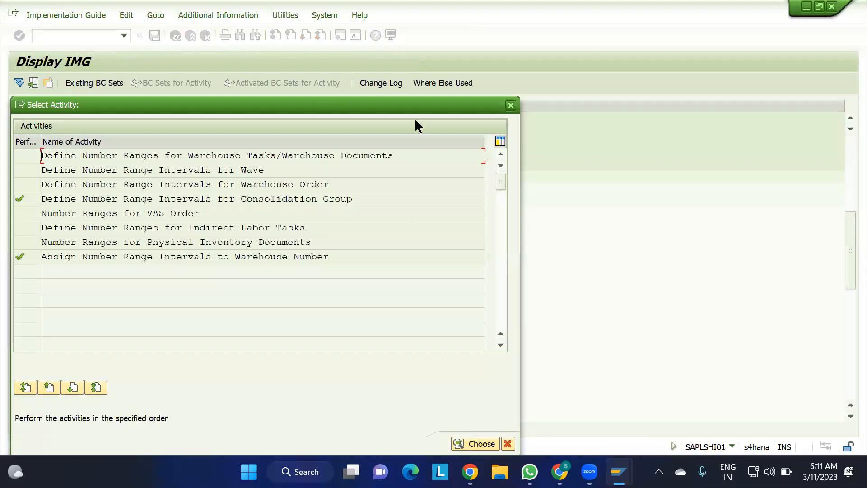
left_click(511, 105)
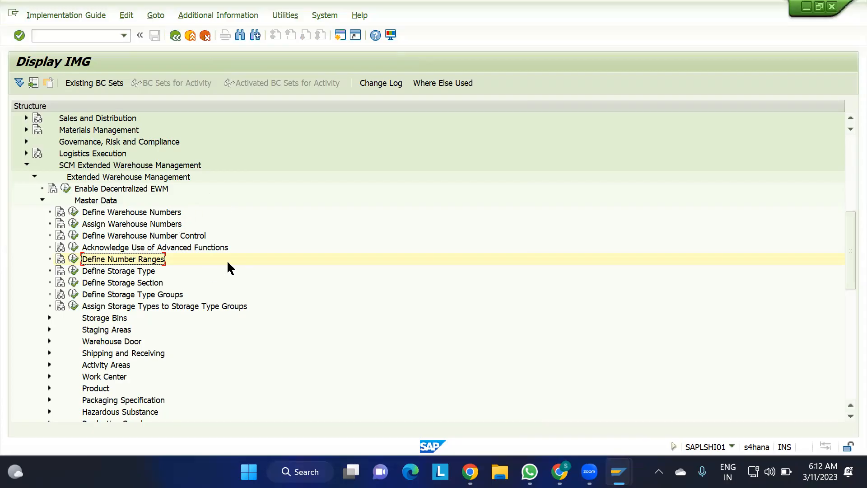
left_click(114, 271)
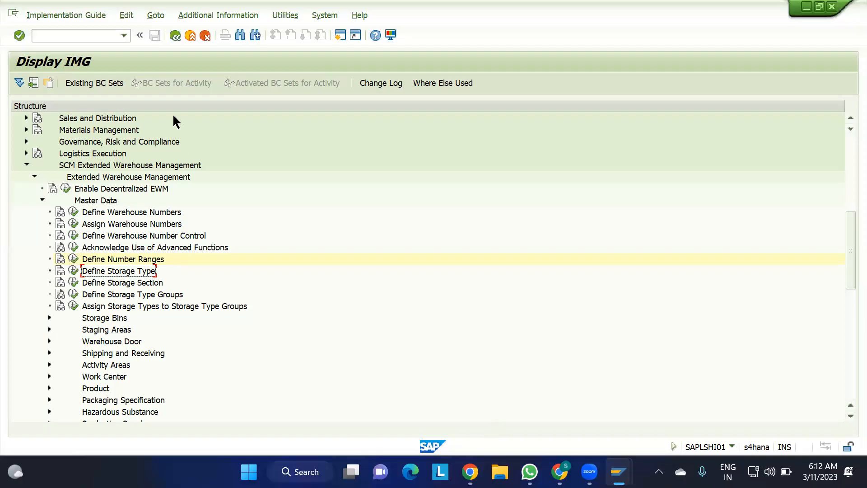
- Switch to the EWM Org Structure spreadsheet in Chrome and review the warehouse layout on Sheet1
left_click(510, 444)
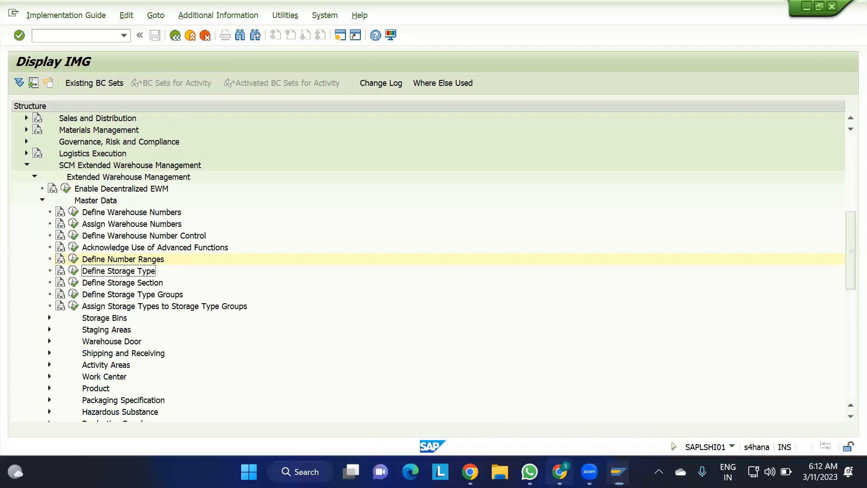
left_click(109, 442)
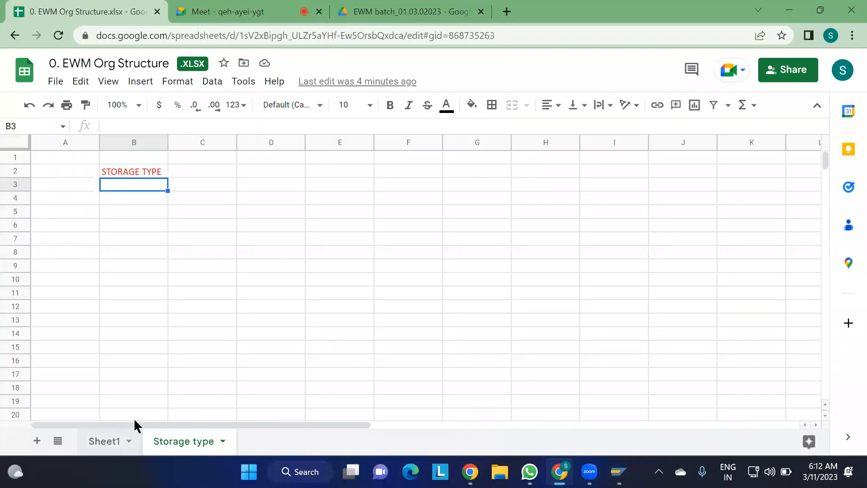
scroll(258, 300, "up", 20)
scroll(258, 300, "down", 15)
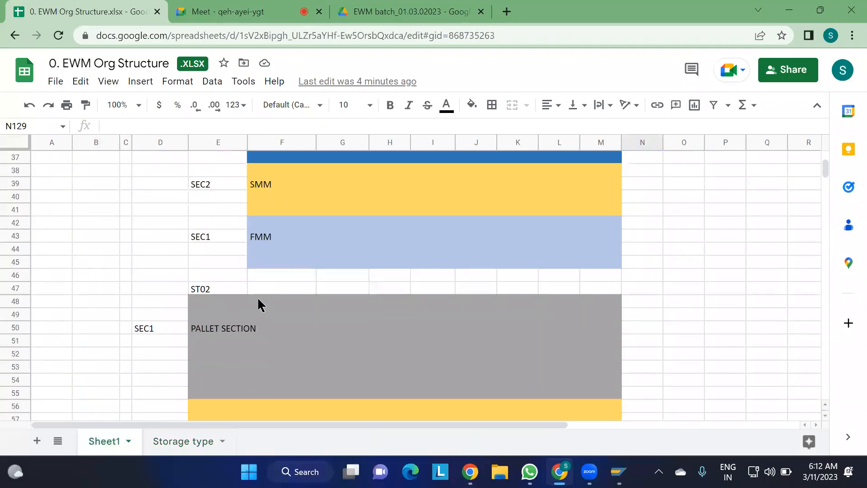
scroll(259, 303, "down", 3)
scroll(258, 303, "up", 20)
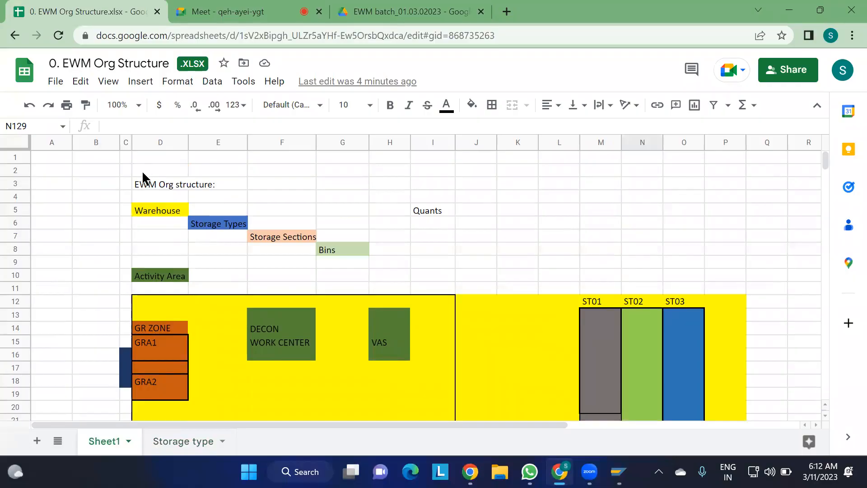
- Add an outer border around the EWM Org structure hierarchy in cells D2:G9
left_click_drag(133, 169, 354, 259)
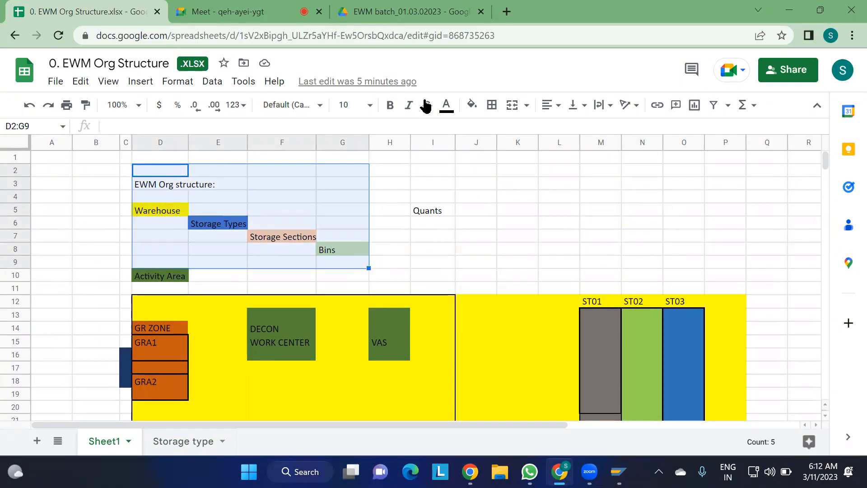
left_click(492, 105)
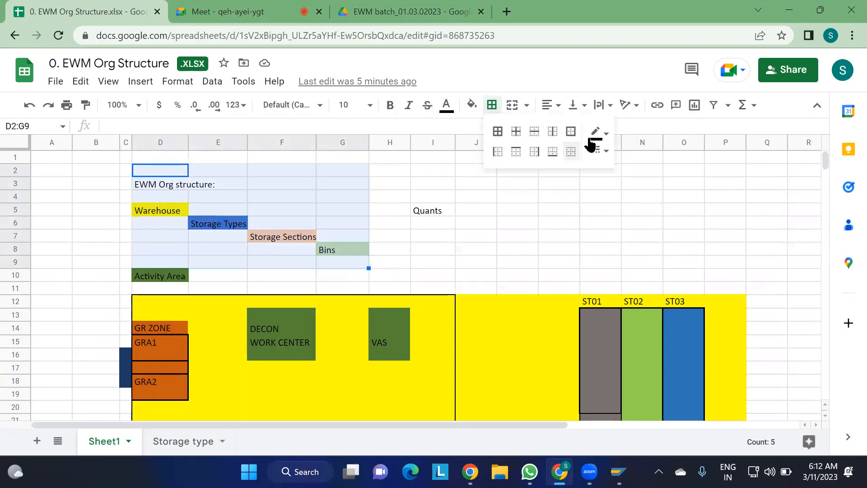
left_click(572, 136)
left_click(509, 224)
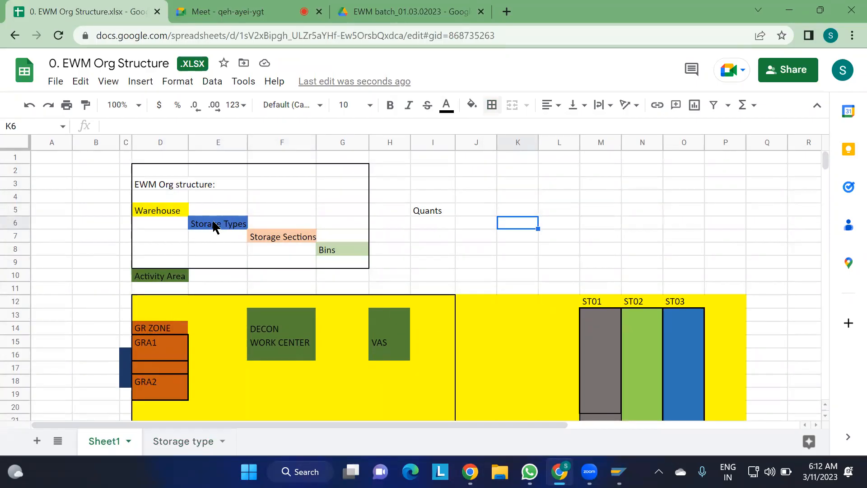
- Point out the Storage Types cell in the hierarchy and switch back to the Display IMG window in SAP
left_click(208, 228)
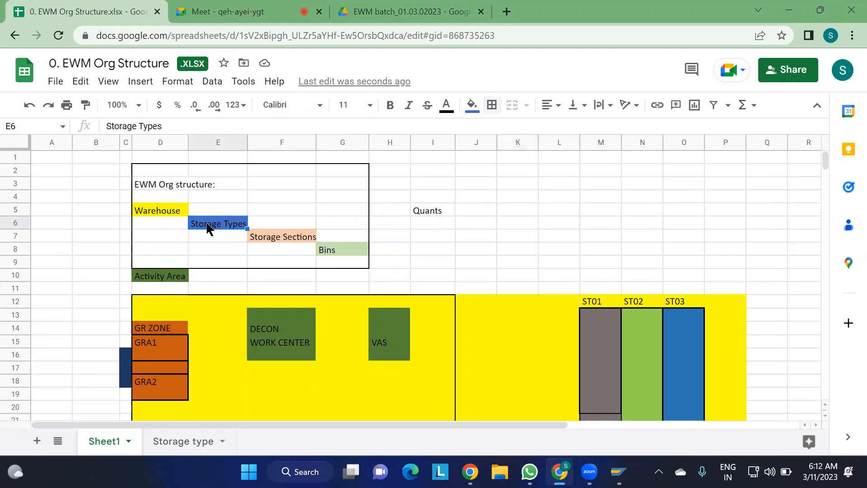
left_click(473, 229)
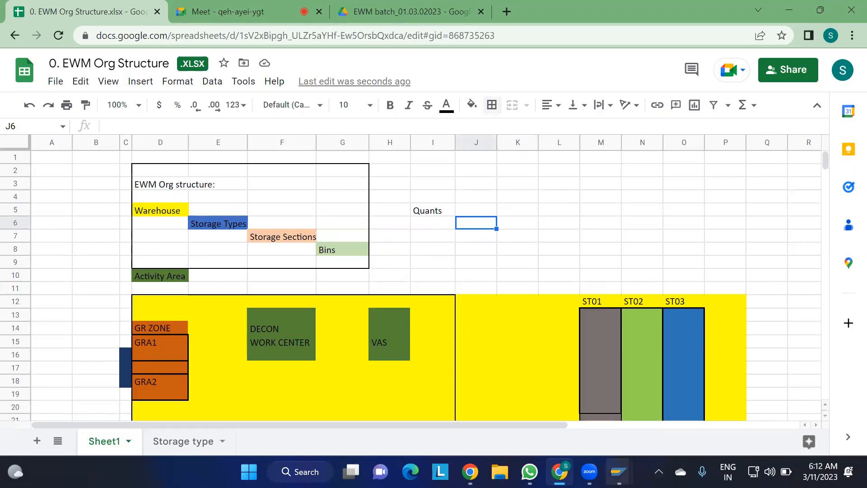
mouse_move(619, 471)
left_click(641, 396)
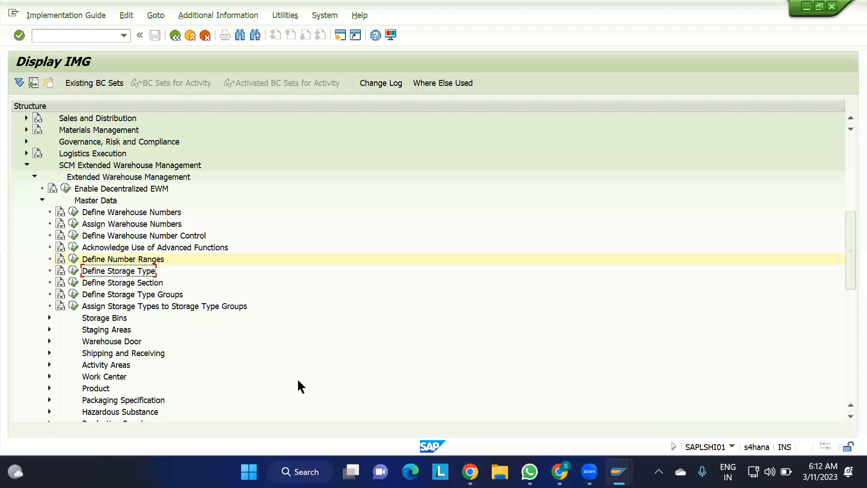
- Open Define Storage Type, position the list at warehouse WHM2, and review its storage types
left_click(73, 271)
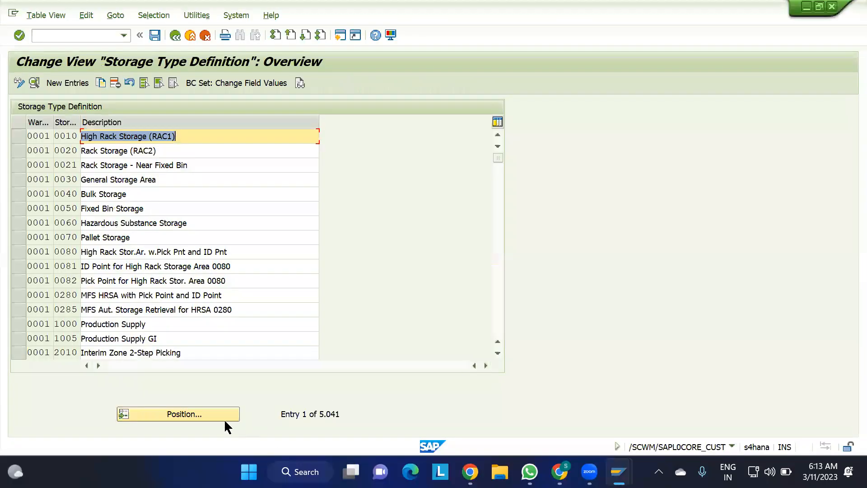
left_click(216, 414)
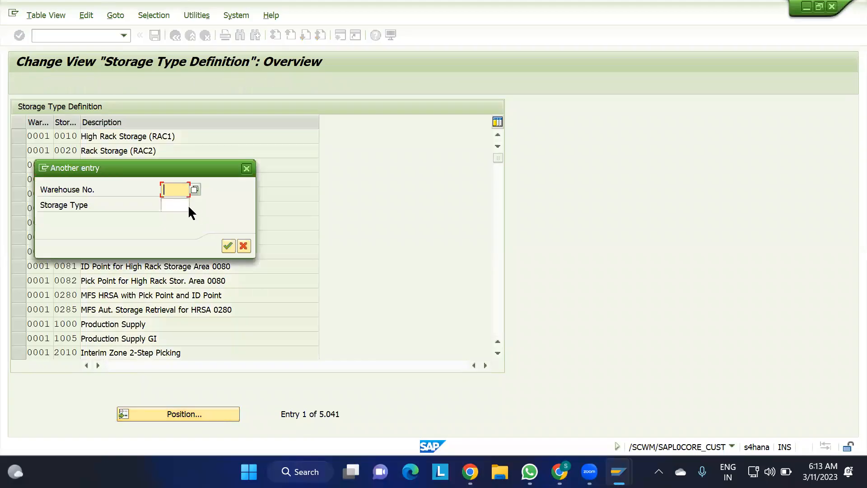
type("WHM2")
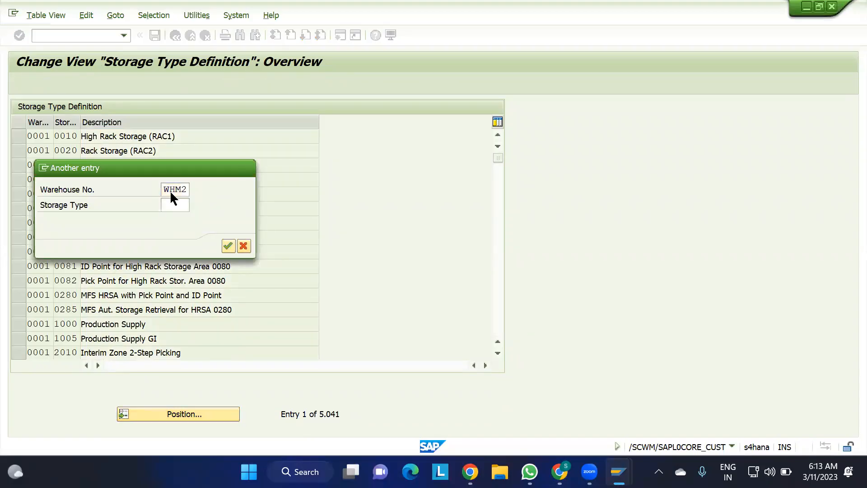
key("Return")
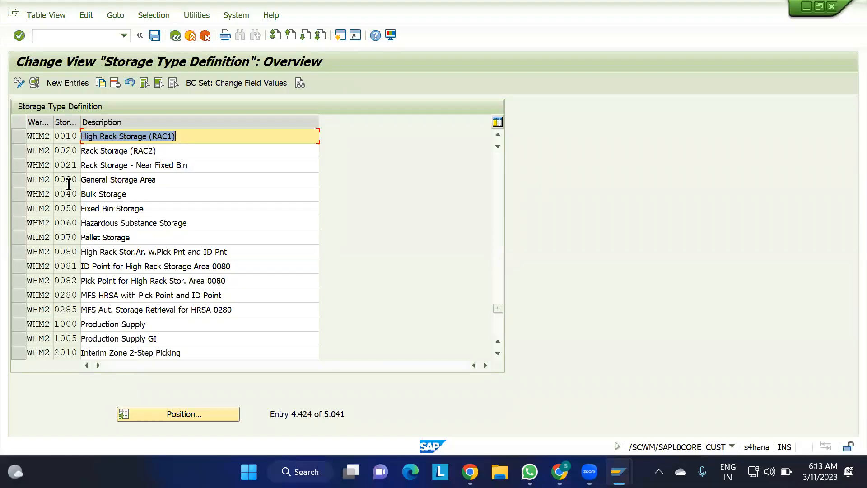
double_click(56, 136)
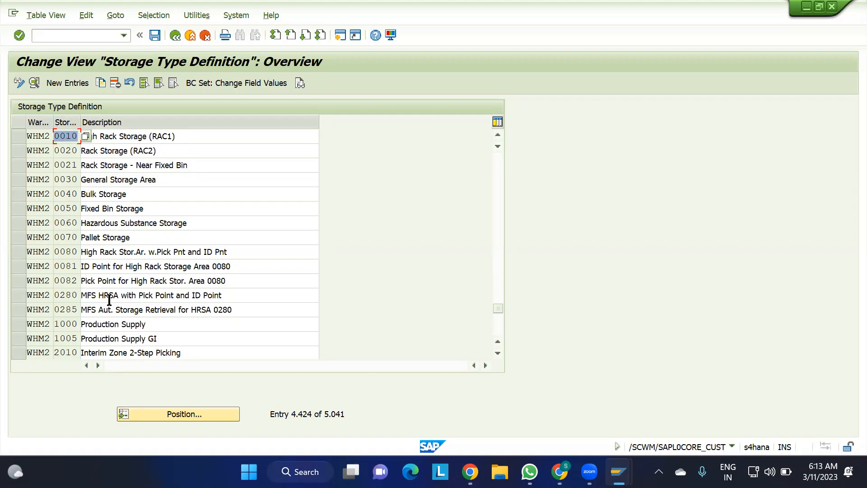
scroll(100, 308, "down", 5)
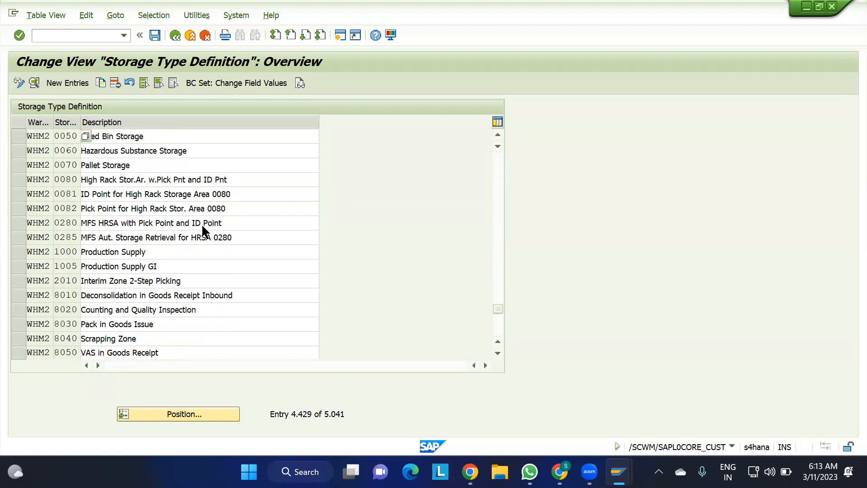
scroll(201, 223, "up", 4)
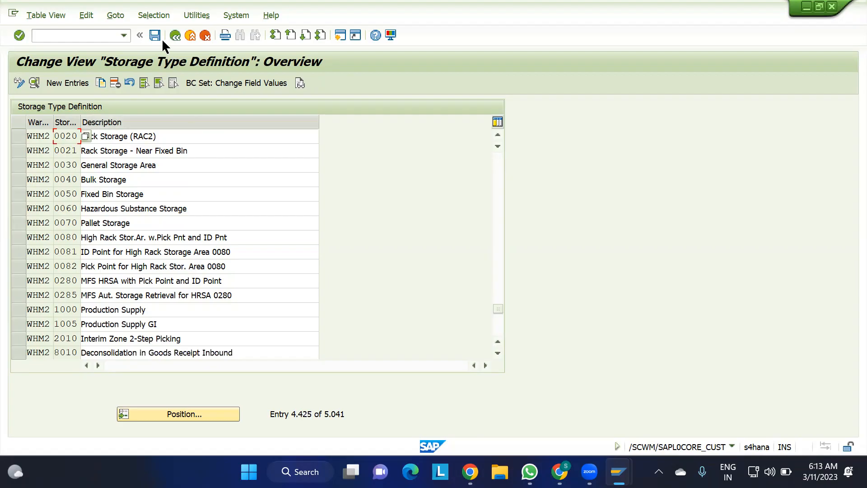
left_click(157, 19)
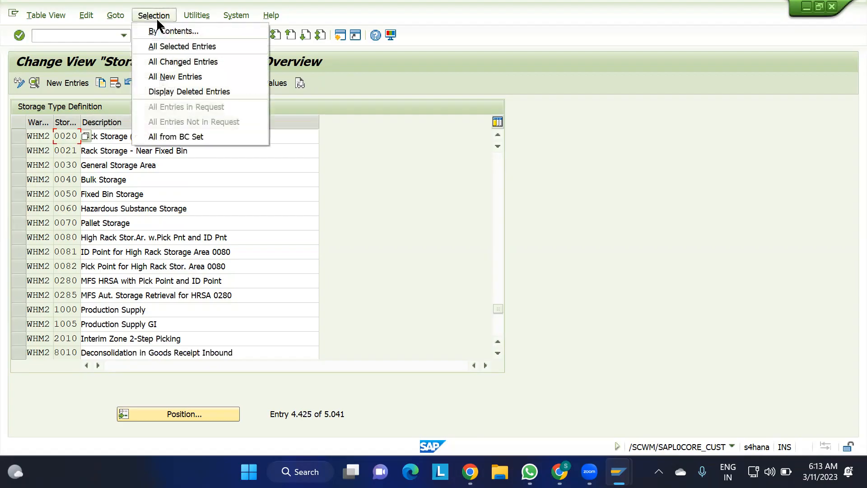
left_click(166, 28)
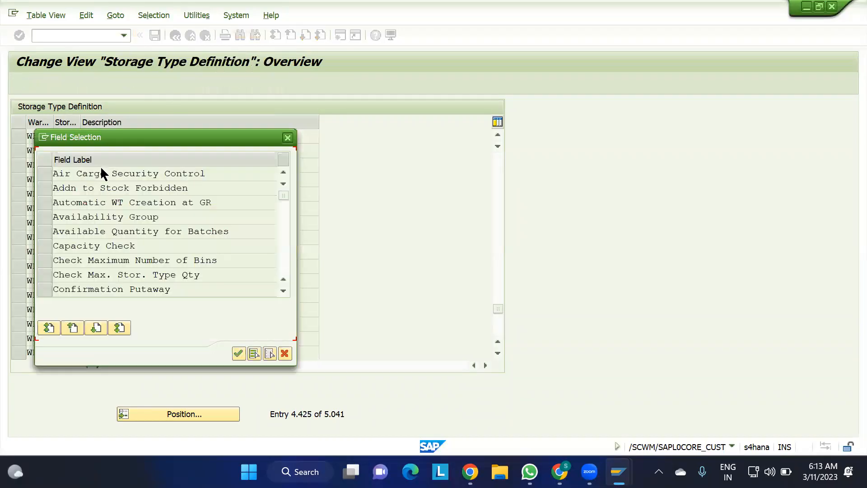
left_click(288, 138)
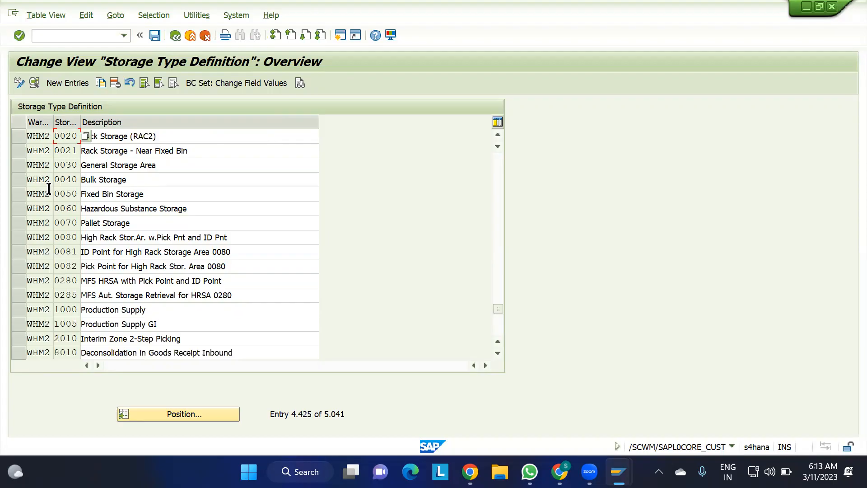
left_click(17, 149)
left_click(18, 169)
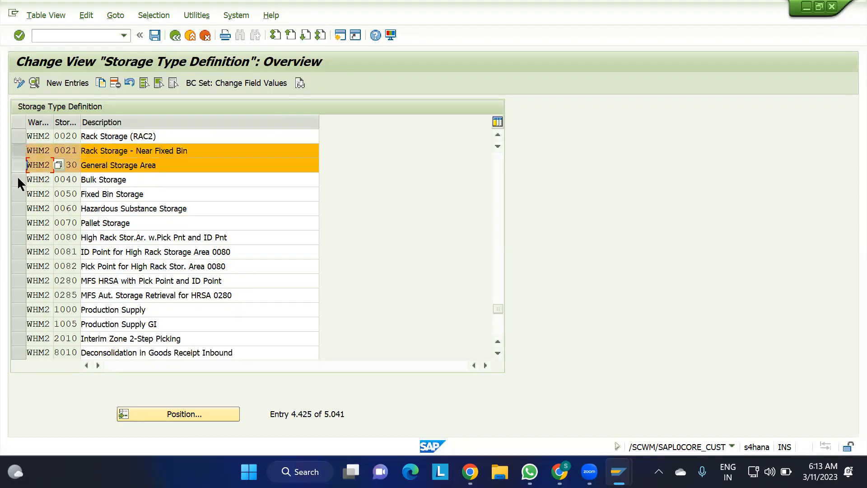
left_click(17, 177)
left_click(16, 195)
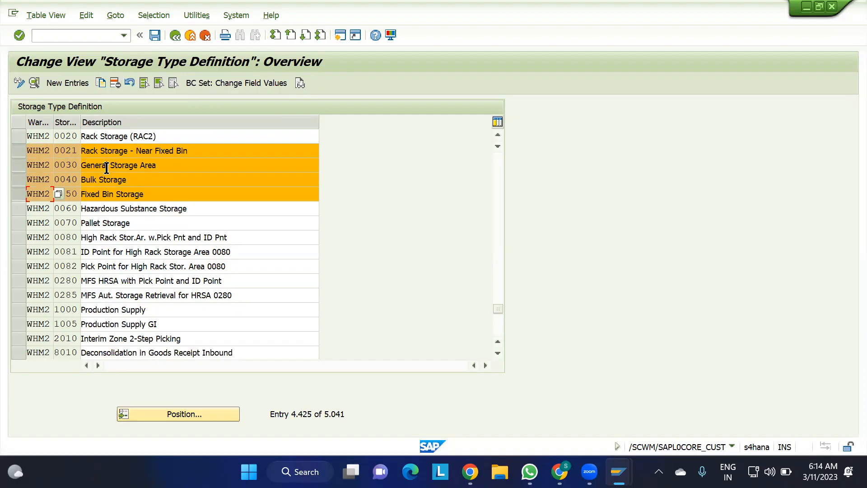
left_click(19, 150)
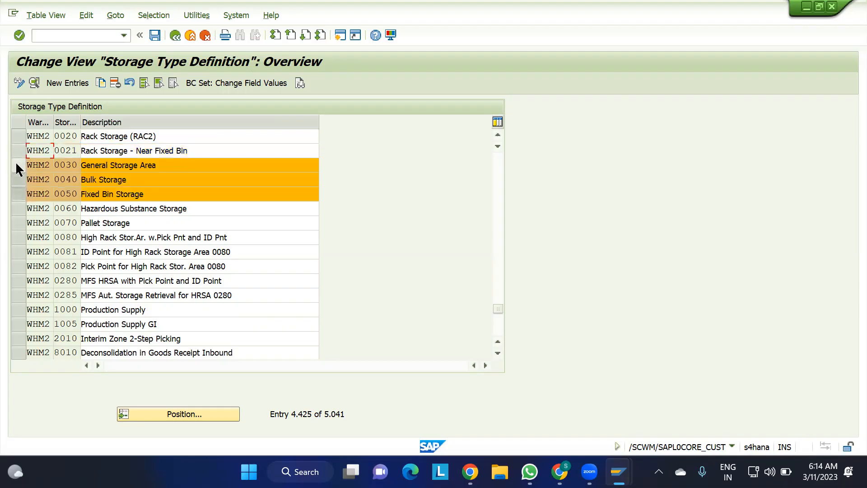
left_click(18, 183)
left_click(17, 193)
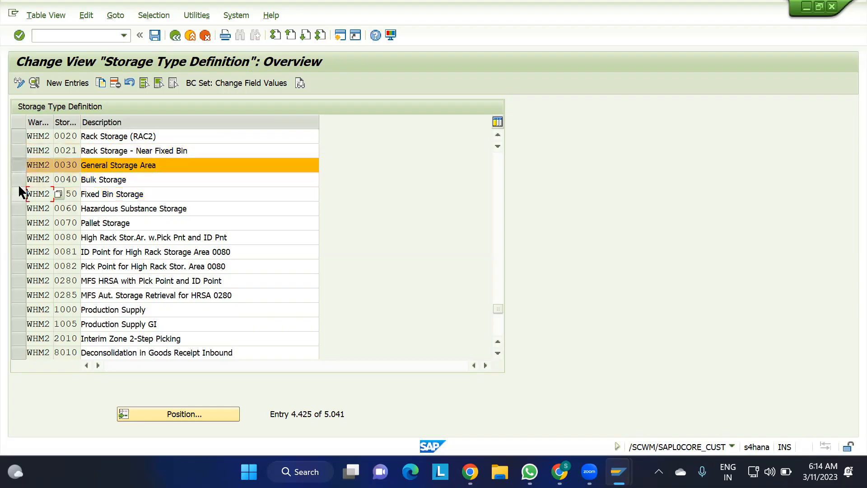
left_click(18, 164)
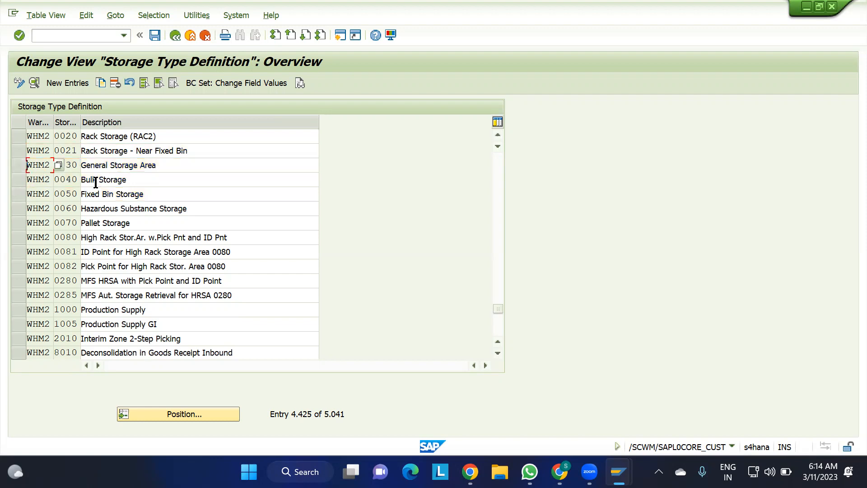
- Return to the IMG, open Define Storage Section, and position the section list at warehouse WHM2
left_click(174, 35)
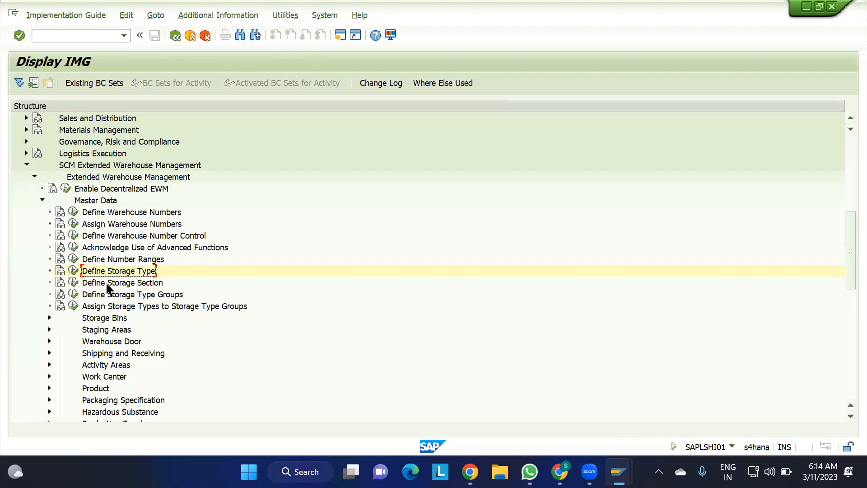
left_click(73, 282)
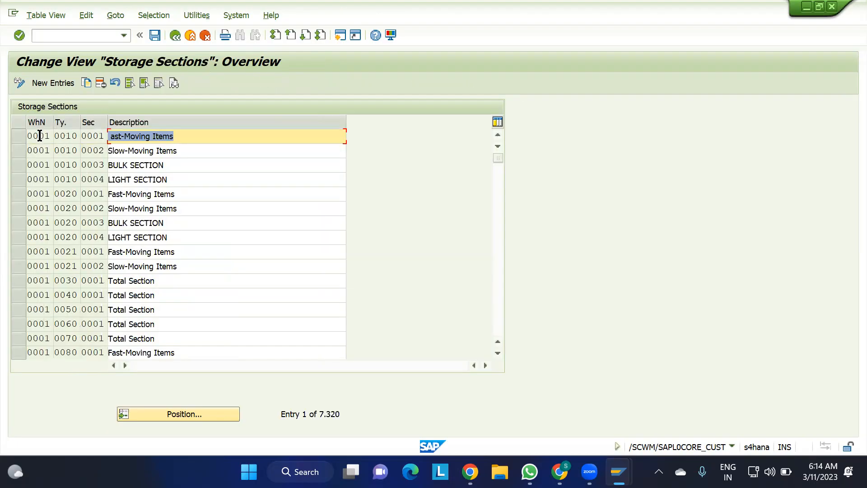
left_click(180, 414)
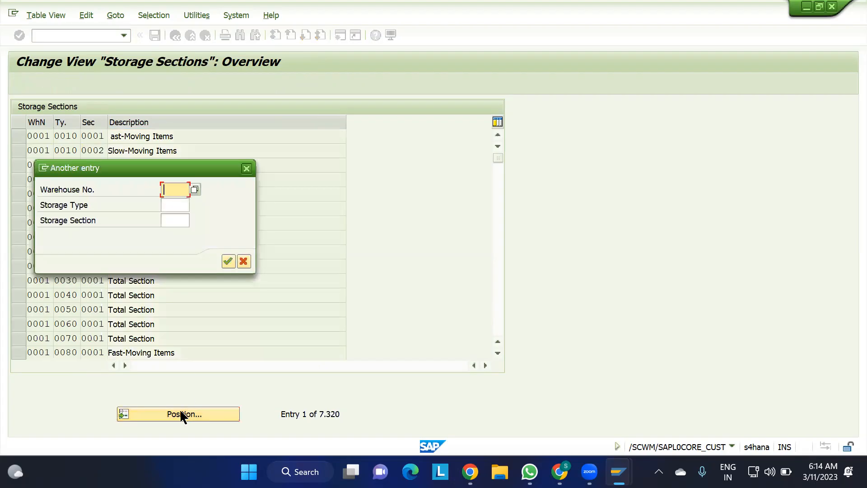
type("WHM2")
key("Return")
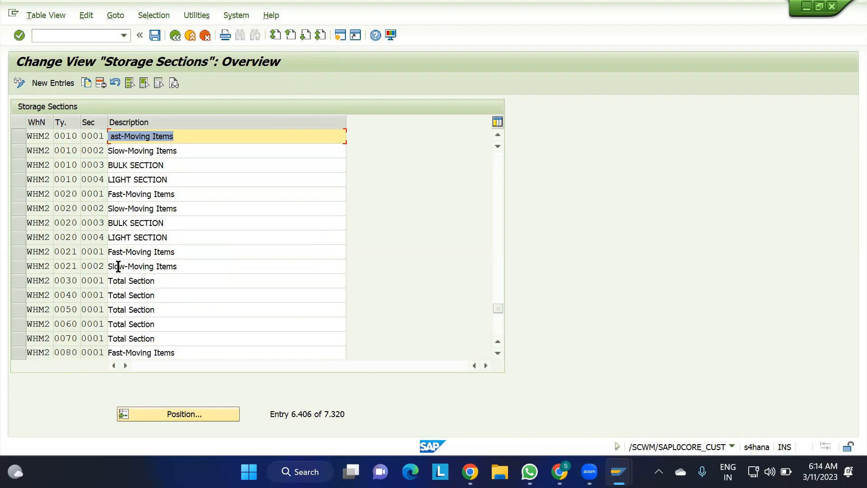
scroll(130, 295, "down", 1)
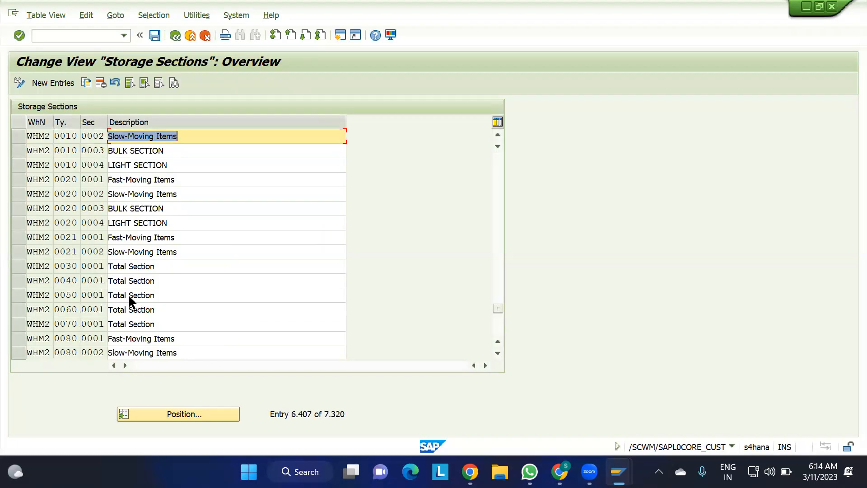
scroll(130, 298, "down", 2)
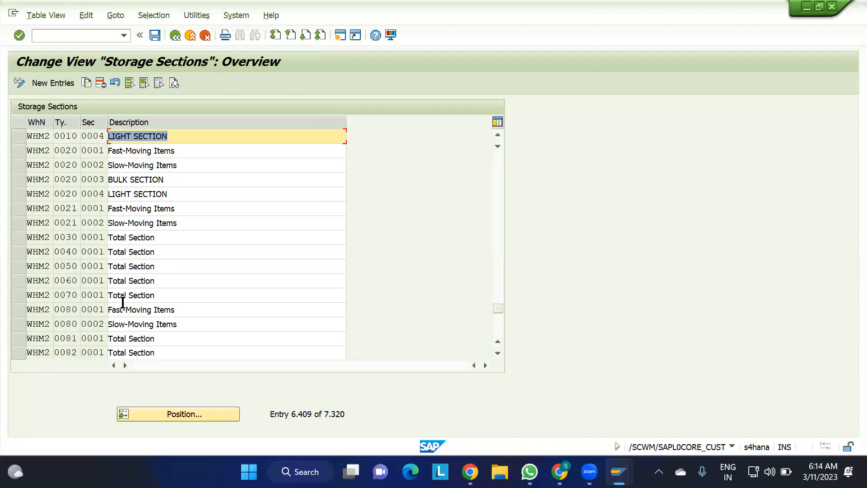
- Delete section 0001 of storage type 0070 in warehouse WHM2, save it to the EWM PROJECT customizing request, and return to the IMG
left_click(78, 294)
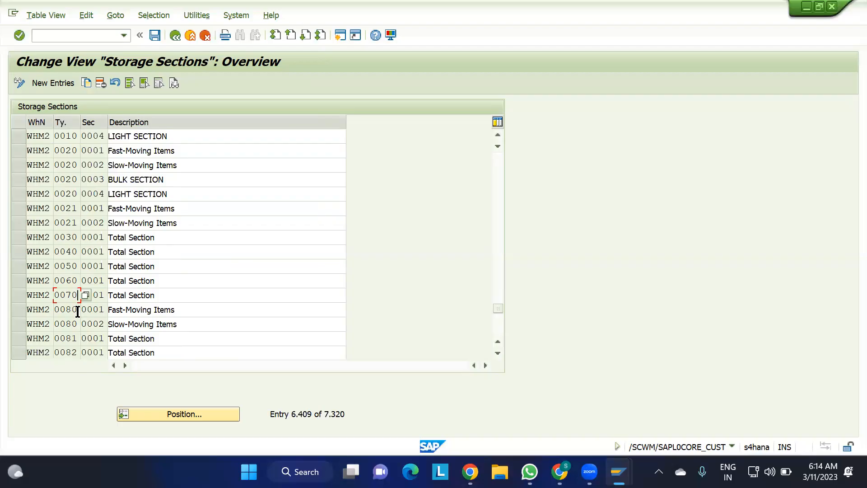
left_click(19, 296)
left_click(100, 83)
left_click(154, 35)
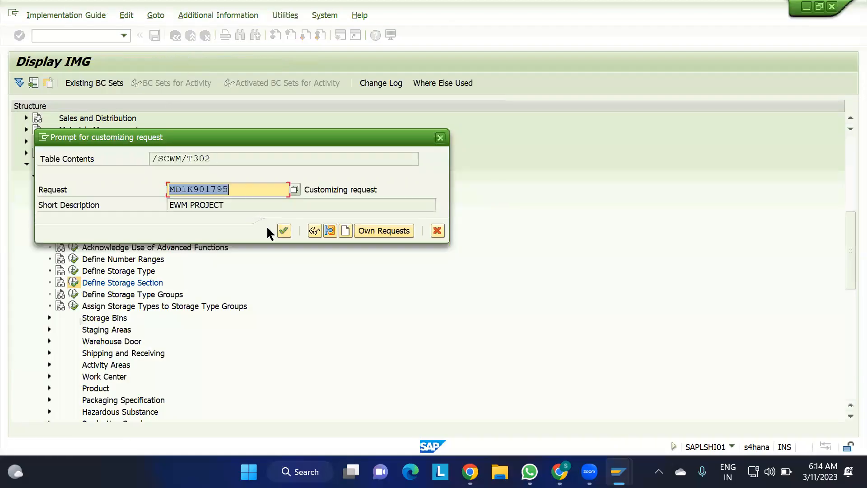
left_click(284, 230)
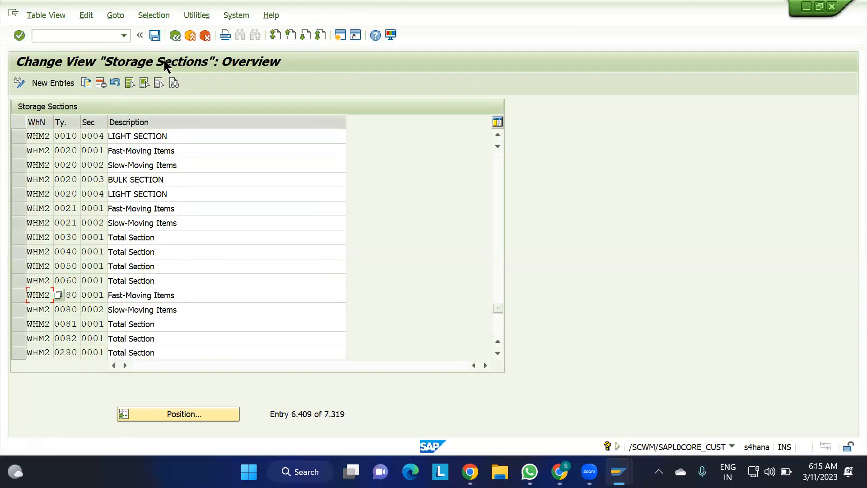
left_click(175, 35)
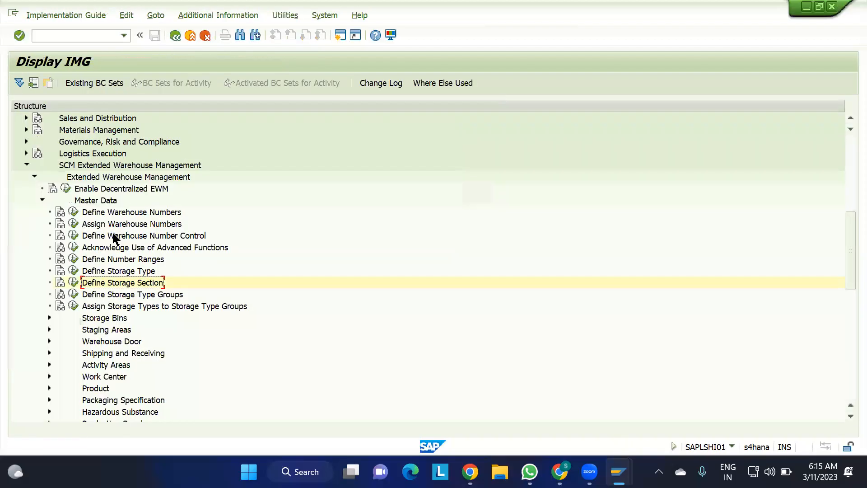
- In Define Storage Type, delete storage type 0070 Pallet Storage from warehouse WHM2 and save the change to the customizing request
left_click(73, 271)
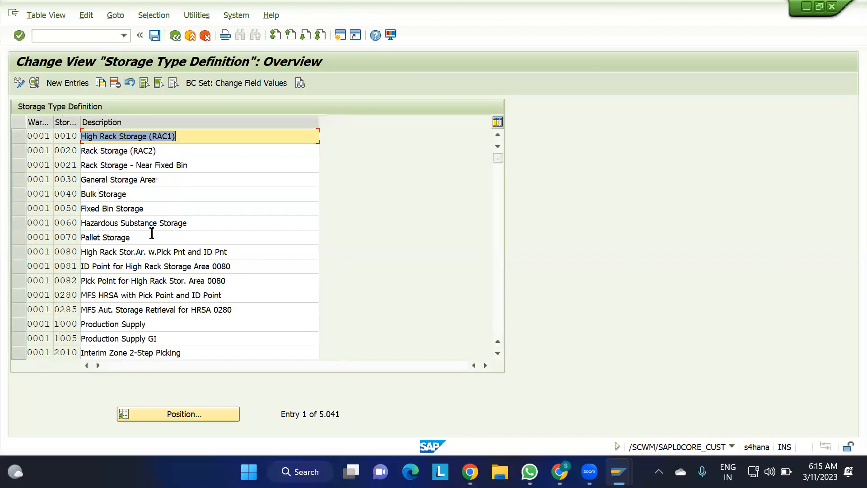
left_click(193, 411)
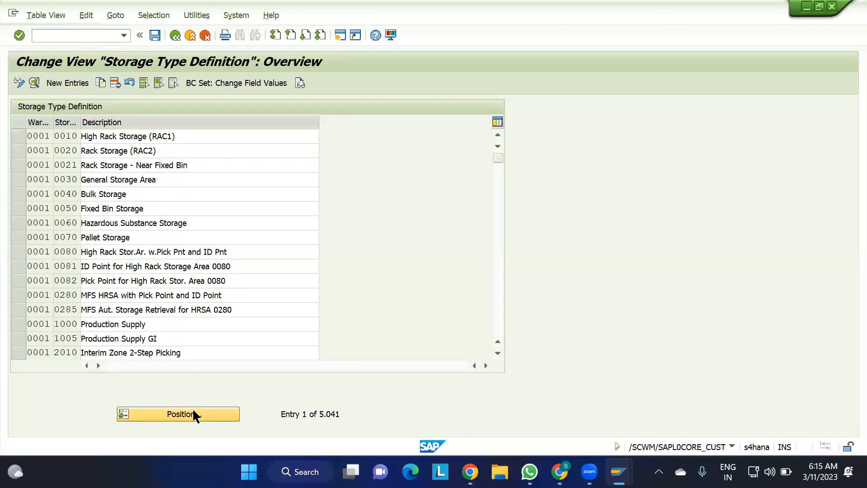
key("Return")
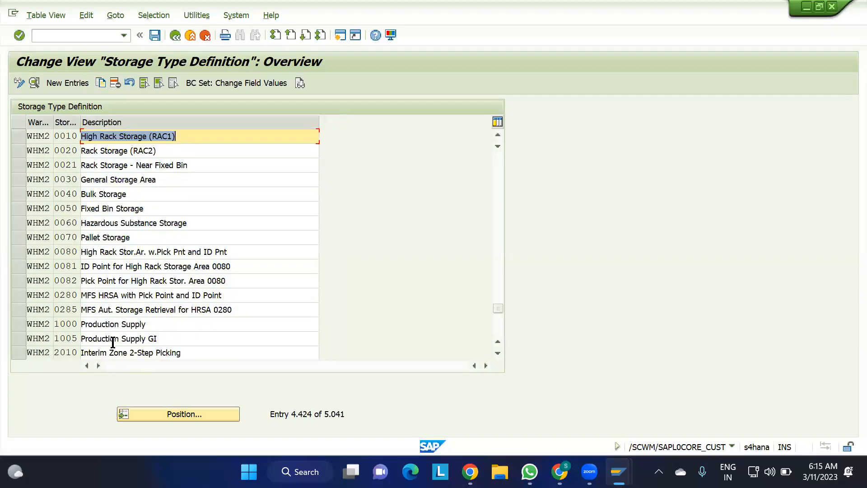
left_click(18, 234)
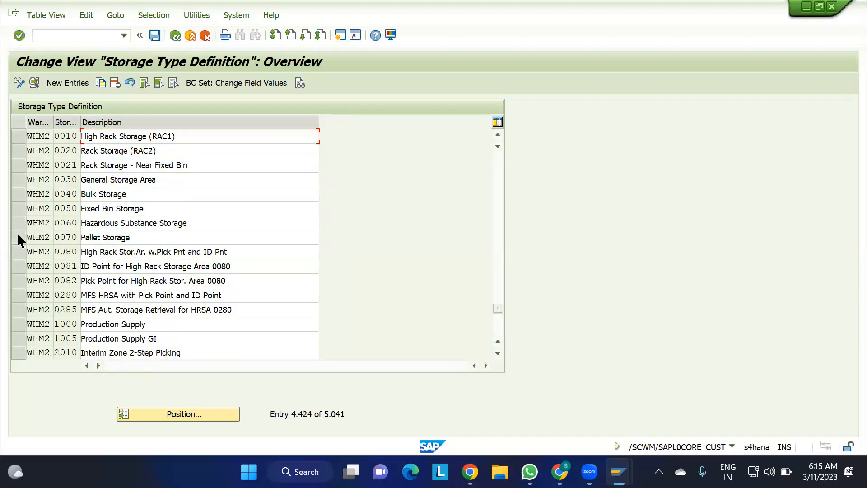
left_click(115, 83)
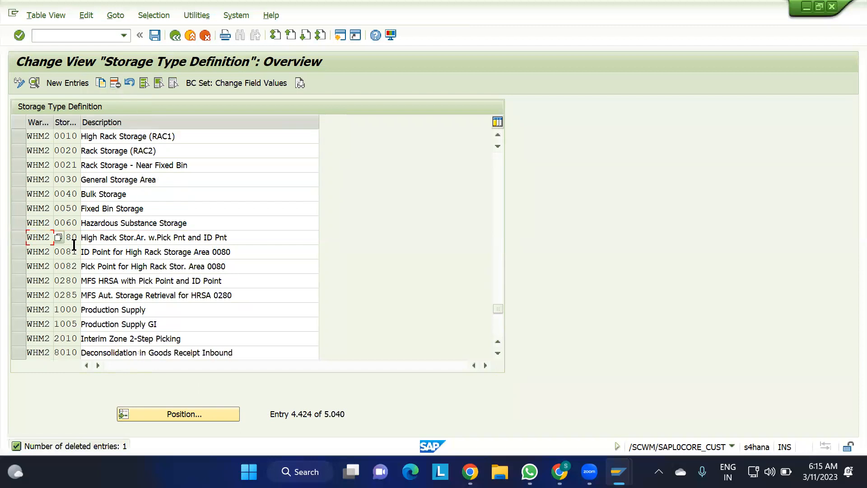
left_click(156, 35)
left_click(281, 230)
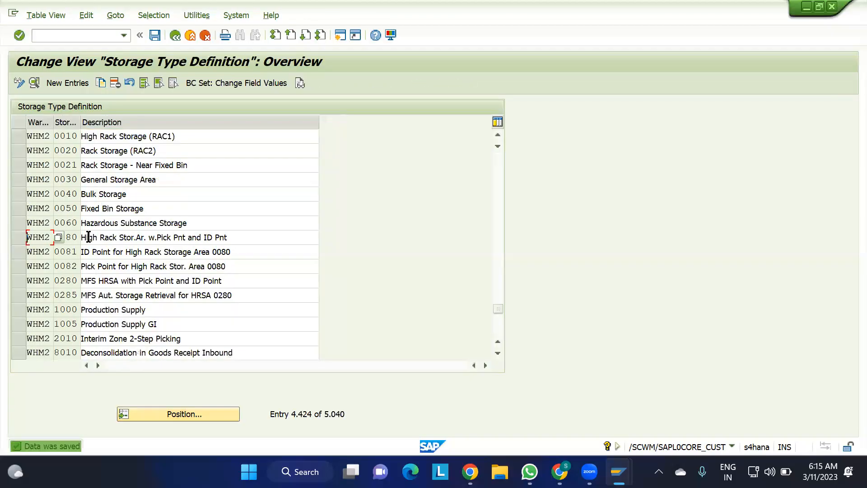
- Try to delete storage type 0080 from warehouse WHM2 while its storage sections are still defined
left_click(18, 238)
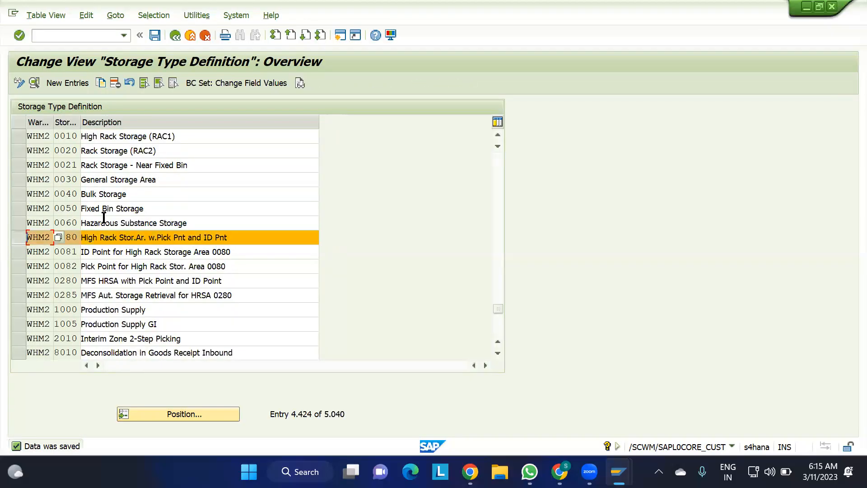
left_click(116, 84)
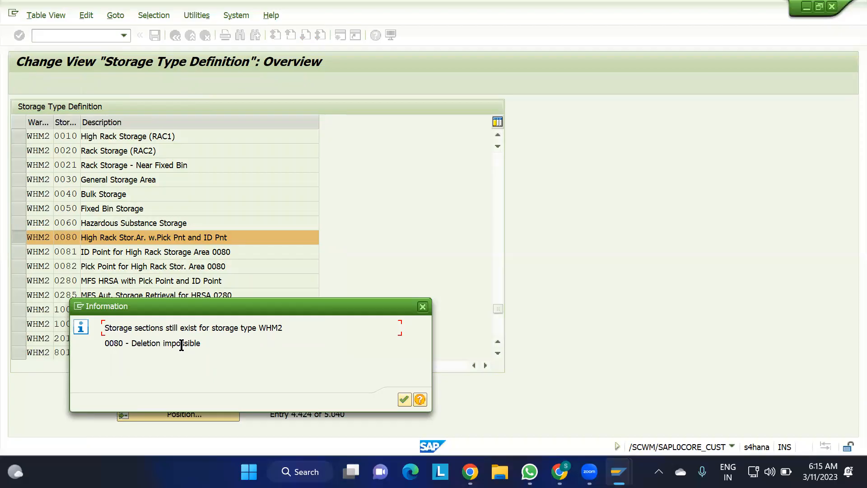
left_click(405, 399)
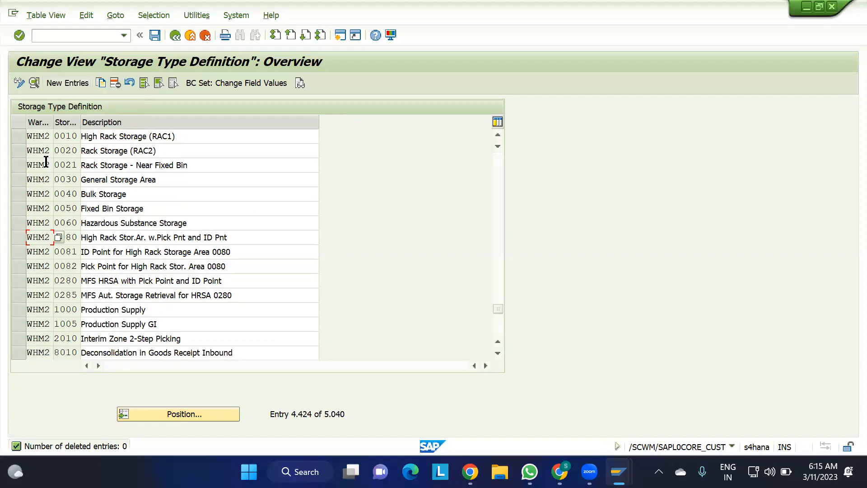
- Create a new storage type entry ST01 for warehouse WHM2
left_click(67, 85)
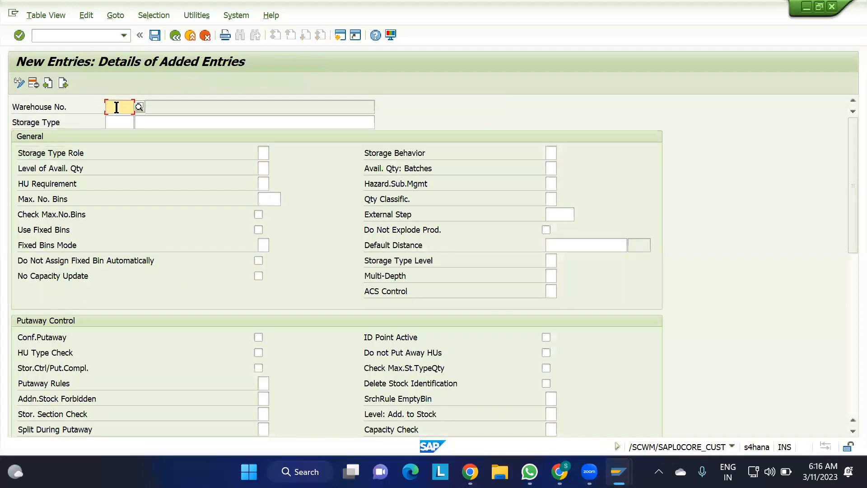
type("WHM2")
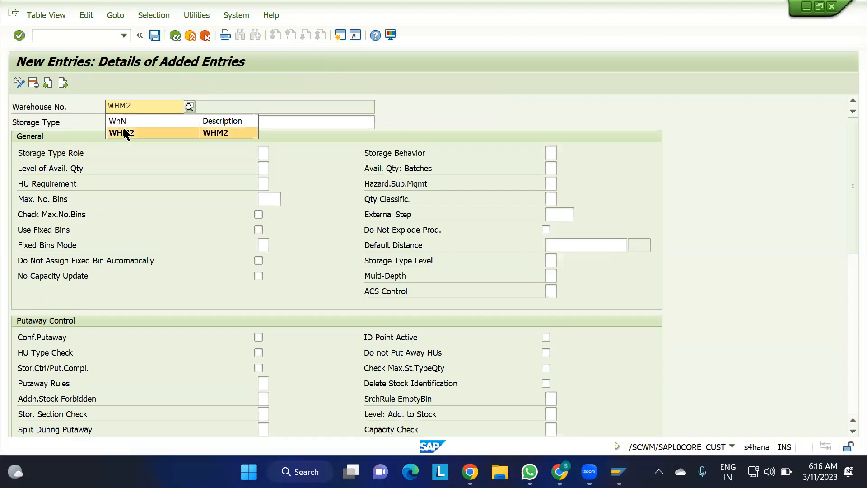
left_click(121, 131)
left_click(118, 118)
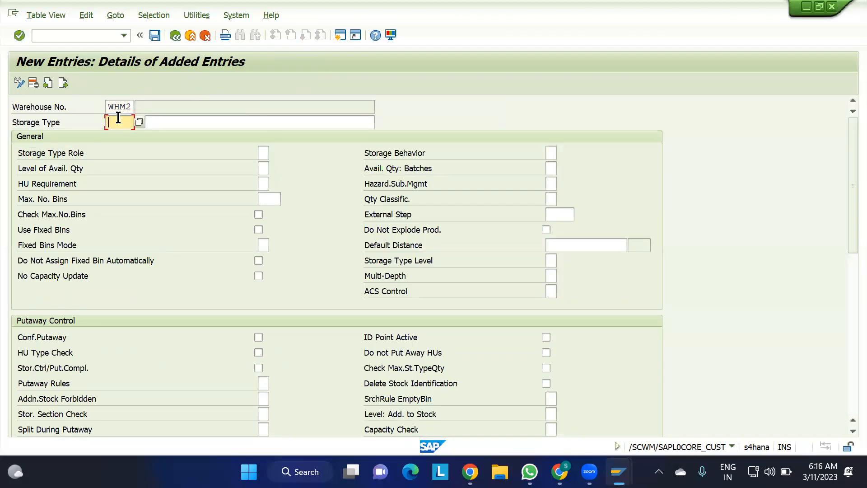
type("ST0")
type("1")
- Give storage type ST01 the description FINAL STORAGE 01
left_click(175, 120)
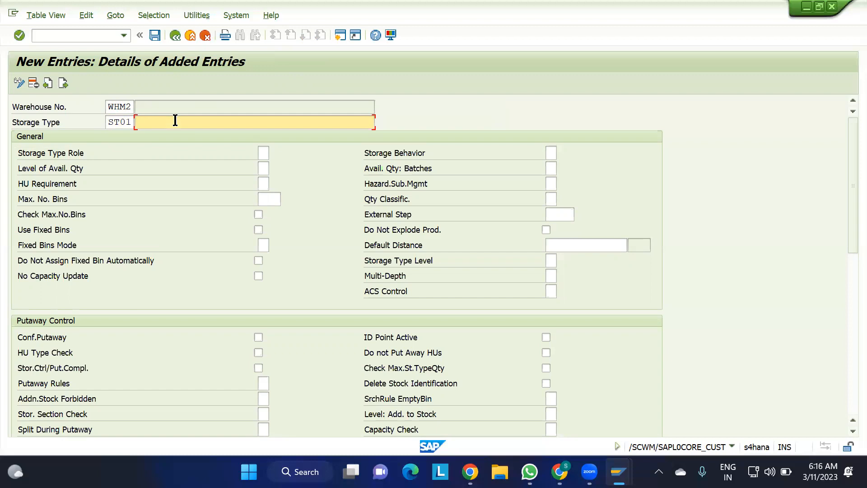
type("FINAL STORAGE 01")
left_click_drag(226, 120, 58, 108)
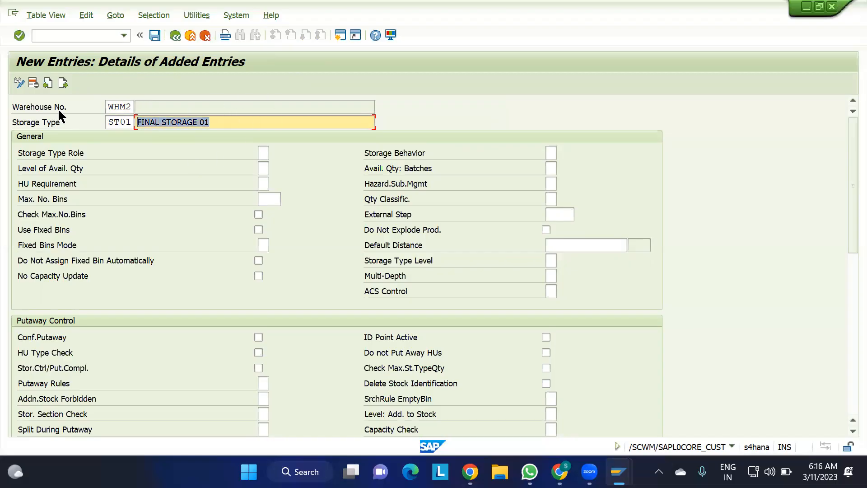
left_click(132, 122)
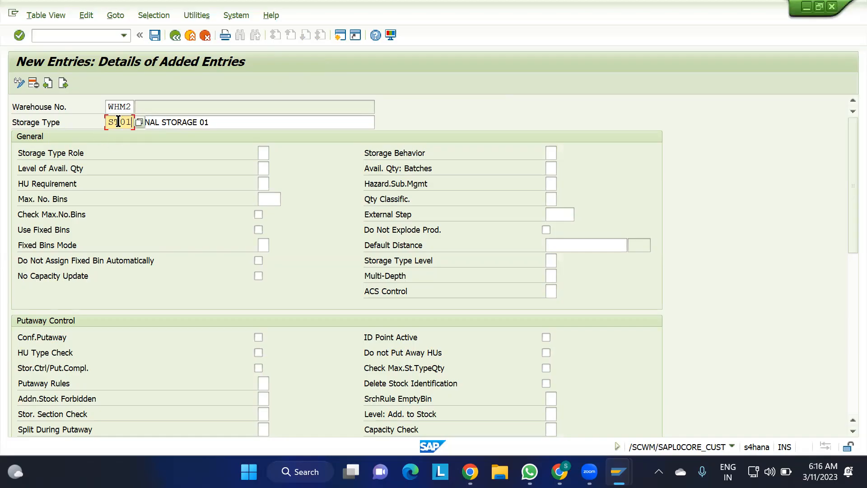
left_click(227, 119)
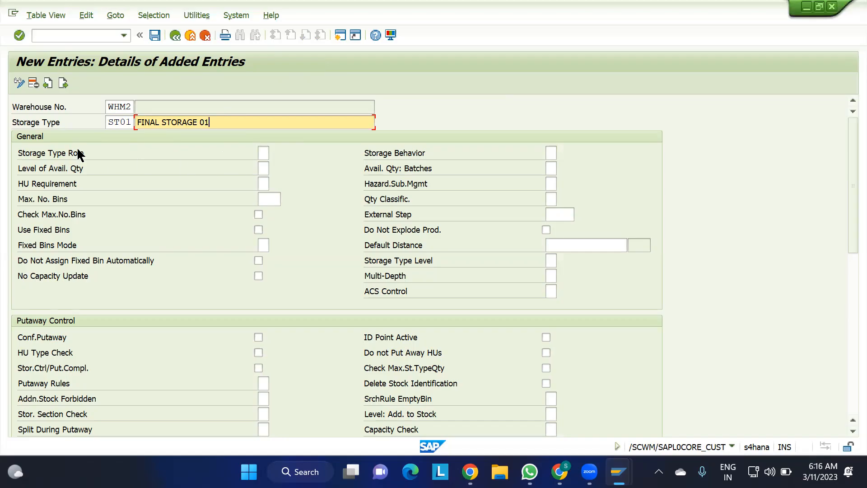
- Review the sections of the new storage type entry, from General and Putaway Control through Stock Removal, Goods Movement Control and Replenishment
scroll(311, 263, "down", 5)
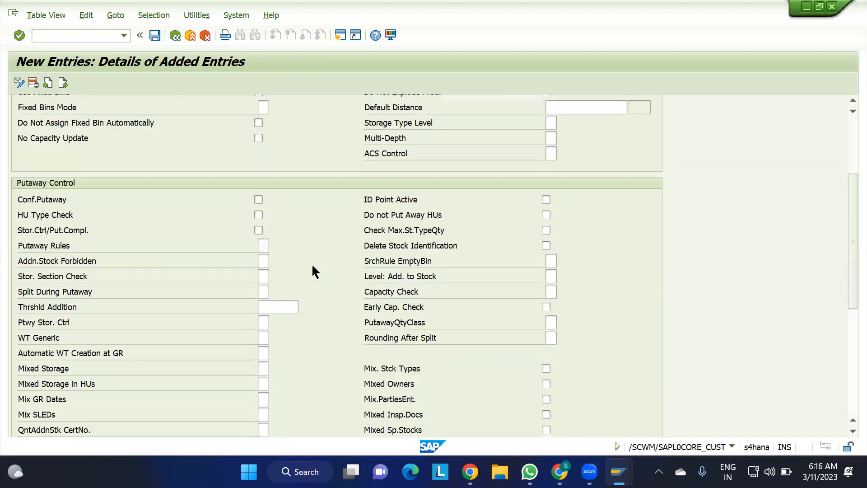
scroll(312, 266, "down", 5)
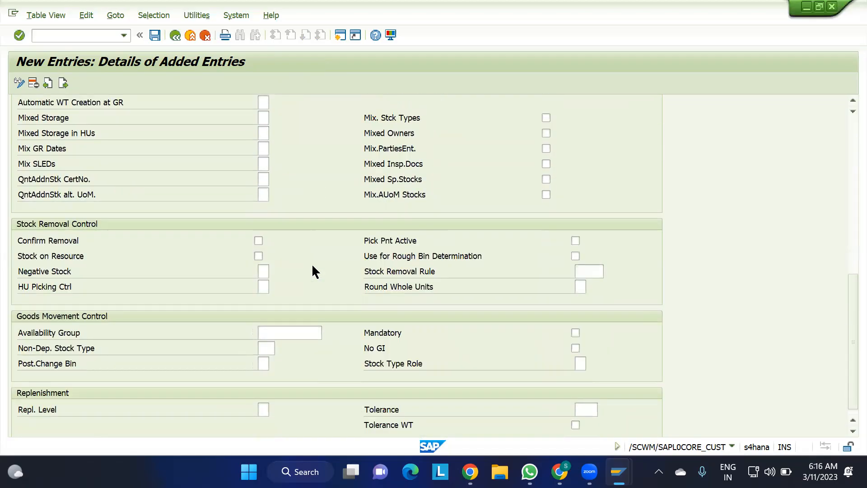
scroll(313, 265, "up", 9)
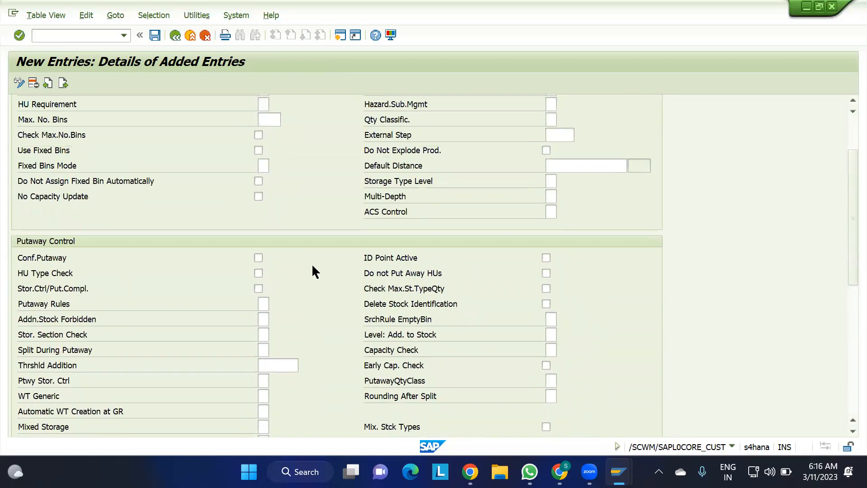
scroll(314, 271, "up", 1)
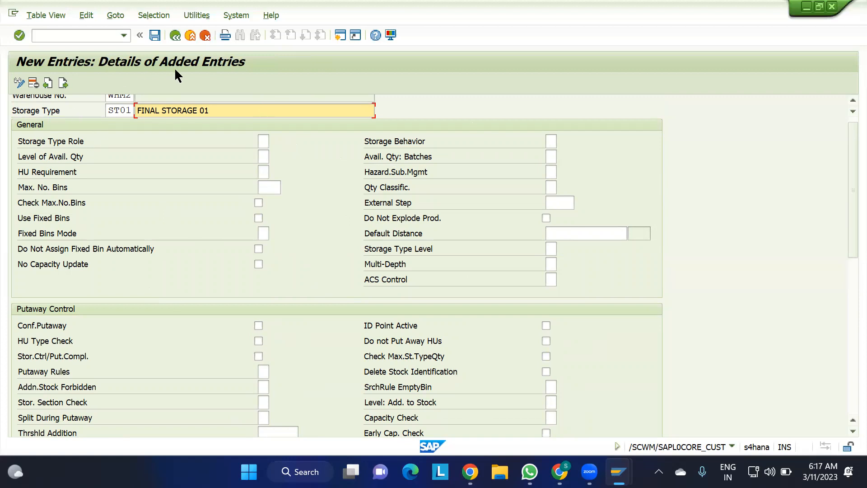
scroll(148, 143, "up", 1)
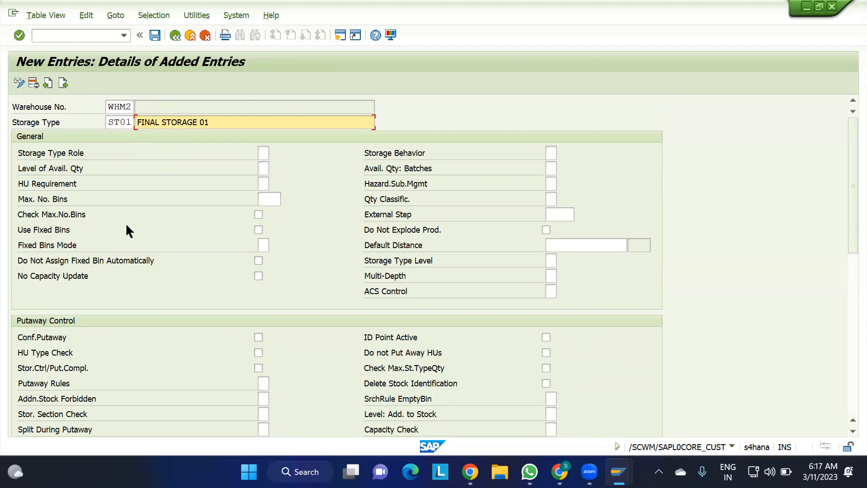
scroll(127, 225, "down", 2)
scroll(126, 230, "down", 7)
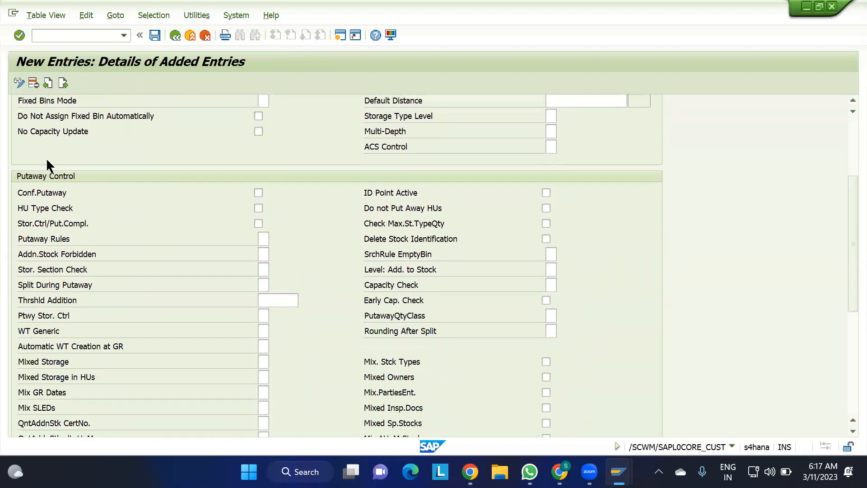
scroll(137, 205, "down", 12)
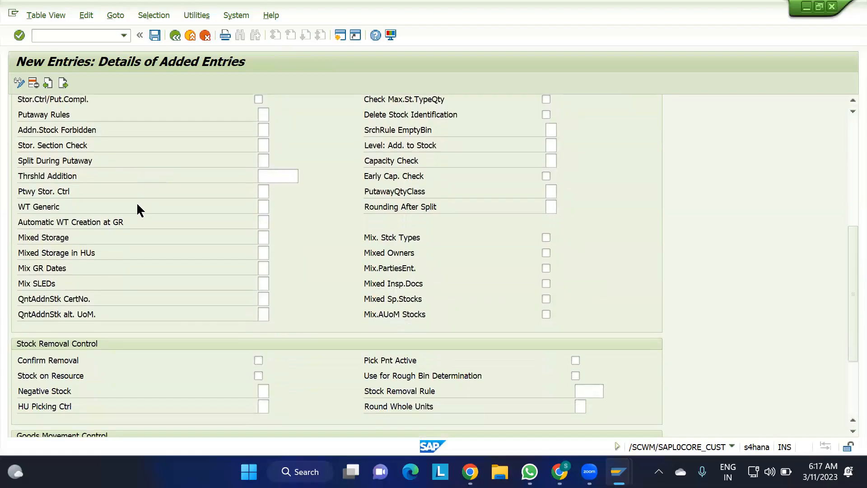
scroll(136, 201, "down", 4)
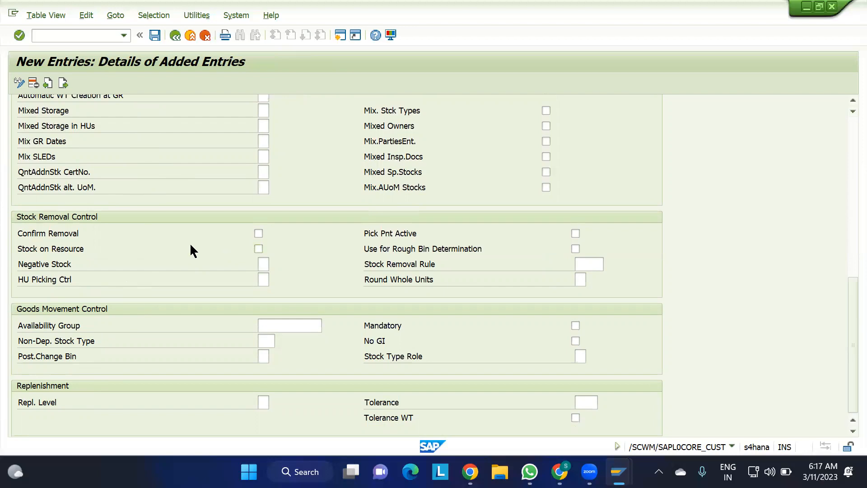
scroll(176, 194, "up", 5)
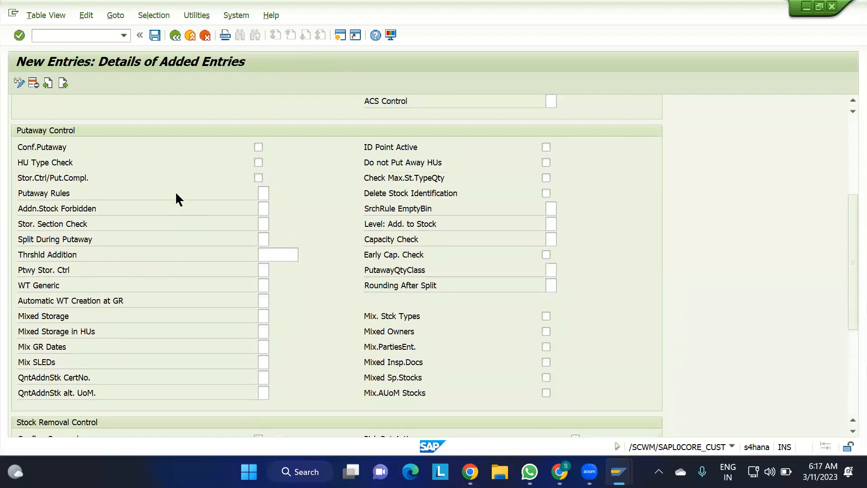
- Switch to the EWM Org Structure spreadsheet in Chrome and enter "IT IS DIVIDED INTO 5 SECTION:" in B3 of the Storage type sheet
mouse_move(589, 471)
left_click(559, 471)
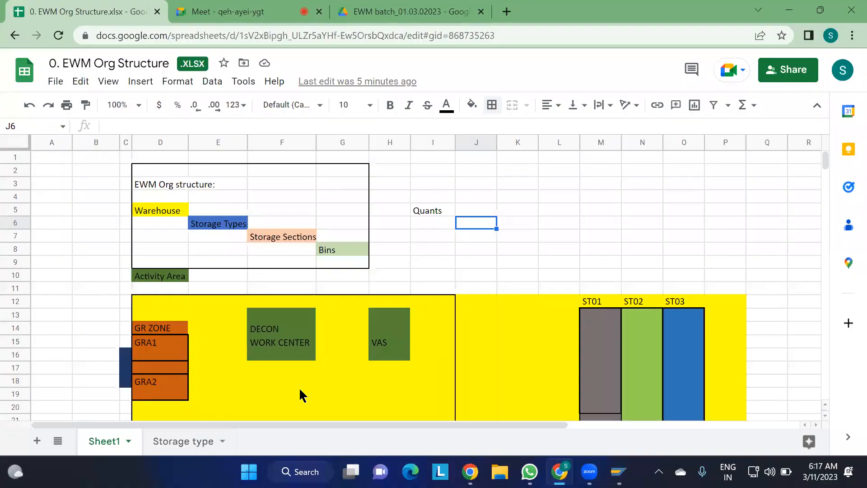
left_click(170, 444)
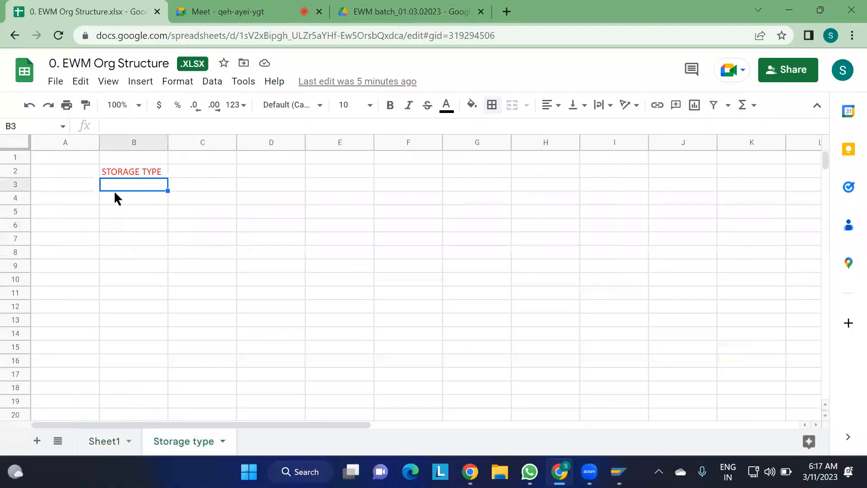
type("IT IS DIV")
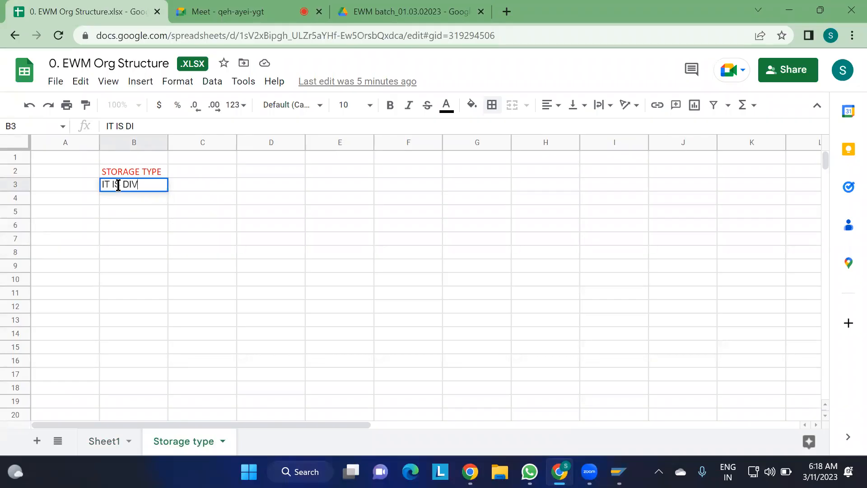
type("IDED INTO 5 ")
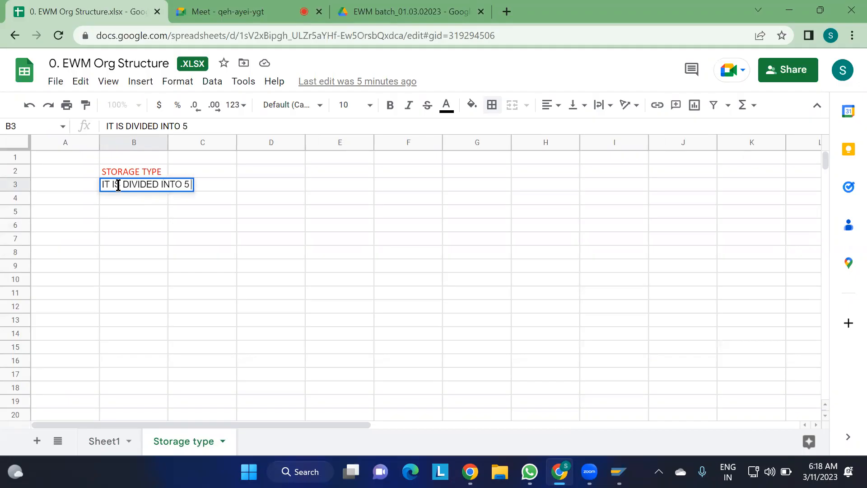
type("SECTION:")
key("Return")
key("Return")
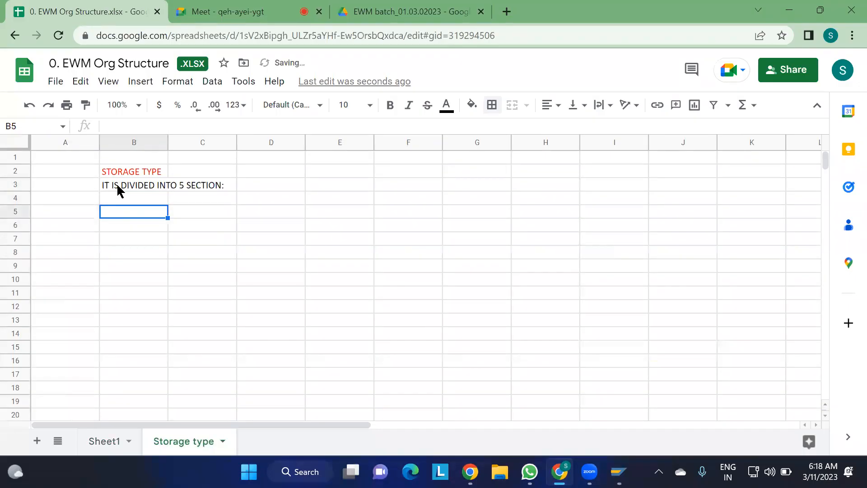
- List "1. GENERAL", "2. PUTAWAY" and "3. STOCK REMOVAL" in cells B5 to B7
type("1. ")
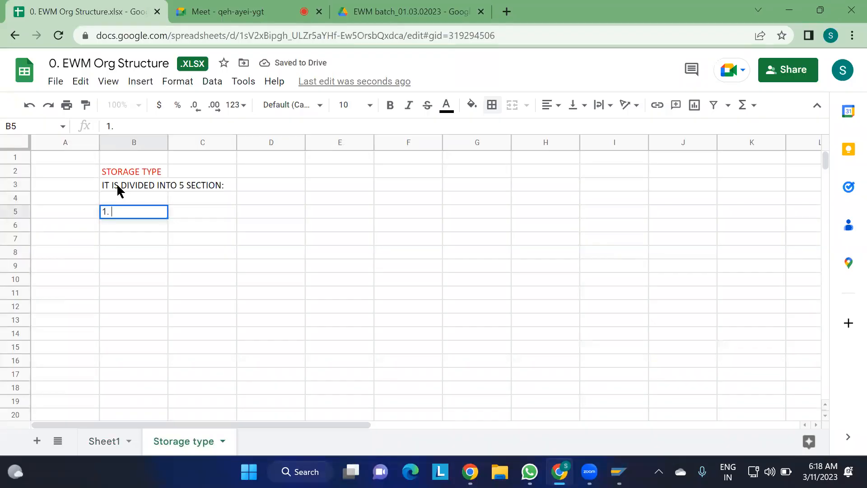
type("GENERAL")
key("Return")
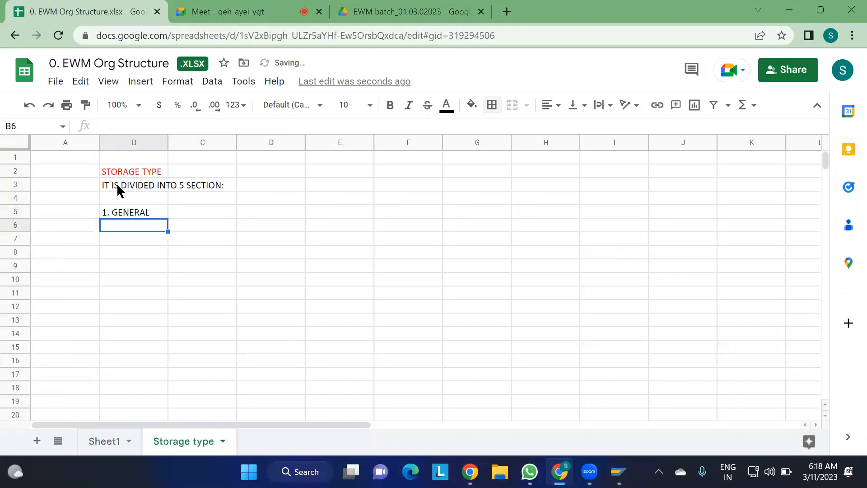
type("2. PUTAWAY")
key("Return")
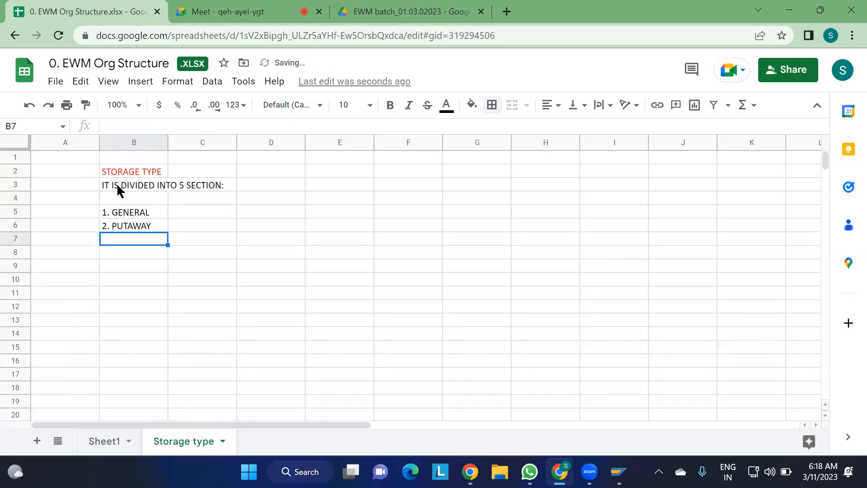
type("3. STO")
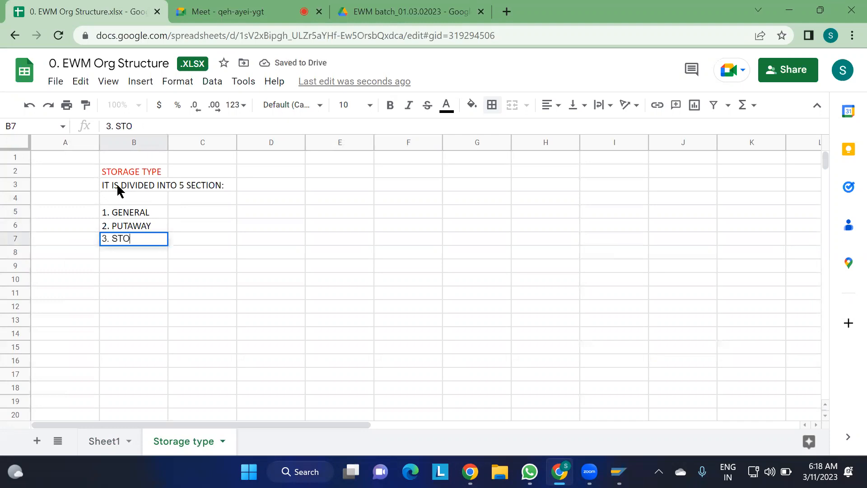
type("CK REMOVAL")
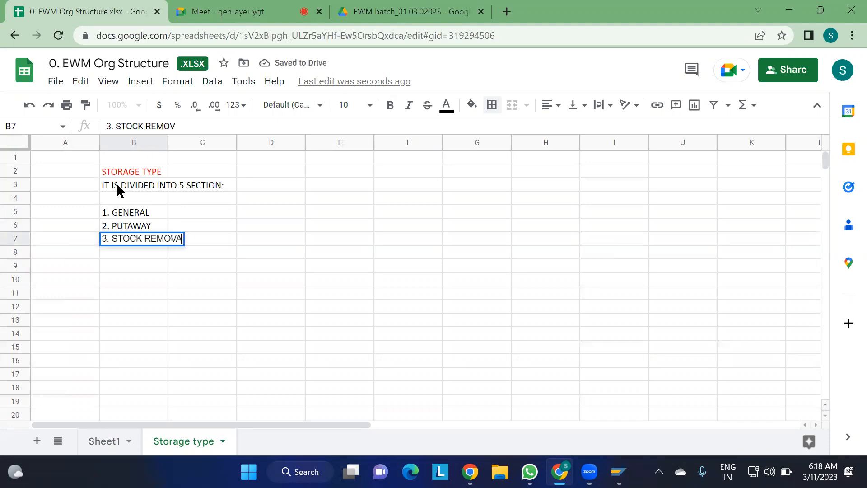
key("Return")
- Check the remaining section names in the SAP entry, and add "4. GOODS MOVEMENT" and "5. REPLENISHMENT" in cells B8 and B9 of the spreadsheet
type("4.")
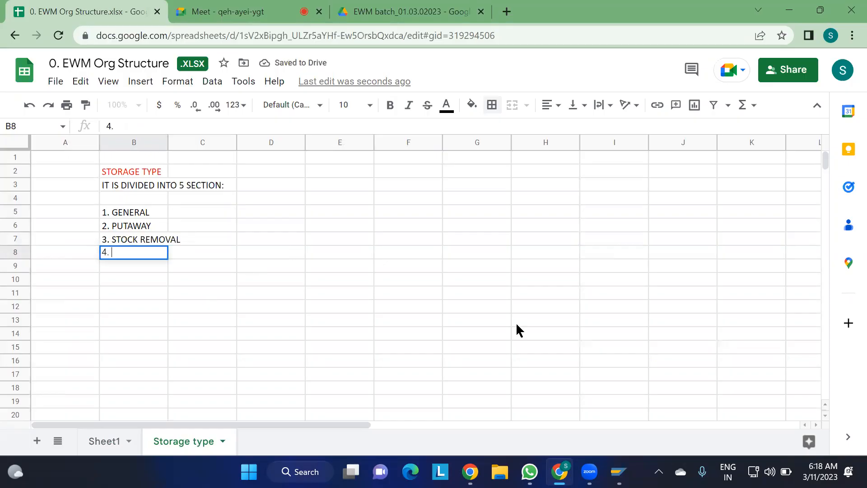
left_click(618, 472)
scroll(149, 345, "down", 3)
scroll(148, 344, "down", 1)
key("alt+Tab")
type("GOODS ")
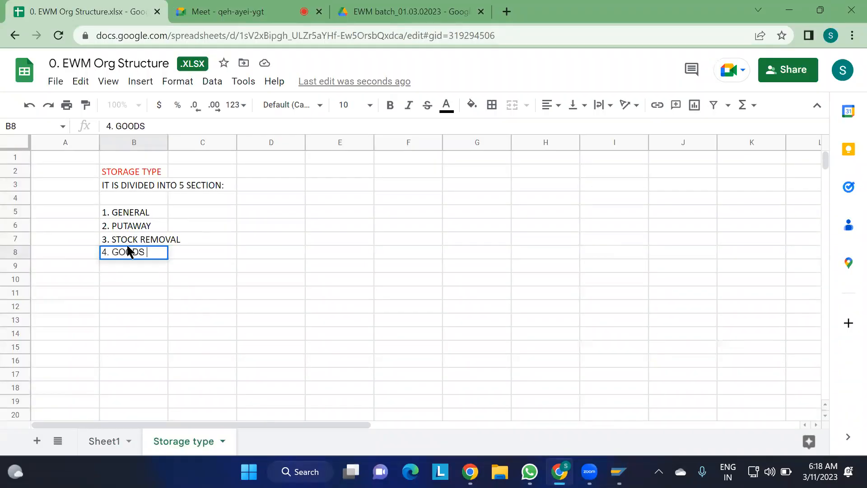
type("MOVEMENT")
key("Return")
type("5. ")
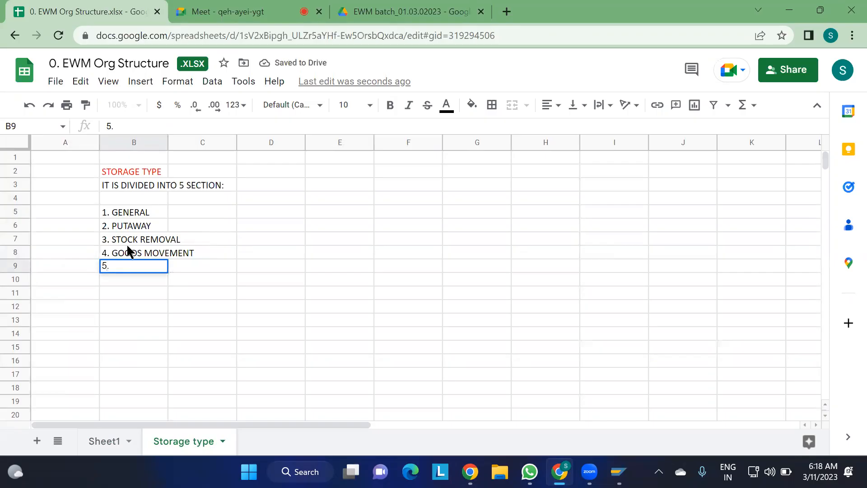
type("REPLEN")
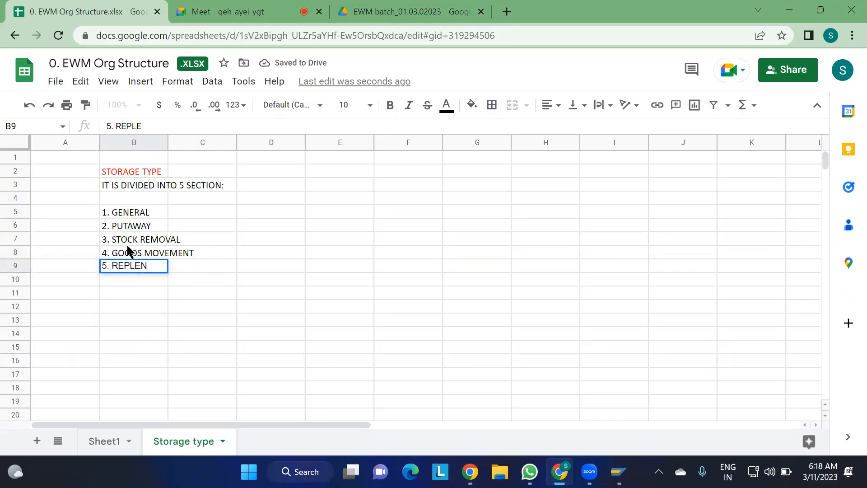
type("ISHMENT")
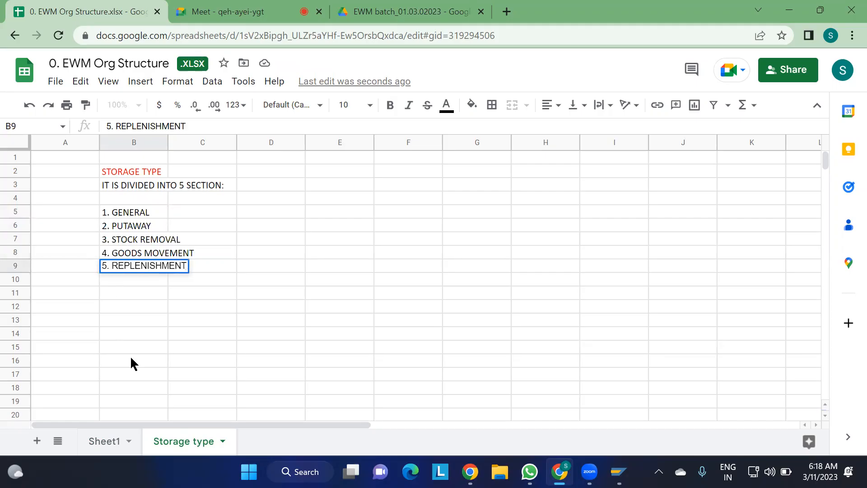
left_click(132, 360)
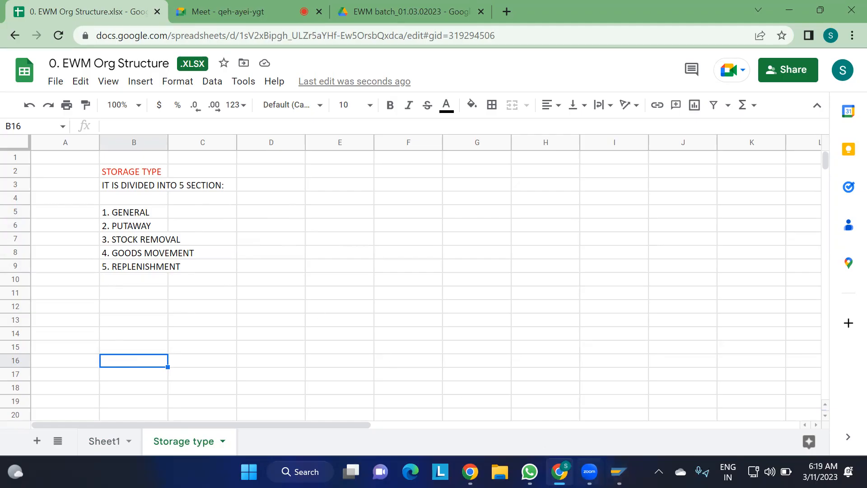
- Switch back to the new storage type entry in SAP and return to its General section
mouse_move(618, 471)
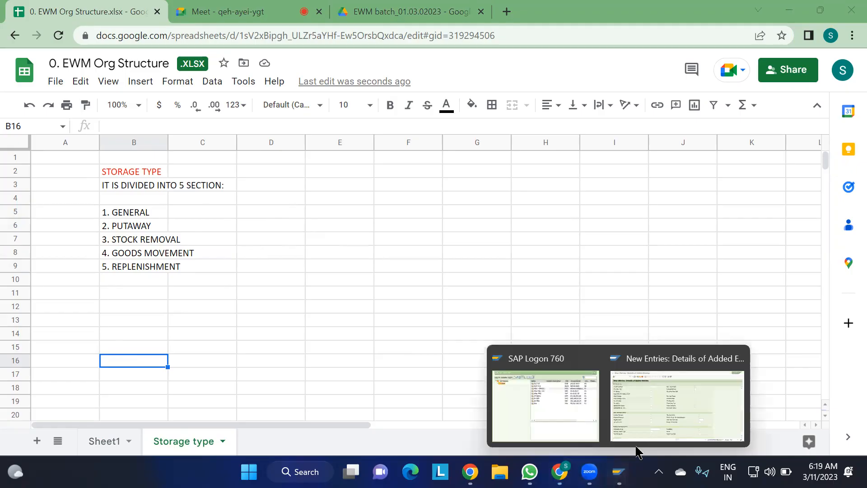
left_click(649, 419)
scroll(184, 196, "up", 3)
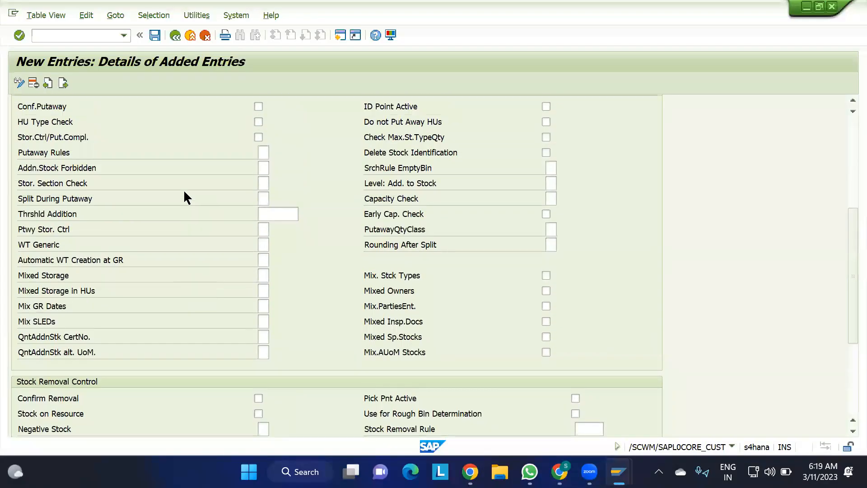
scroll(184, 192, "up", 5)
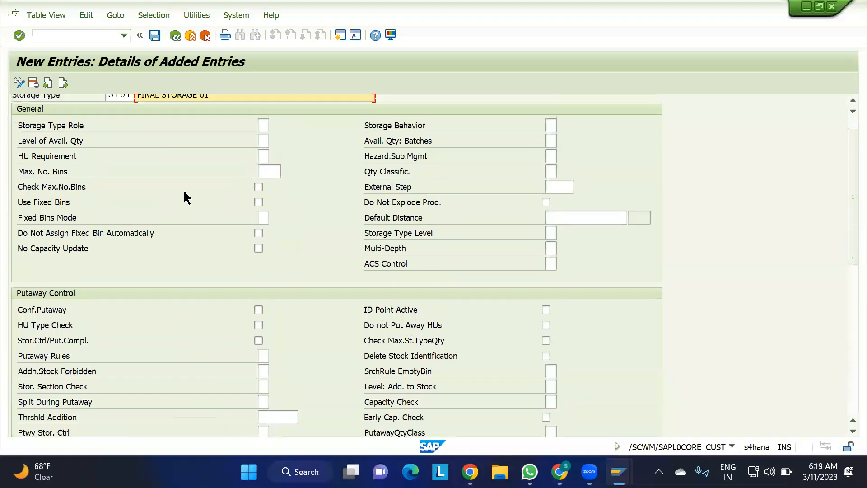
- Set Putaway Rules for storage type ST01 to 2 (Addition to Existing Stock/Empty Bin) and save the entry
scroll(293, 169, "up", 1)
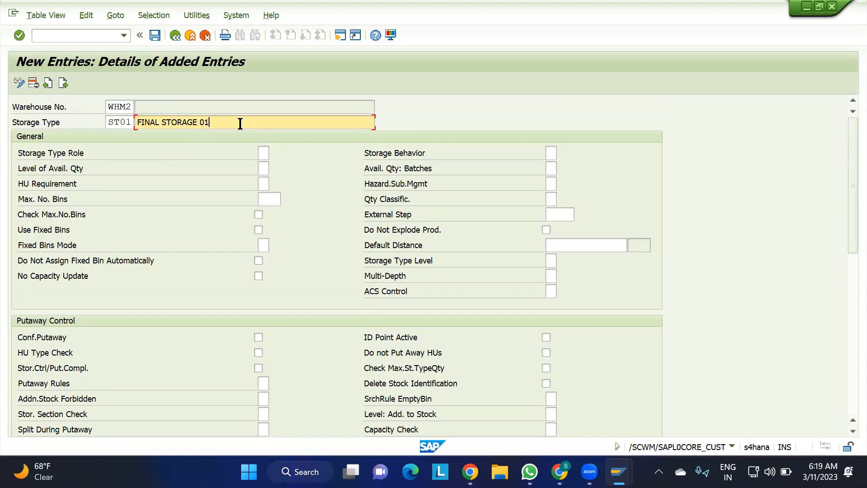
key("Return")
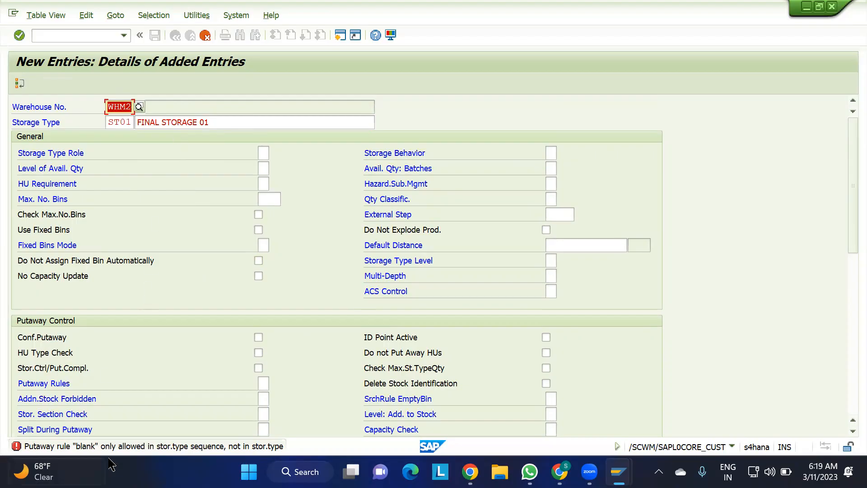
left_click(45, 385)
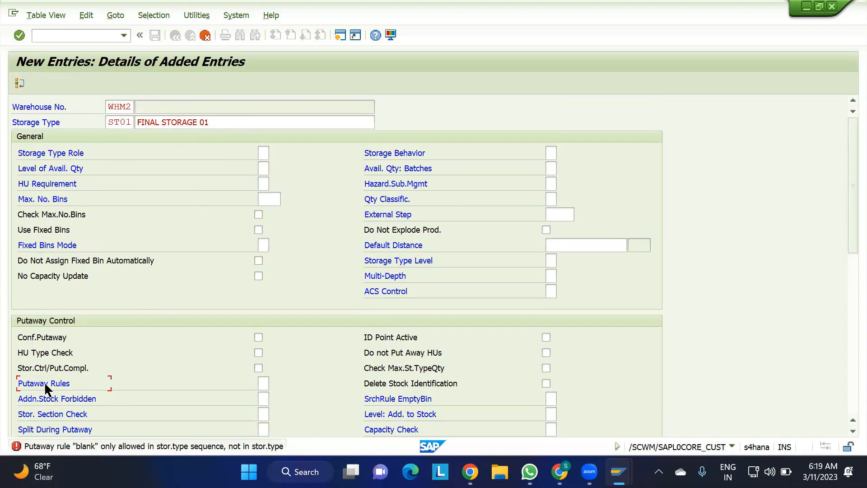
left_click(263, 382)
left_click(275, 383)
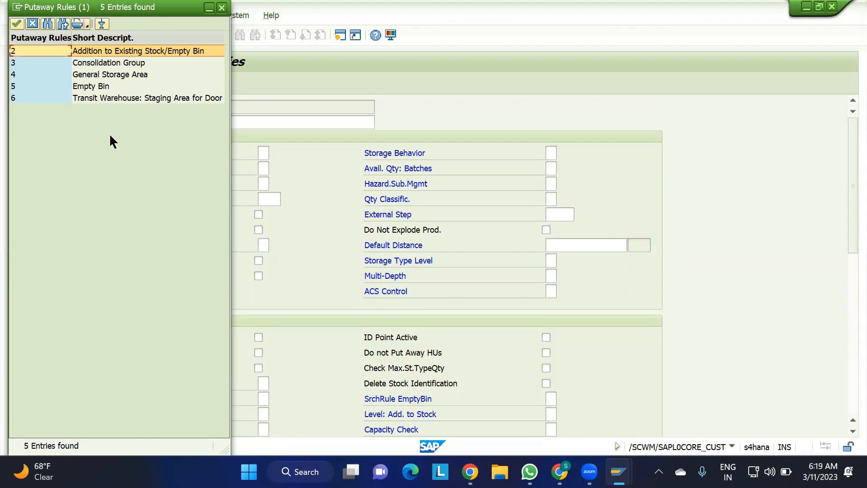
double_click(97, 49)
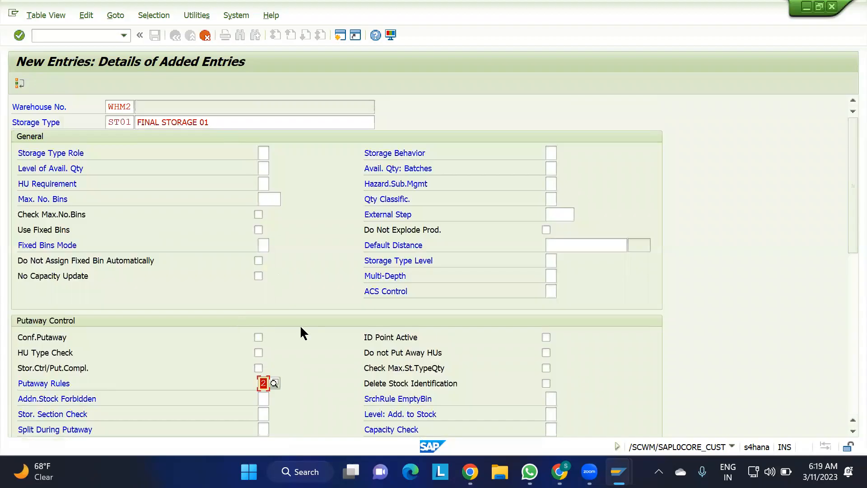
key("Return")
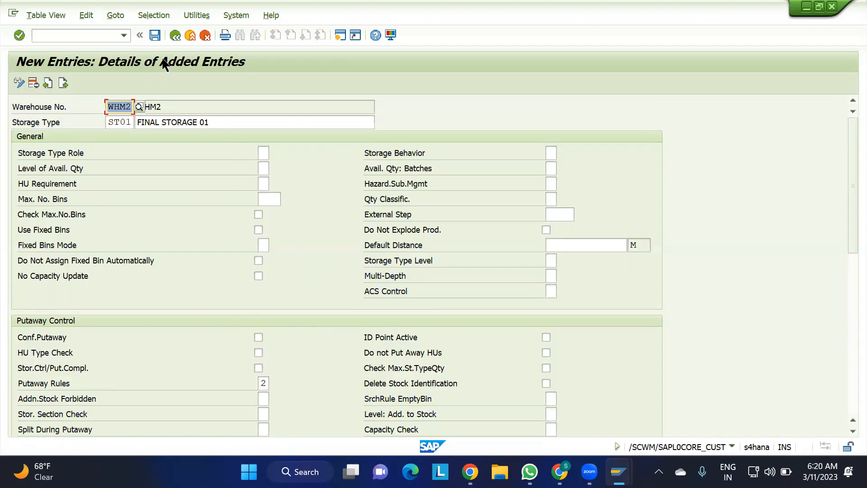
left_click(155, 35)
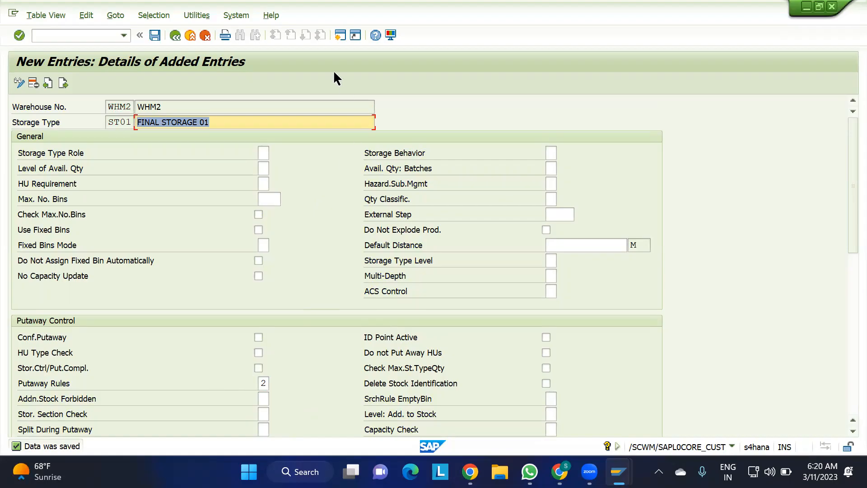
- Display the possible values for Storage Type Role and widen the value list to show the full descriptions
key("alt+Tab")
left_click(313, 146)
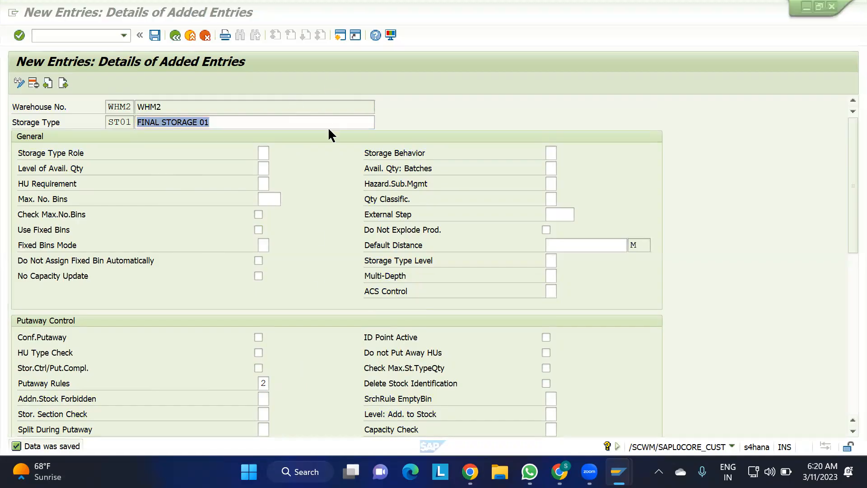
left_click(314, 76)
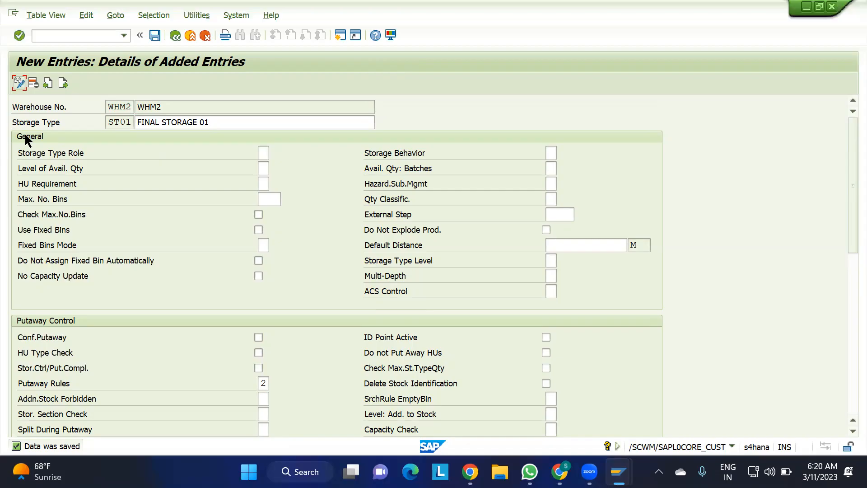
left_click(262, 154)
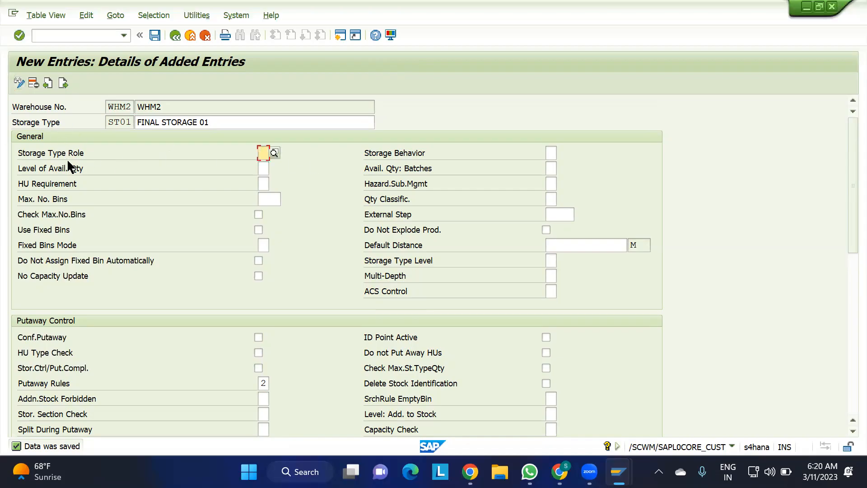
left_click(274, 153)
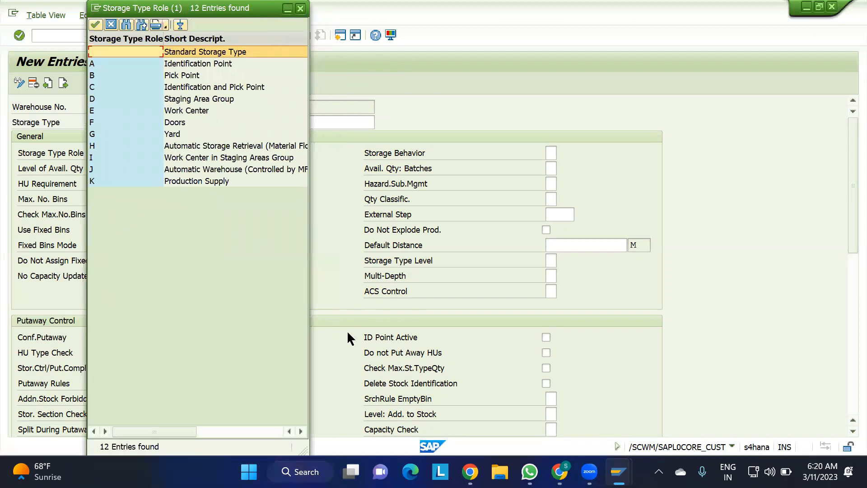
left_click_drag(306, 453, 388, 440)
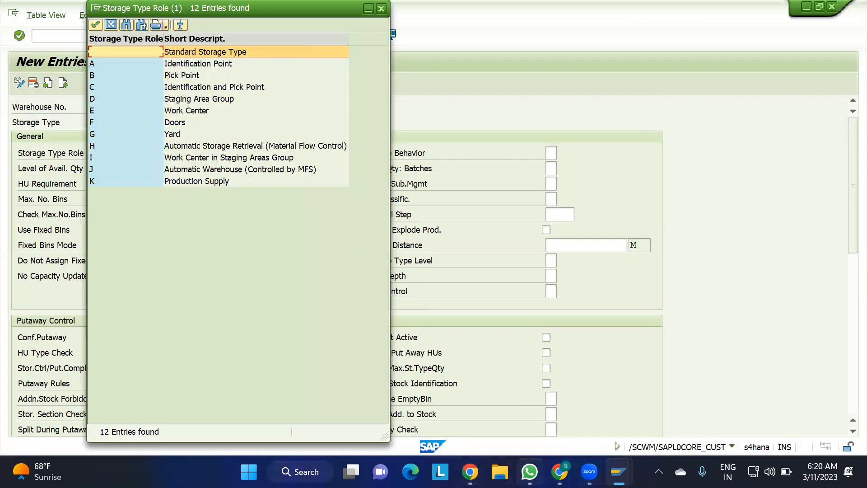
- Capture the Storage Type Role value list as a Screenpresso region screenshot, retaking it to include the list's full width
left_click(658, 472)
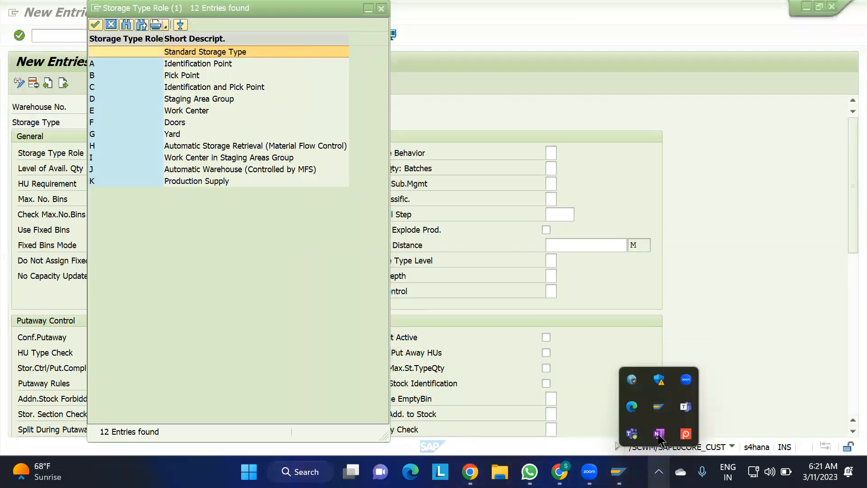
left_click(686, 434)
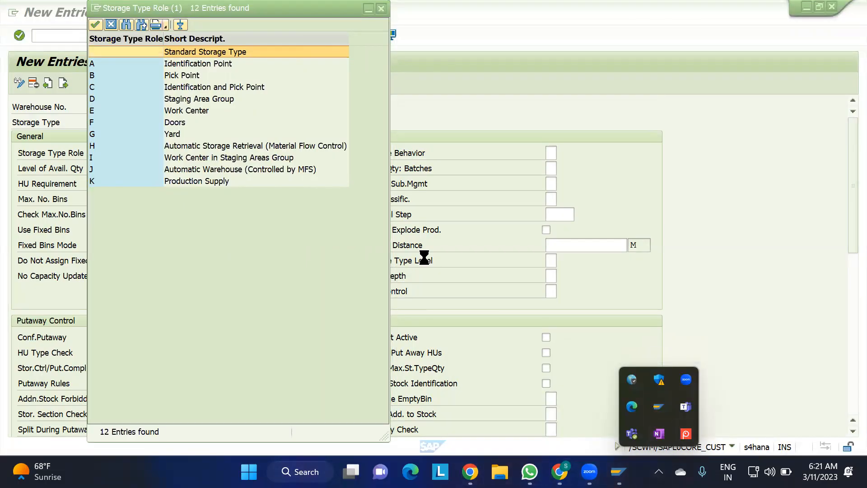
left_click(453, 419)
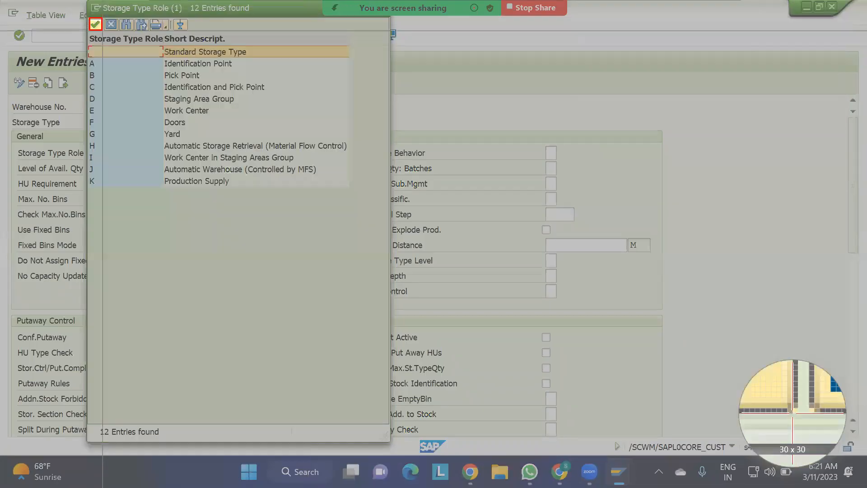
left_click_drag(89, 18, 317, 210)
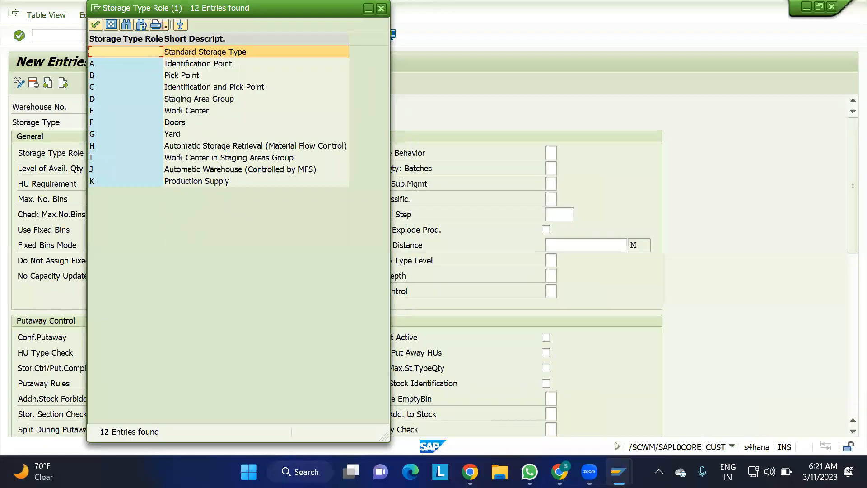
key("Print")
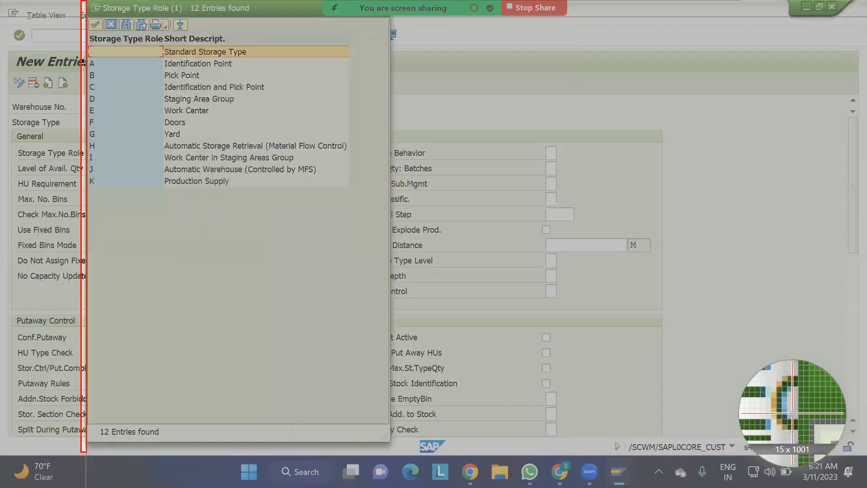
left_click_drag(85, 17, 394, 205)
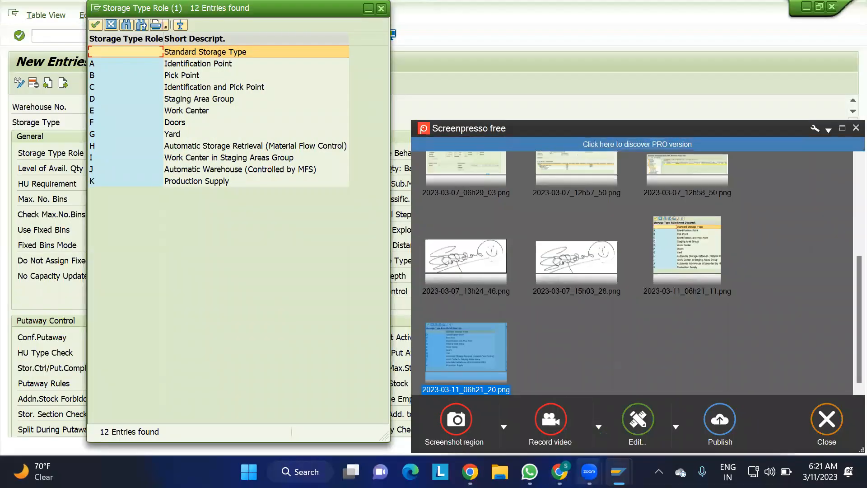
- Switch to the spreadsheet in Chrome, paste the screenshot at B11 of the Storage type sheet, shrink it and place it below the section list
left_click(559, 471)
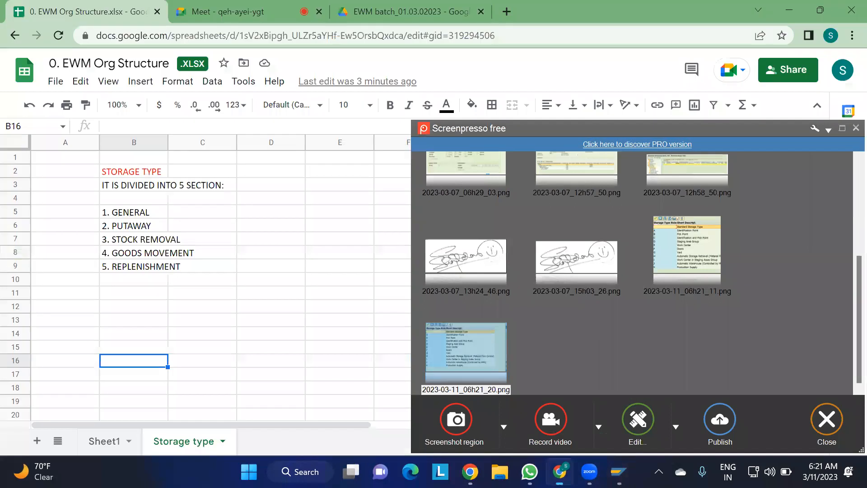
left_click(110, 294)
key("ctrl+v")
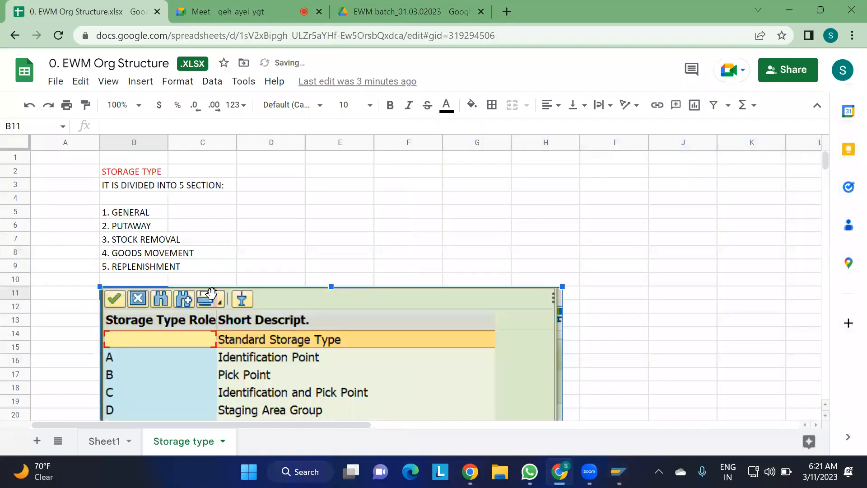
left_click_drag(561, 286, 389, 366)
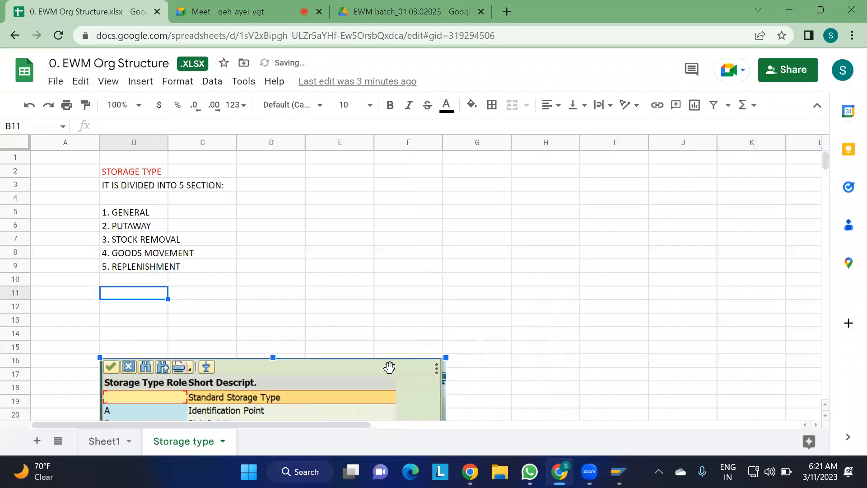
left_click_drag(278, 406, 289, 292)
scroll(447, 295, "down", 3)
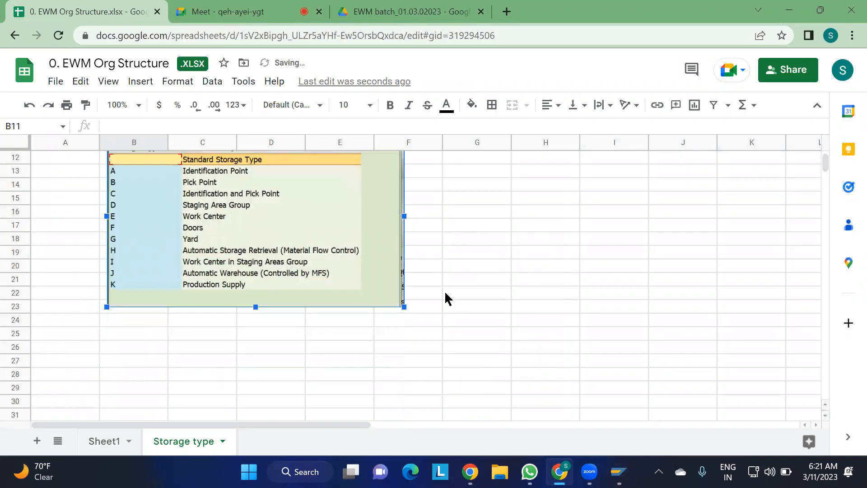
scroll(447, 298, "up", 1)
left_click(494, 244)
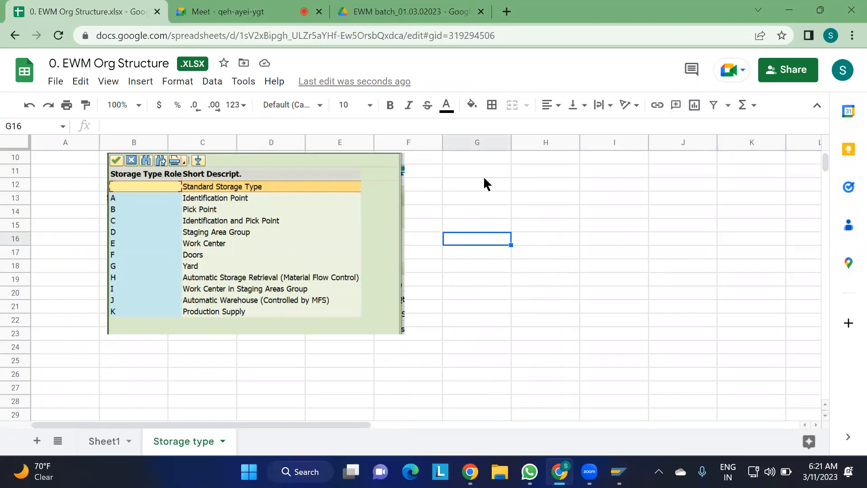
left_click(469, 176)
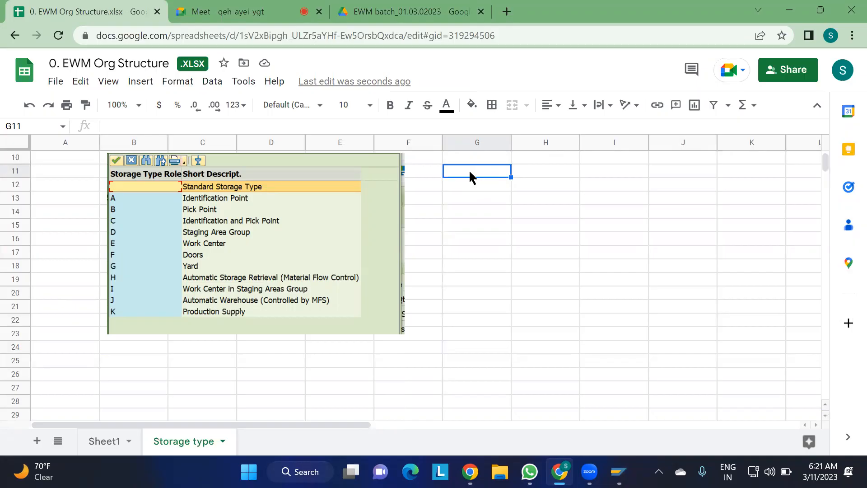
left_click_drag(283, 180, 236, 176)
left_click(440, 239)
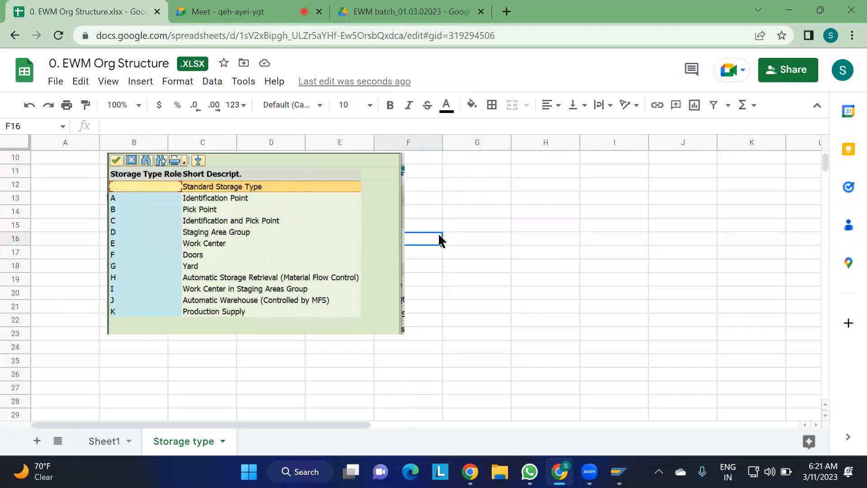
left_click(470, 174)
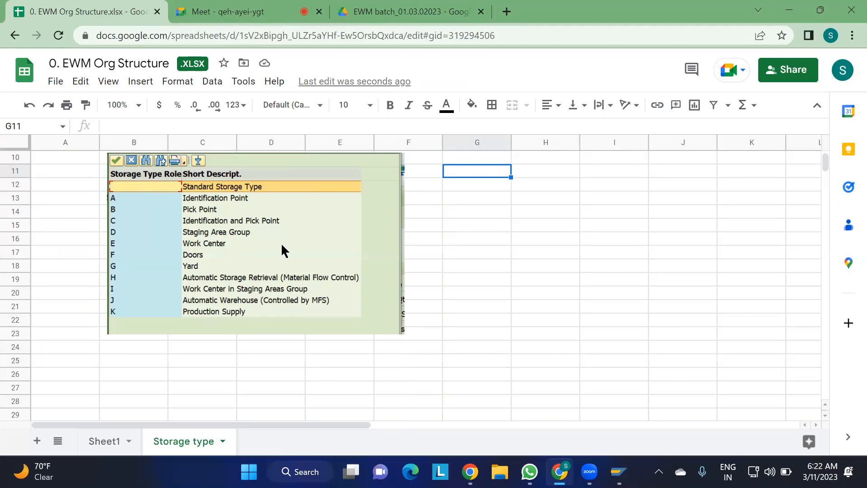
- Open Sheet1 of the spreadsheet, admit the waiting participant to the Google Meet call and return to the sheet
left_click(99, 442)
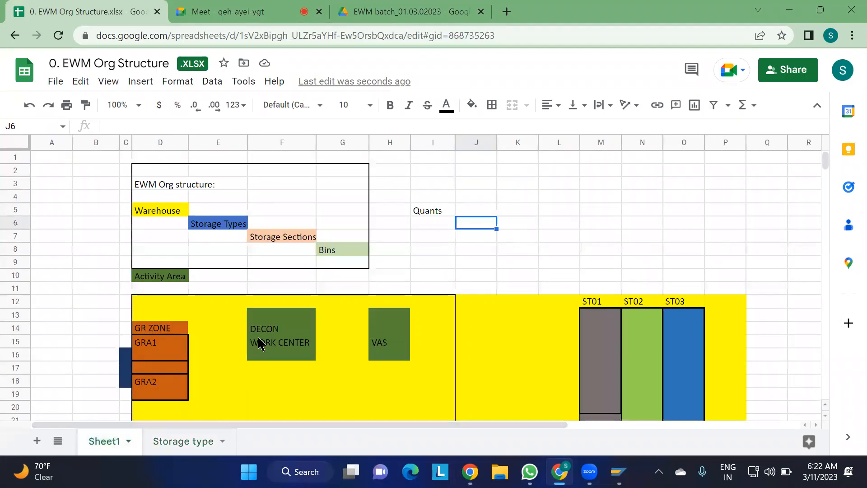
left_click(267, 17)
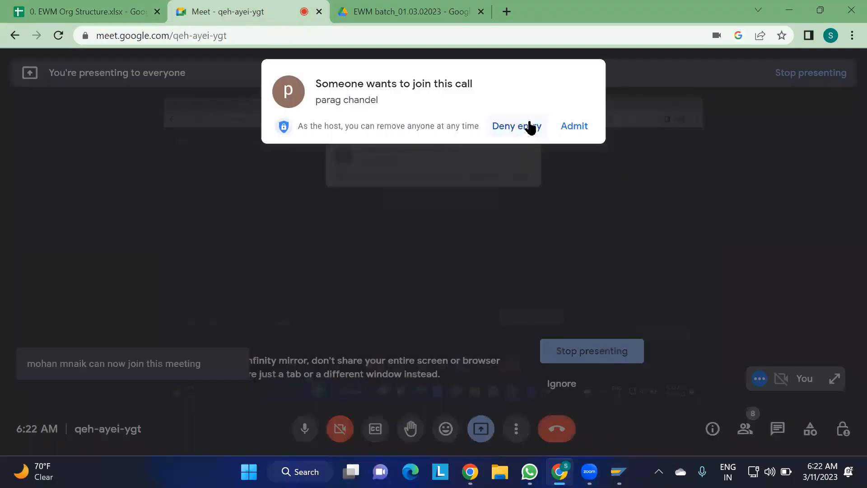
left_click(566, 134)
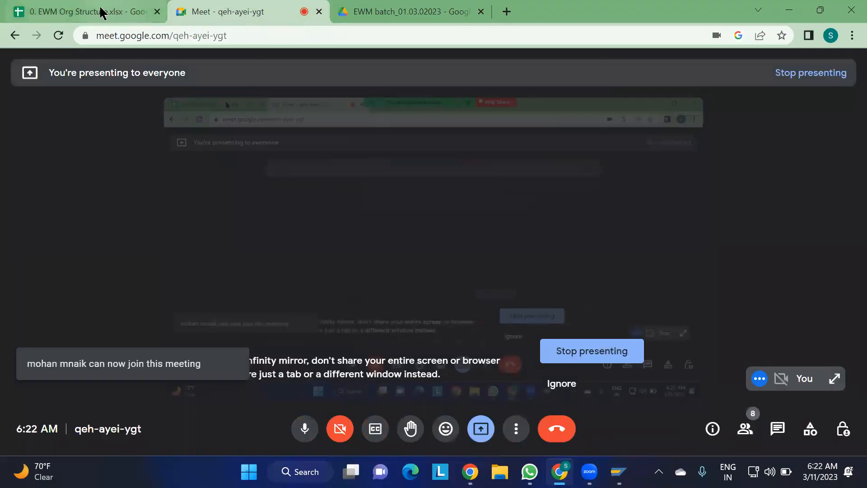
left_click(102, 11)
- Copy the warehouse layout diagram in range B11:Q30 of Sheet1
scroll(276, 259, "down", 3)
right_click(277, 264)
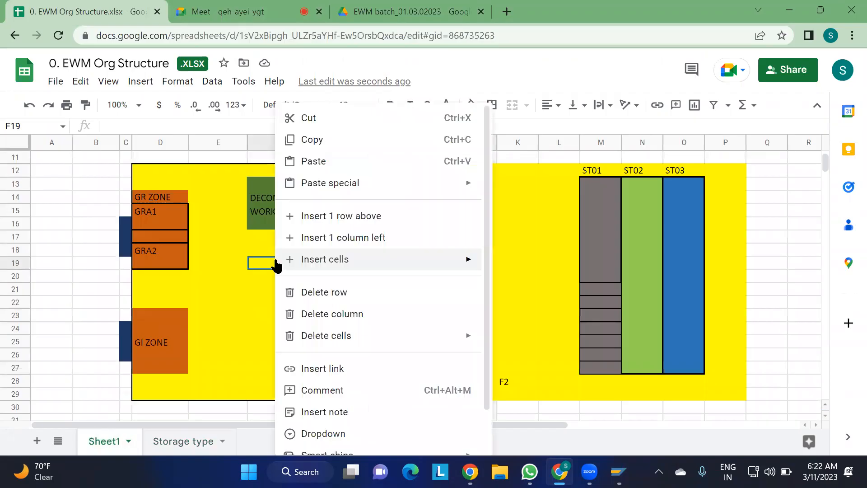
left_click(769, 266)
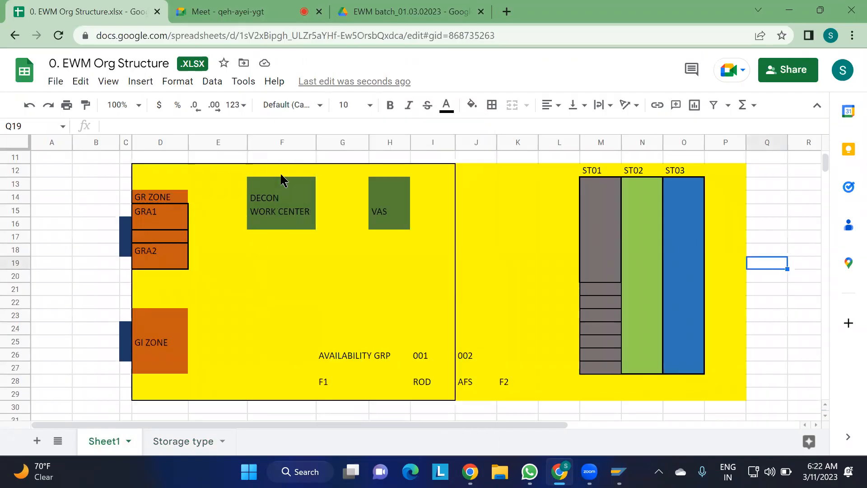
mouse_move(112, 159)
left_mouse_down()
mouse_move(577, 373)
mouse_move(700, 385)
mouse_move(784, 406)
left_mouse_up()
key("ctrl+c")
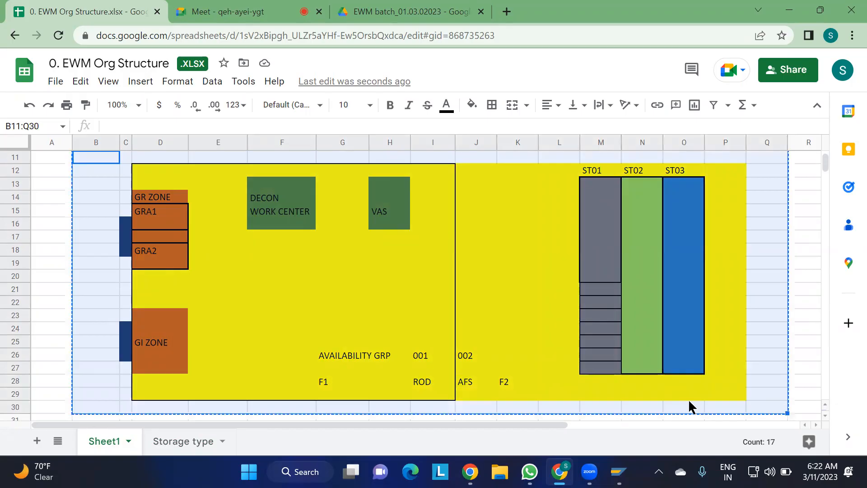
- Paste the warehouse layout at A25 of the Storage type sheet and narrow column B to a slim strip
left_click(181, 438)
scroll(206, 347, "down", 4)
left_click(79, 174)
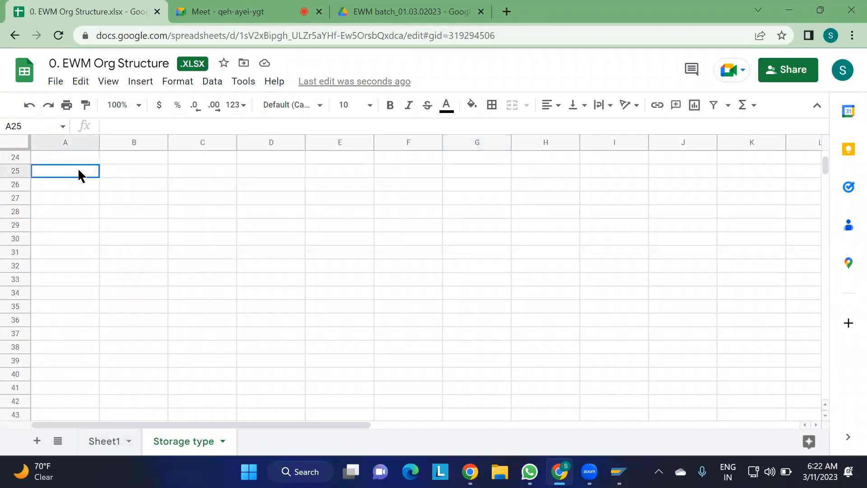
key("ctrl+v")
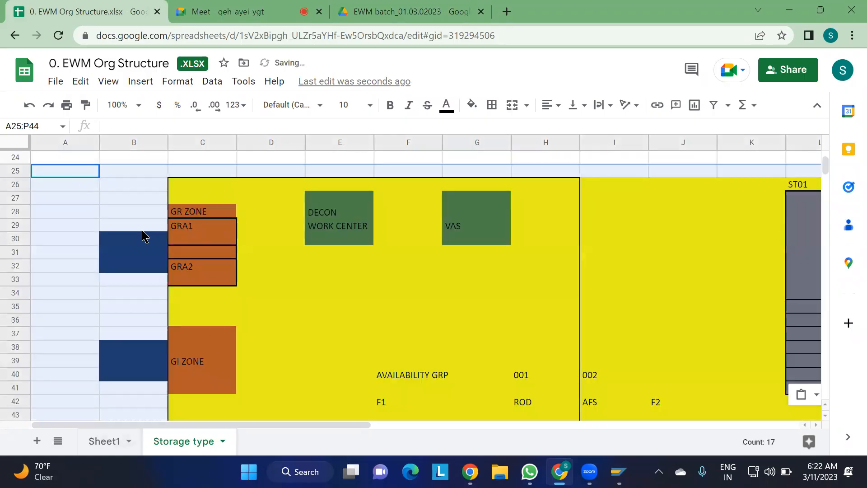
left_click_drag(167, 146, 109, 145)
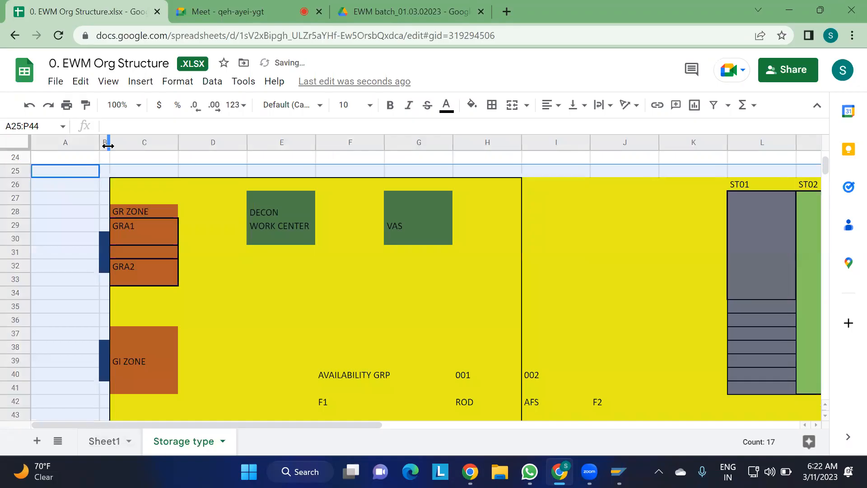
- Narrow columns J and H of the warehouse layout on the Storage type sheet
left_click(69, 225)
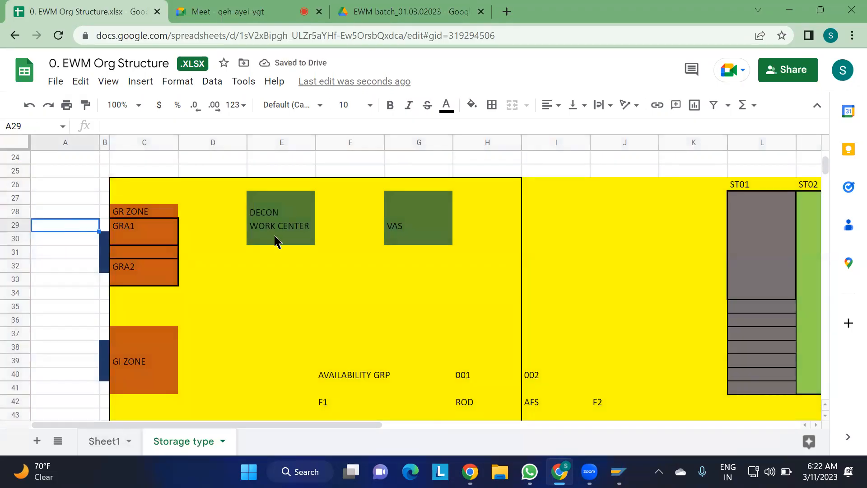
scroll(276, 242, "down", 2)
scroll(276, 242, "up", 1)
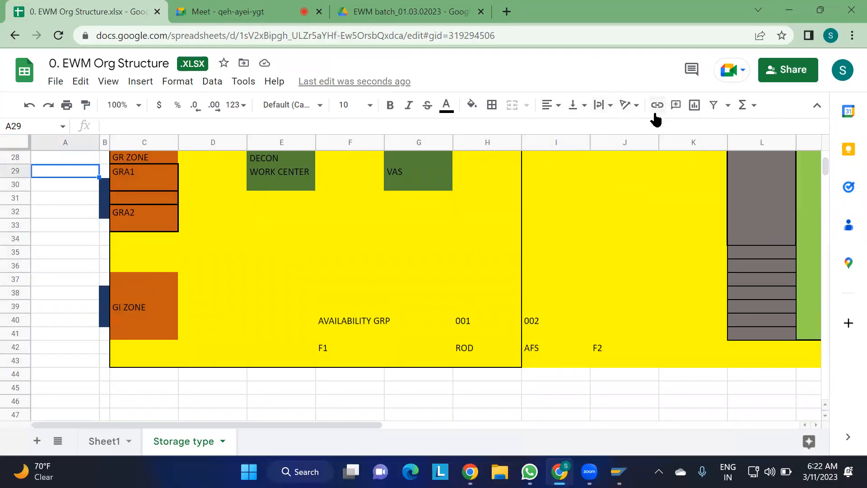
left_click_drag(658, 142, 607, 150)
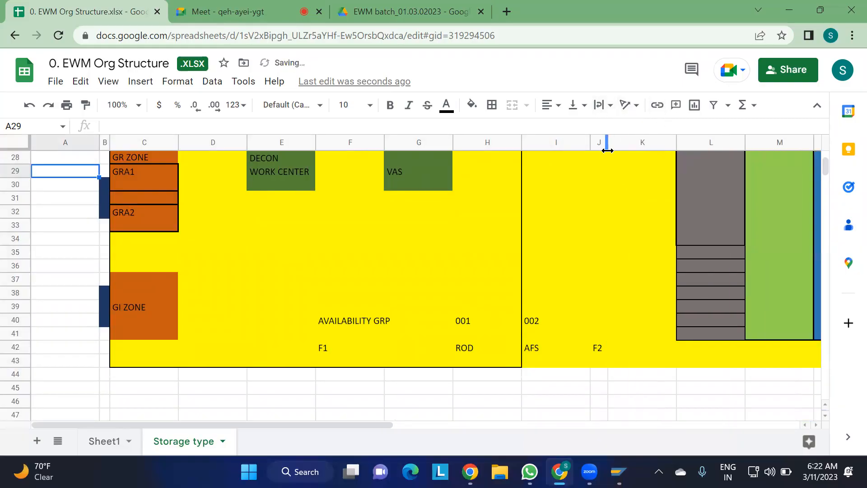
left_click_drag(500, 147, 489, 145)
- Clear the availability group labels in F40:J42 of the pasted layout and narrow column F to a slim strip
left_click_drag(343, 320, 568, 356)
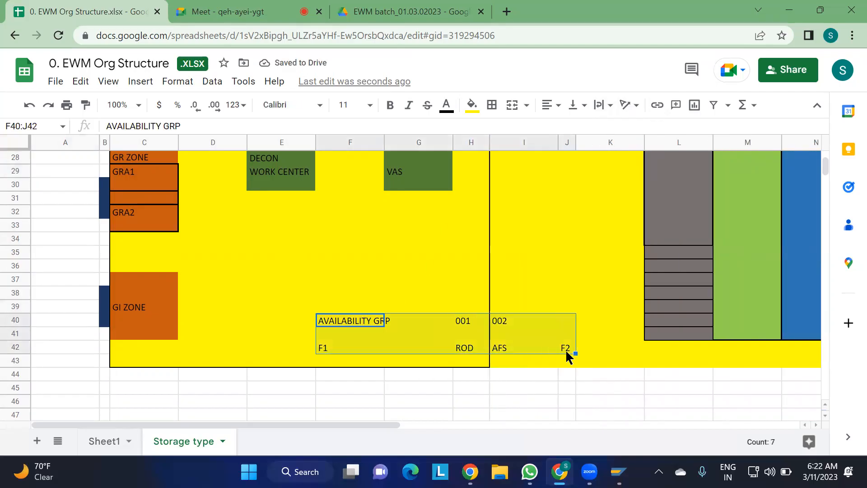
key("Delete")
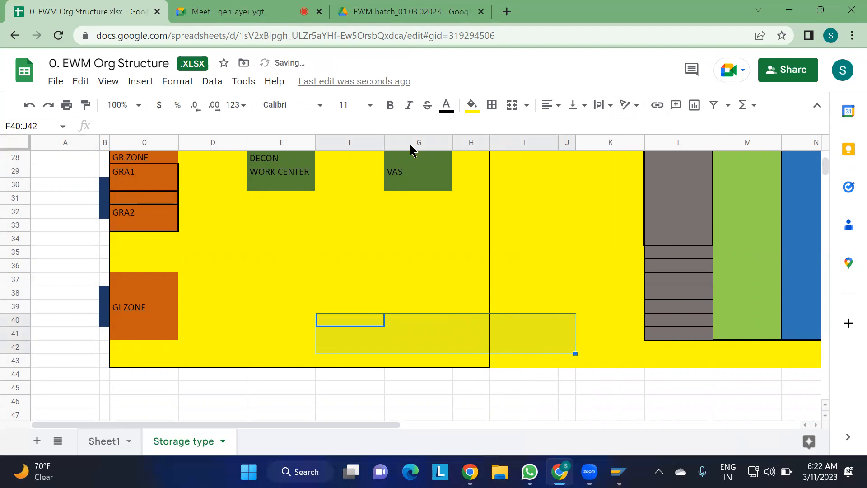
left_click_drag(383, 143, 340, 136)
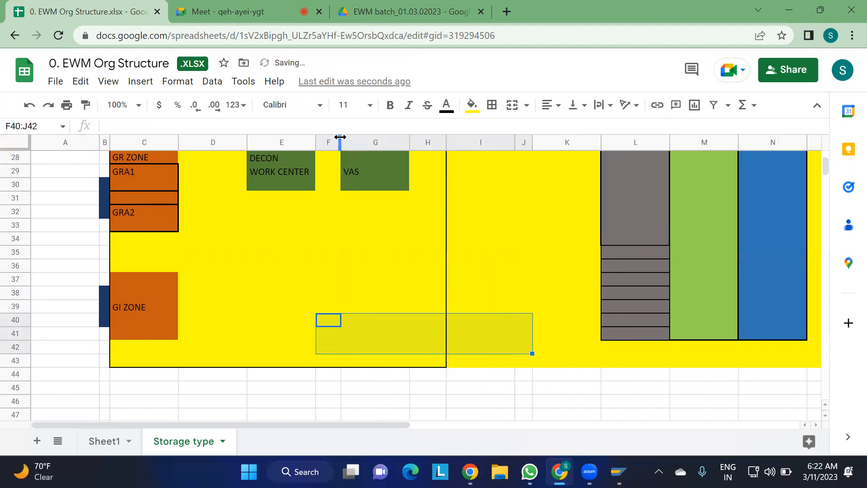
scroll(515, 236, "up", 3)
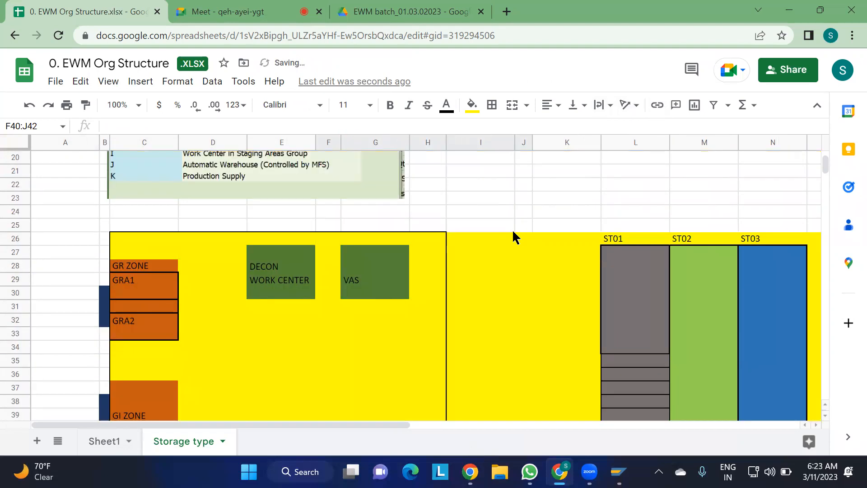
- Narrow columns K, I and O so the layout, including storage types ST01 to ST03, takes less width
scroll(515, 236, "down", 1)
left_click_drag(601, 139, 492, 139)
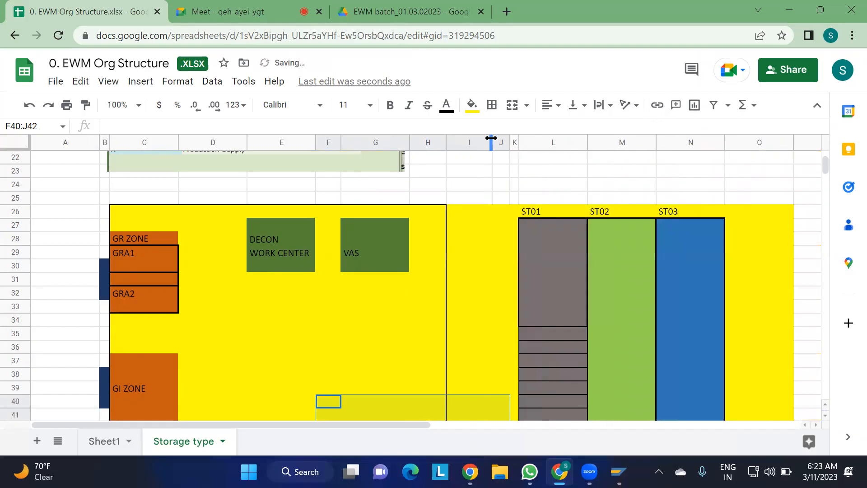
left_click(785, 143)
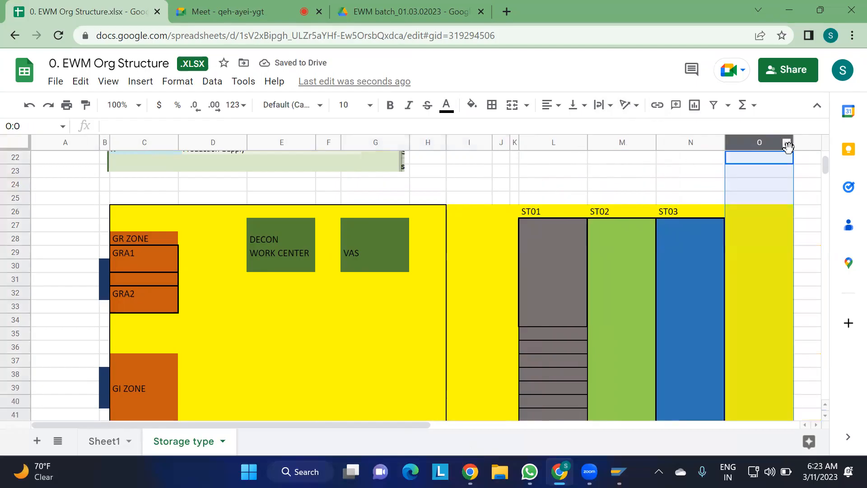
left_click_drag(792, 143, 761, 143)
left_click(641, 168)
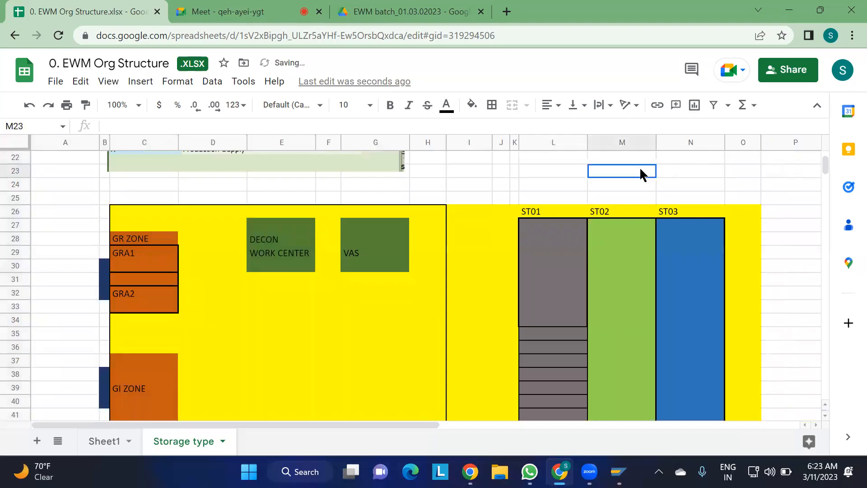
scroll(640, 169, "down", 1)
left_click(640, 171)
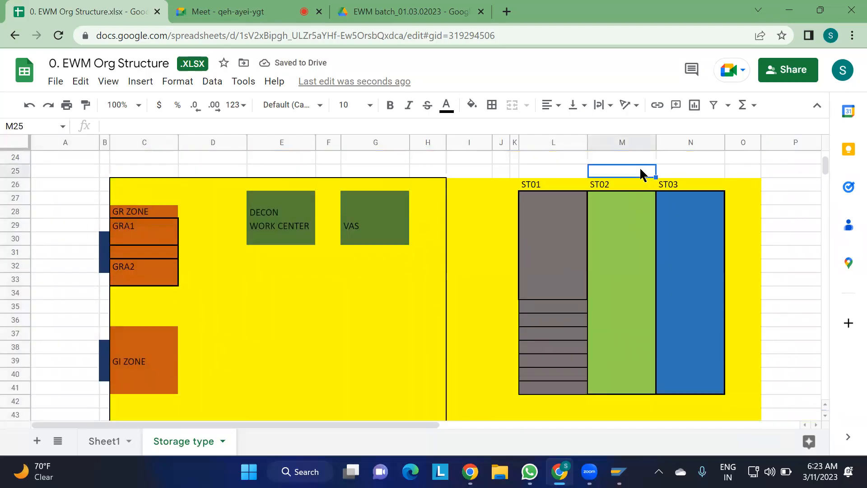
left_click(774, 225)
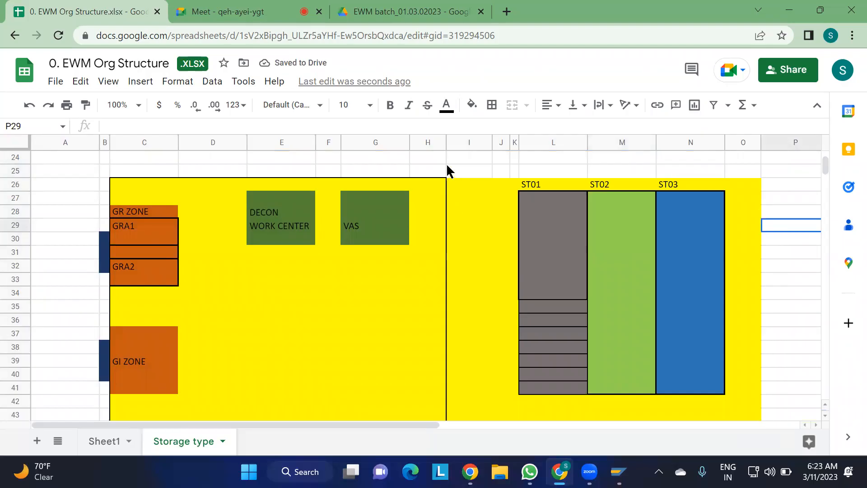
- Compare the storage type role list with the ST01, ST02 and ST03 areas in the warehouse layout
scroll(447, 171, "up", 3)
scroll(447, 170, "up", 1)
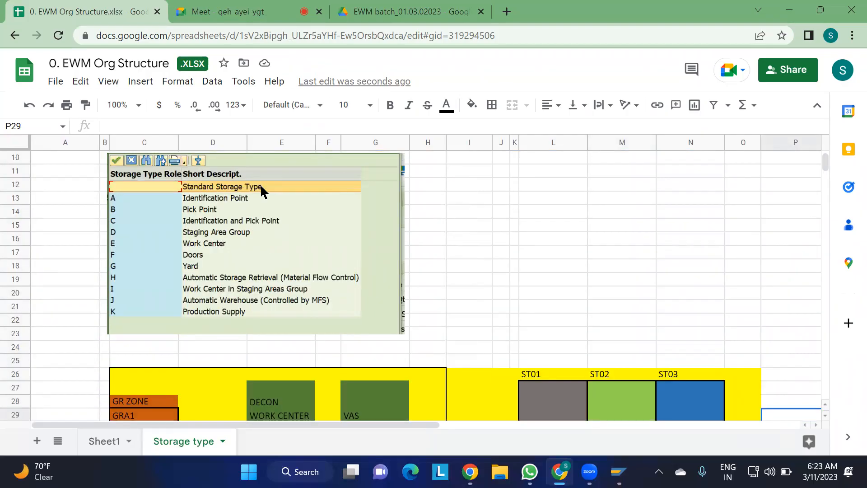
scroll(455, 237, "down", 4)
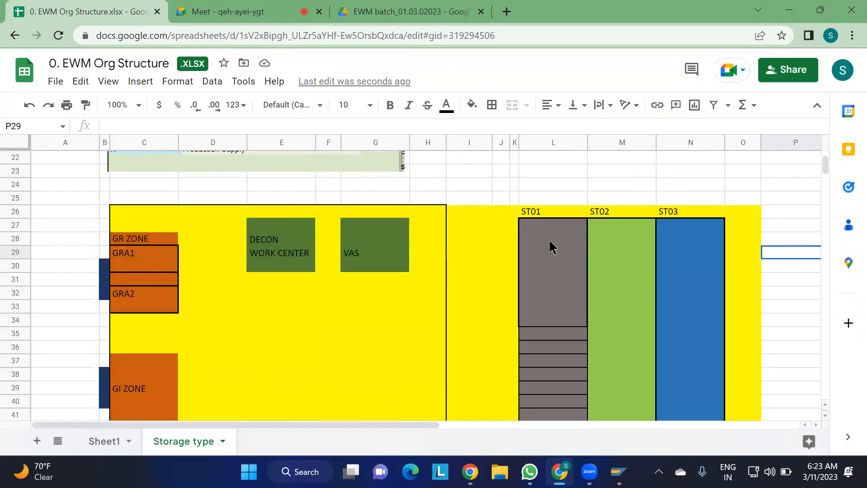
scroll(550, 244, "down", 1)
left_click_drag(546, 169, 553, 353)
left_click_drag(625, 176, 623, 352)
left_click_drag(698, 180, 684, 306)
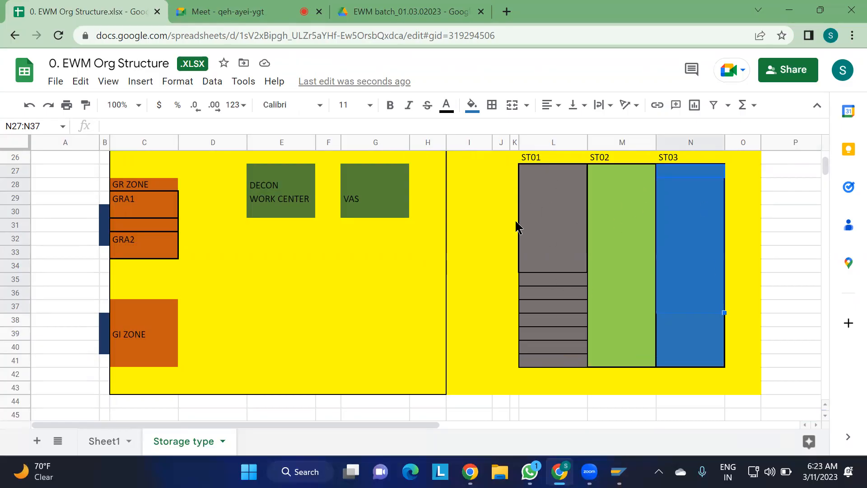
scroll(432, 216, "up", 7)
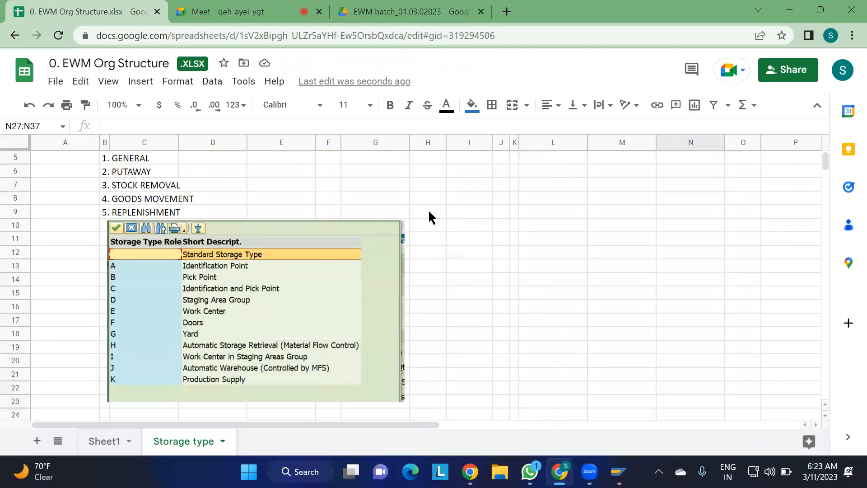
scroll(431, 216, "down", 3)
scroll(431, 217, "up", 1)
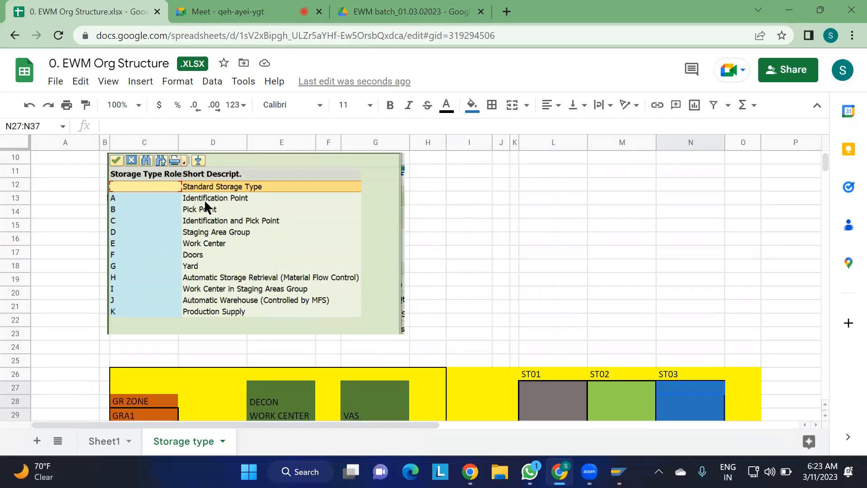
scroll(299, 244, "down", 5)
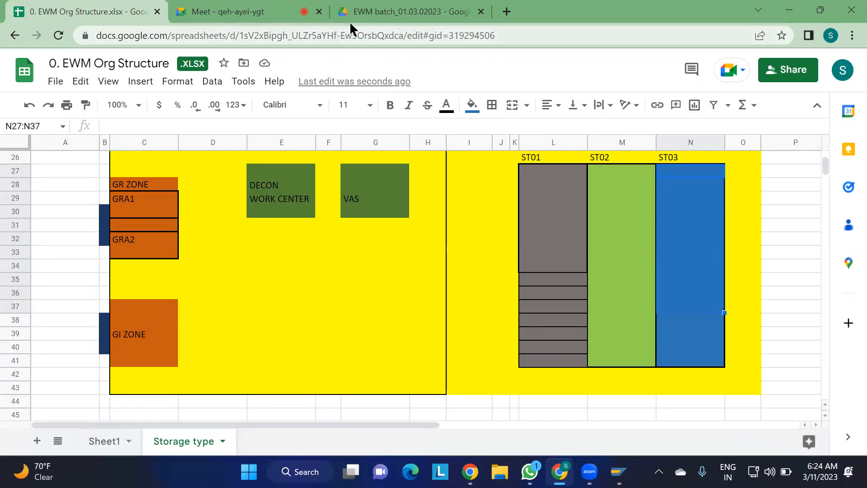
- Search Google for mezzanine floor images in a new browser tab and preview the picture from The Constructor
left_click(507, 13)
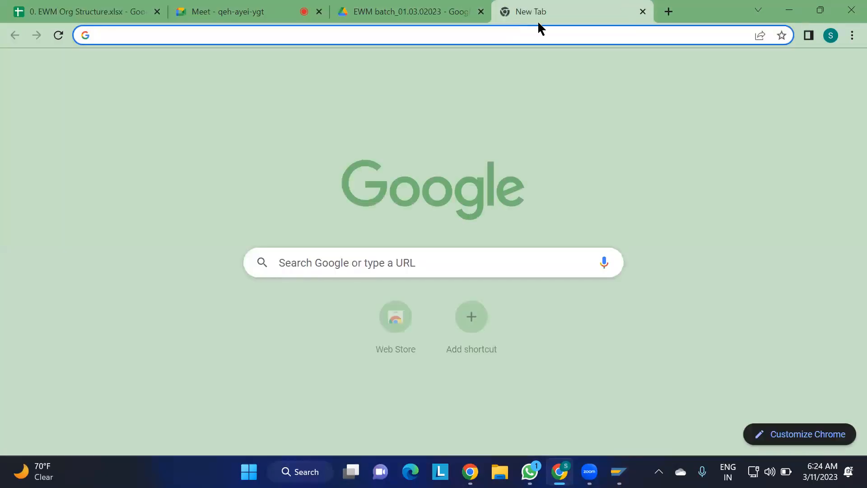
left_click(360, 39)
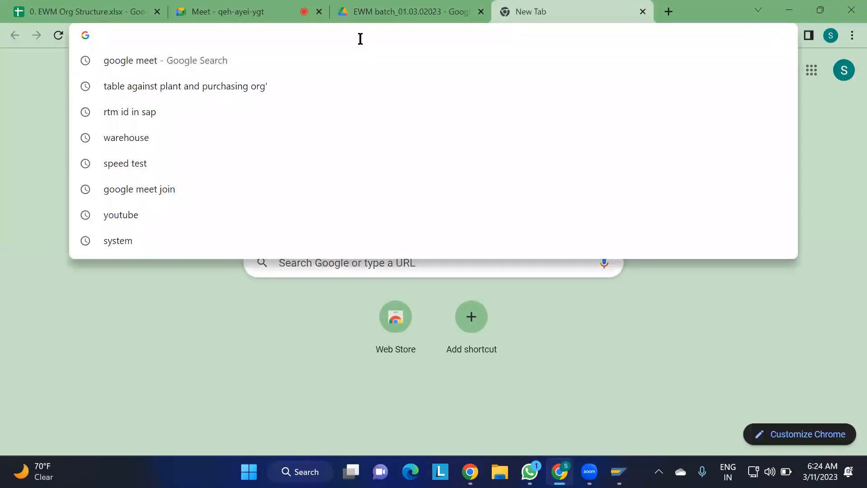
type("MEZE")
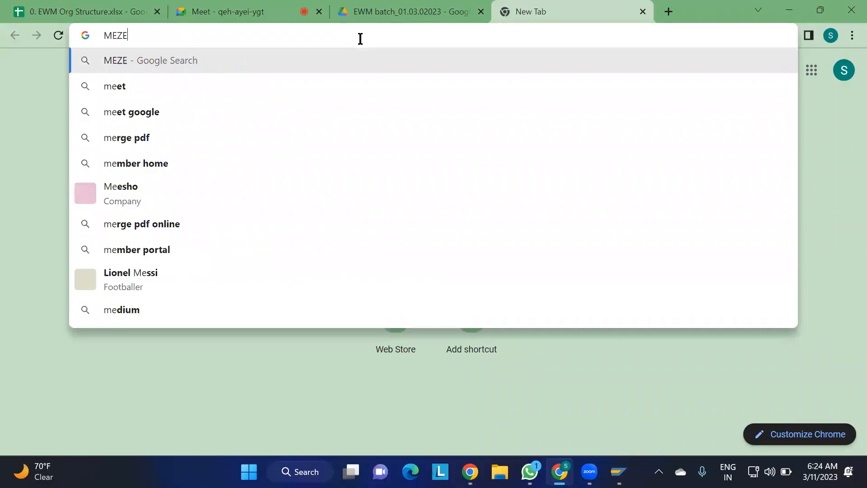
type("NINE FLOOR")
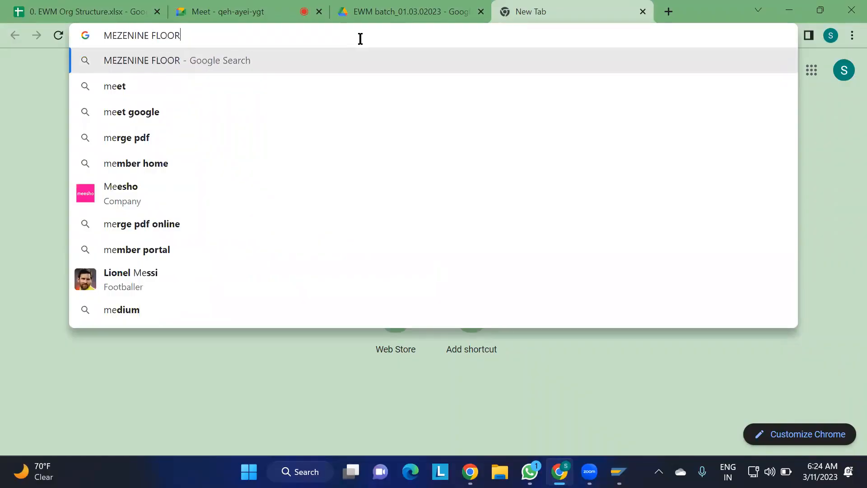
key("Return")
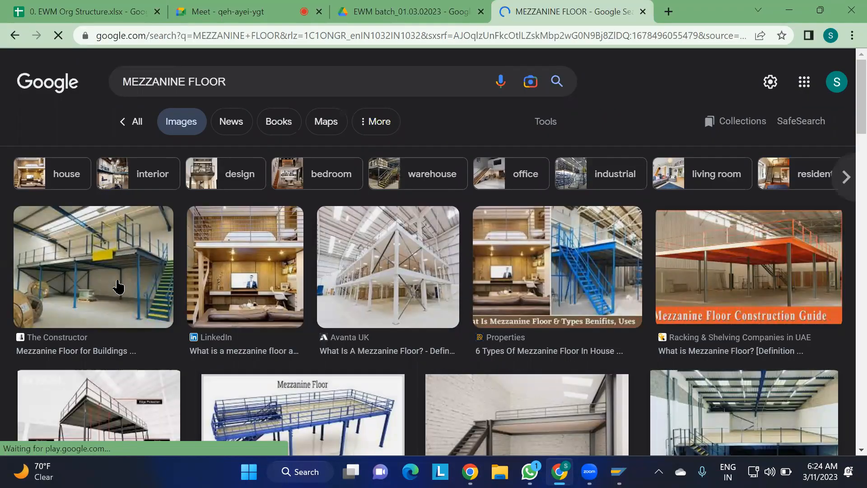
left_click(116, 289)
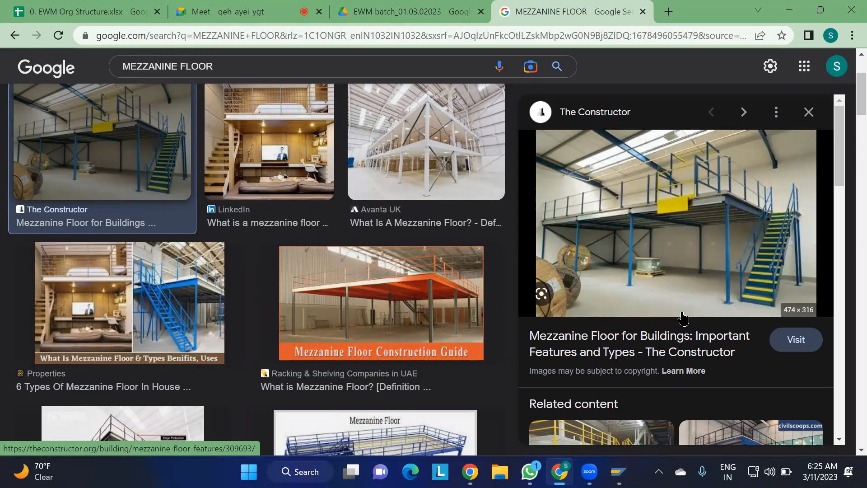
- Switch to the Storage Type Role list in SAP and highlight role A, Identification Point
mouse_move(618, 472)
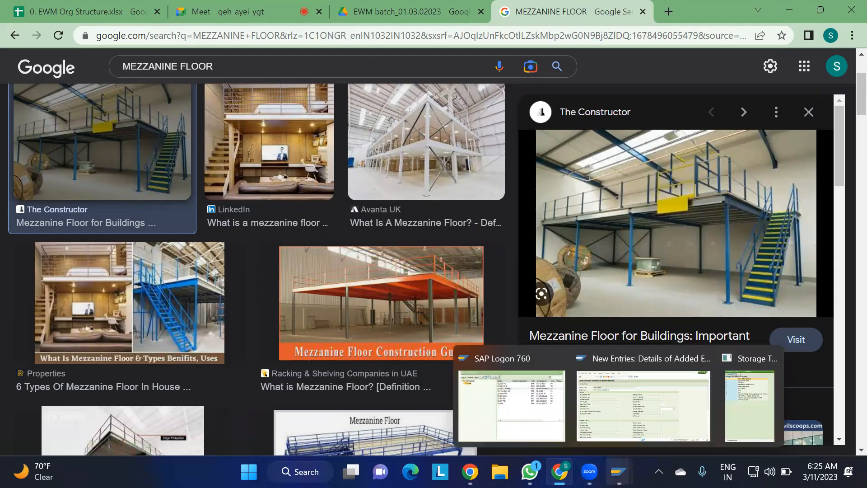
left_click(559, 471)
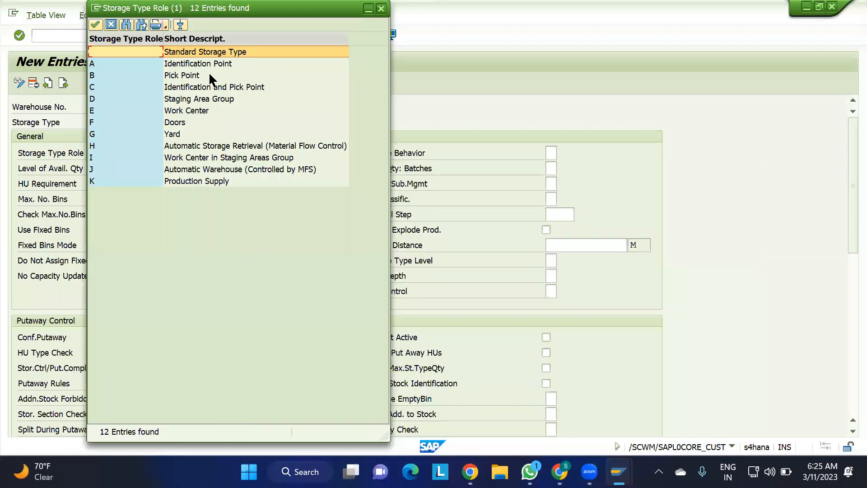
left_click(208, 66)
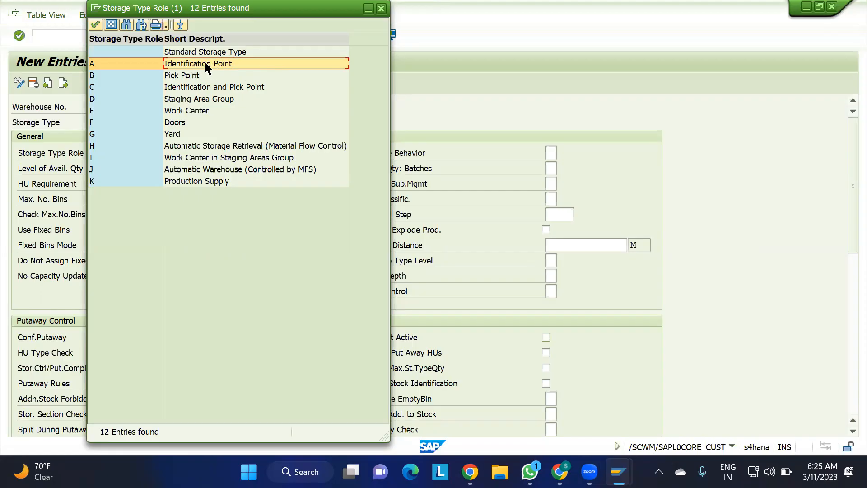
- Return to the EWM Org Structure spreadsheet in Chrome and review the storage type roles above the warehouse layout
left_click(559, 471)
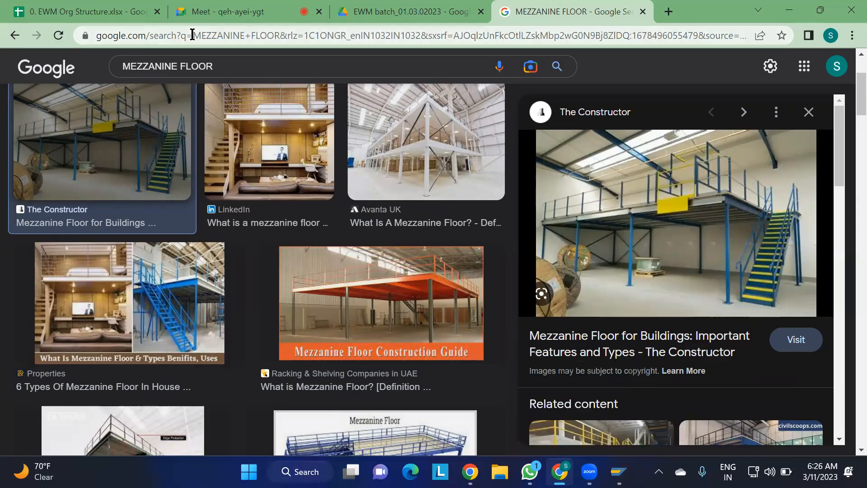
left_click(106, 14)
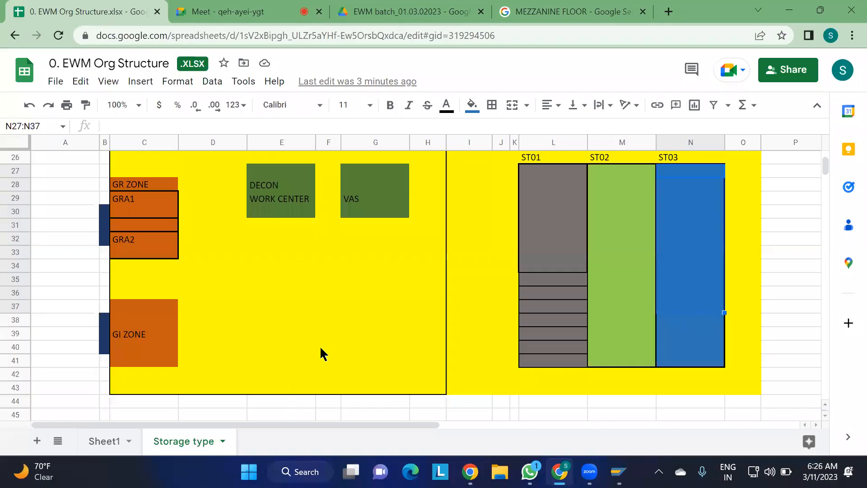
scroll(336, 258, "up", 5)
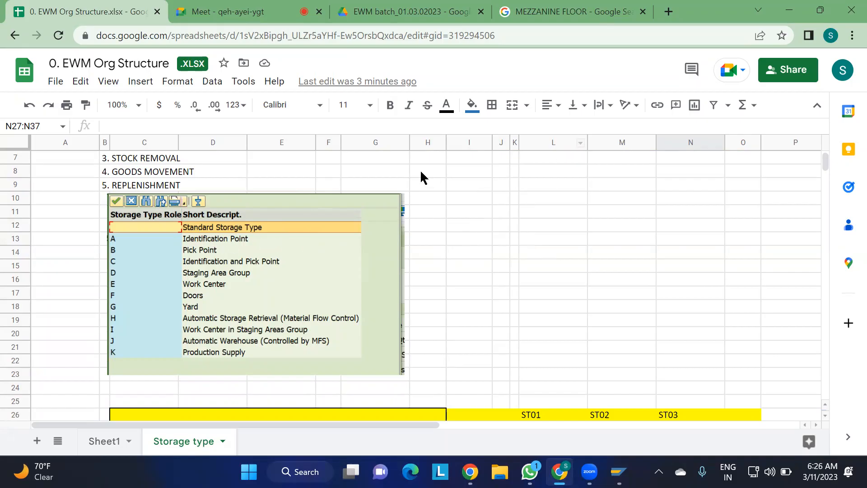
mouse_move(618, 471)
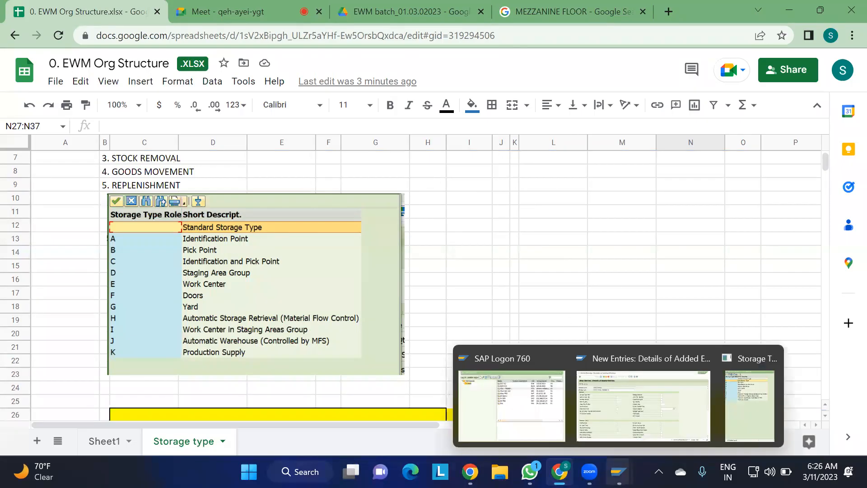
- Search Google for "IDENTIFICATION POINTS IN WAREHOUSE" in a new browser tab
left_click(650, 18)
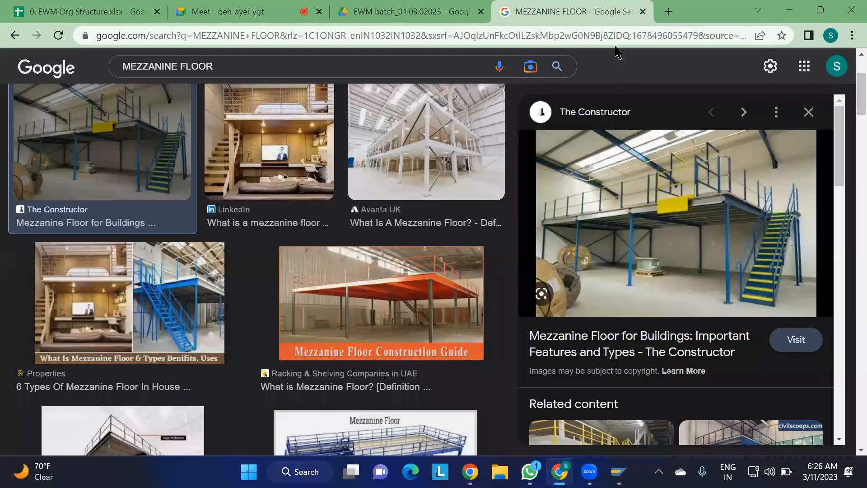
left_click(668, 12)
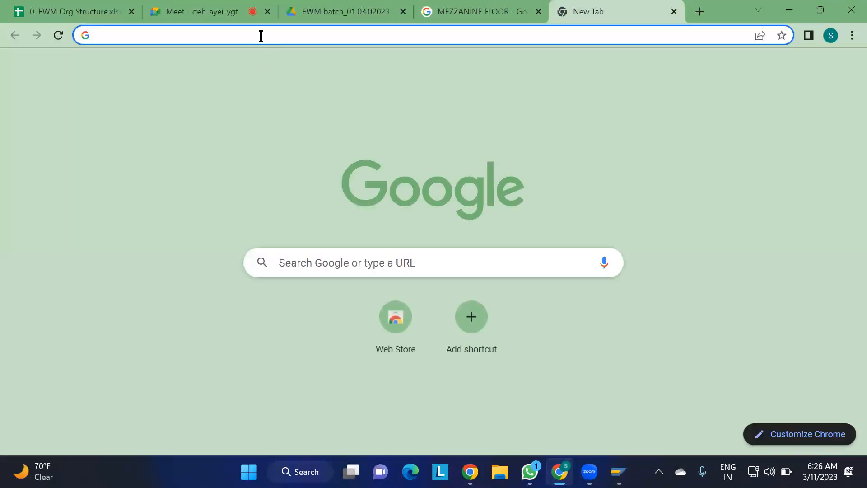
left_click(261, 35)
type("ID")
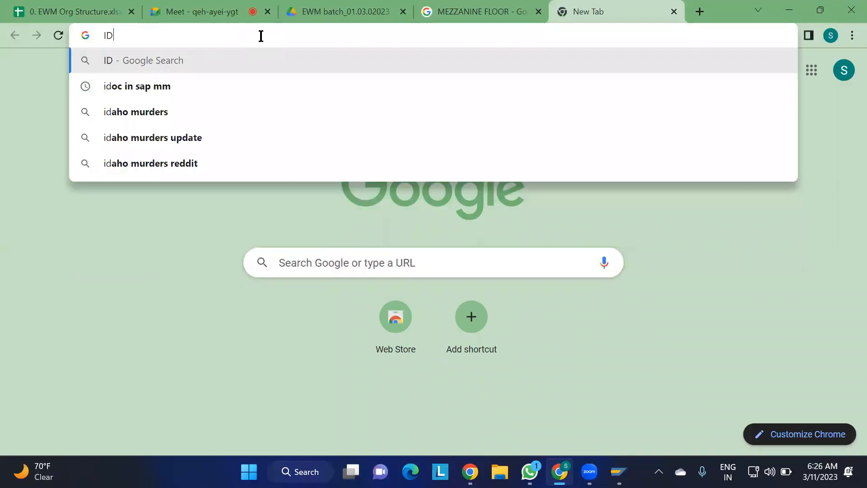
type("ENTIFICA")
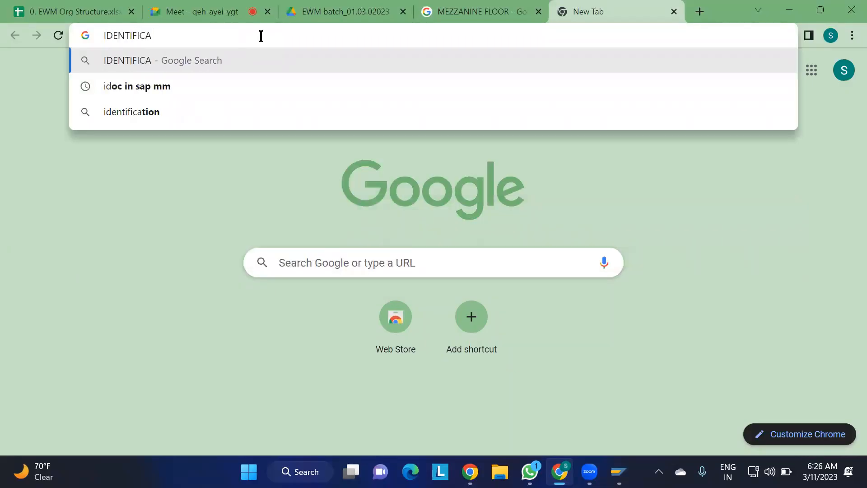
type("TION POI")
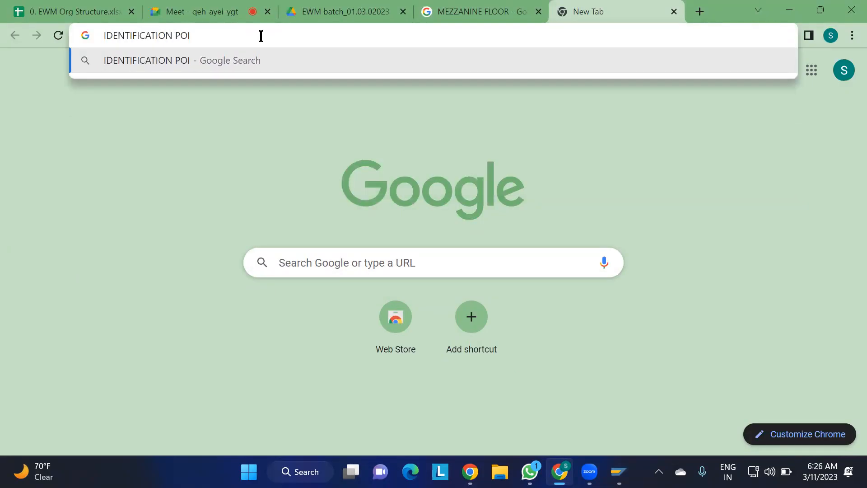
type("NTS IN WAREHOUSE")
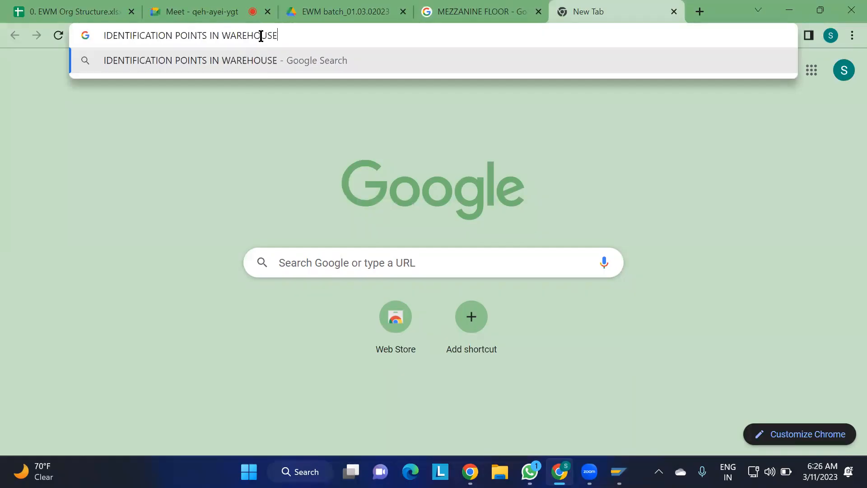
key("Return")
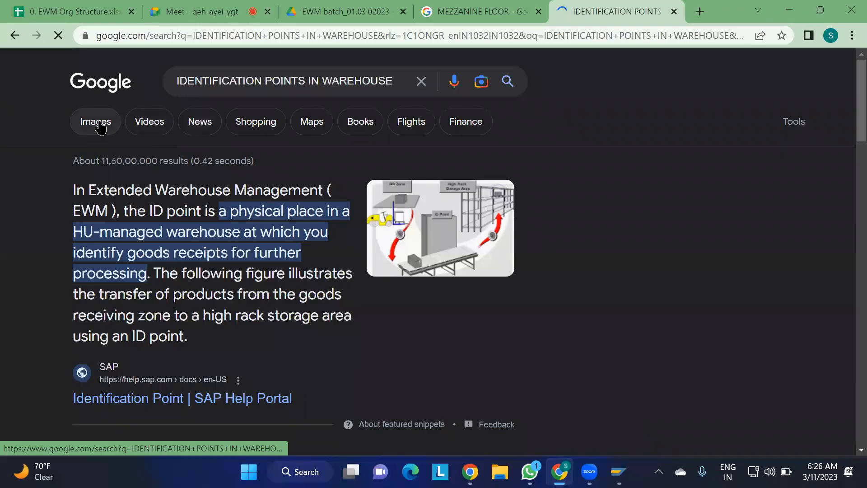
- Show the image results and preview the SAP Help Portal identification point diagram with its related content
left_click(100, 127)
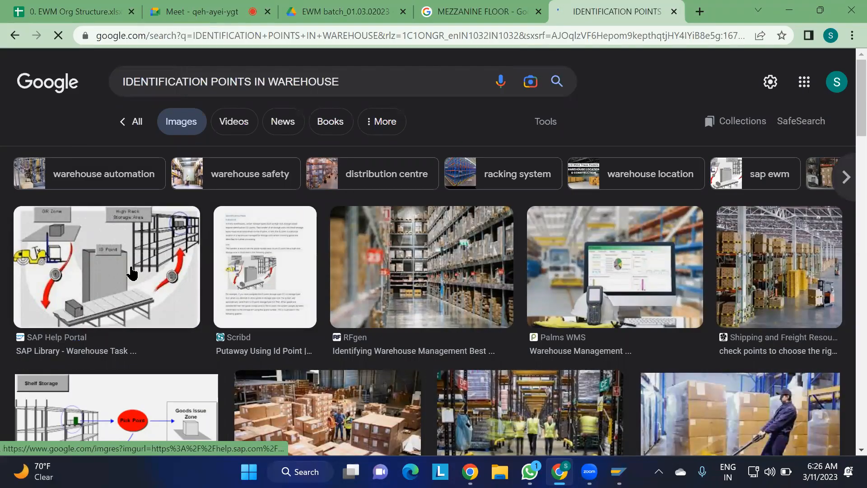
left_click(132, 272)
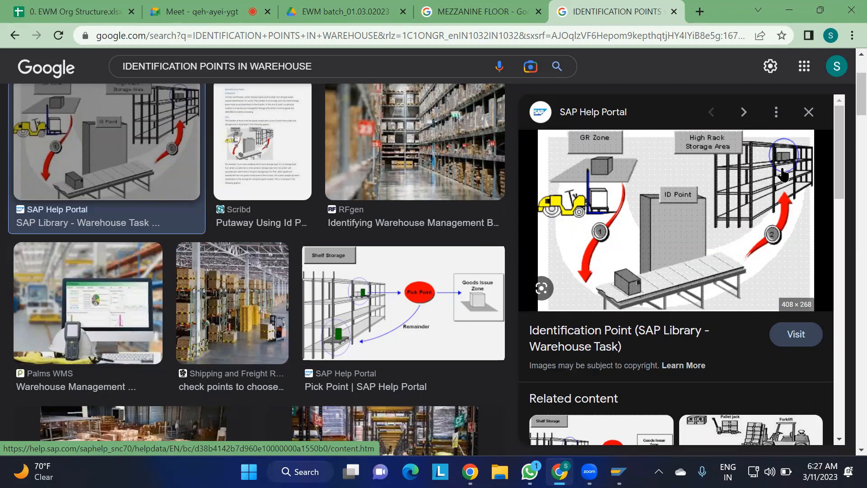
scroll(748, 280, "down", 2)
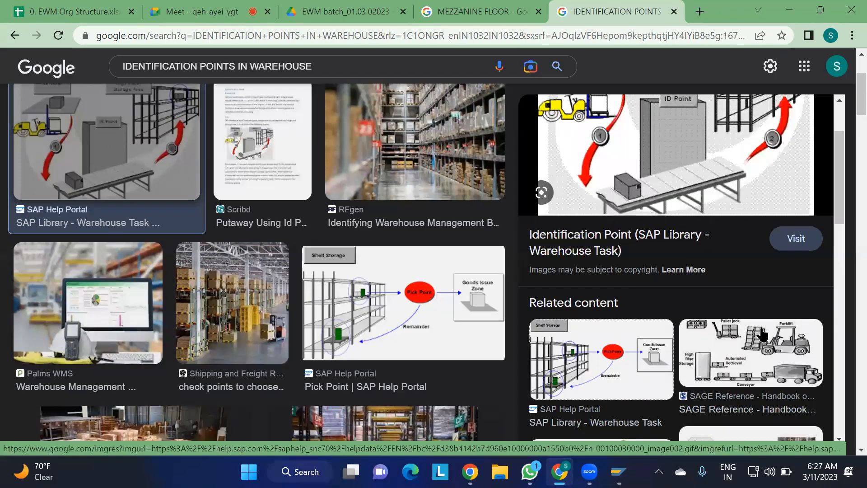
- Review the SAP identification point diagram and the warehouse layout in the Storage type sheet of the EWM Org Structure spreadsheet
scroll(757, 181, "up", 1)
scroll(757, 181, "up", 1)
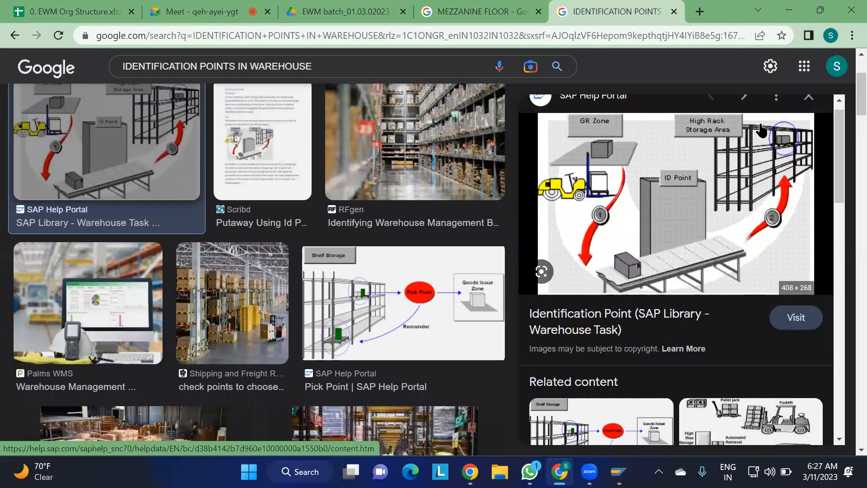
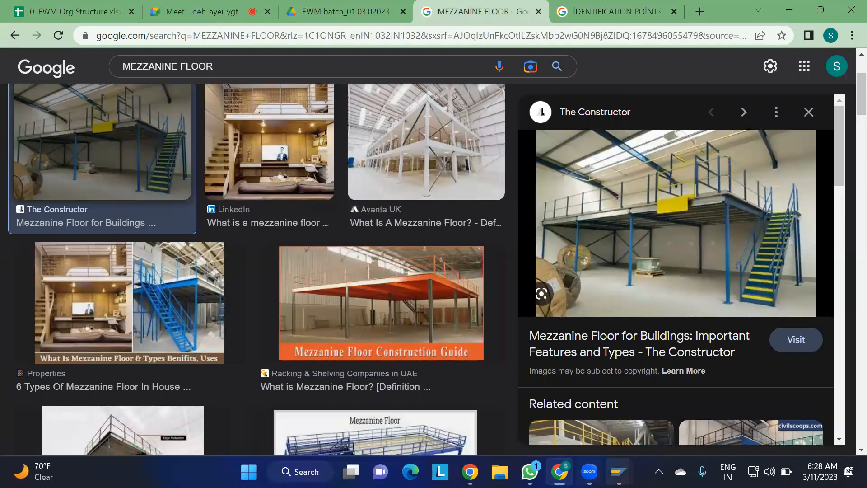
mouse_move(618, 471)
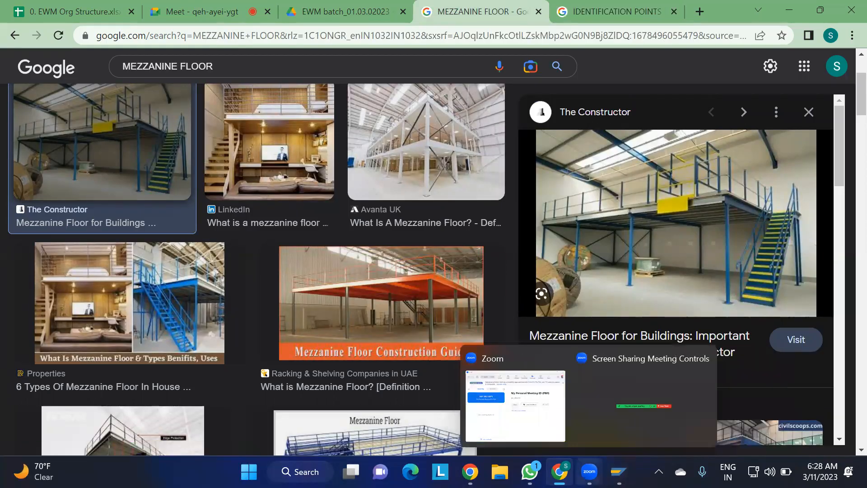
left_click(104, 21)
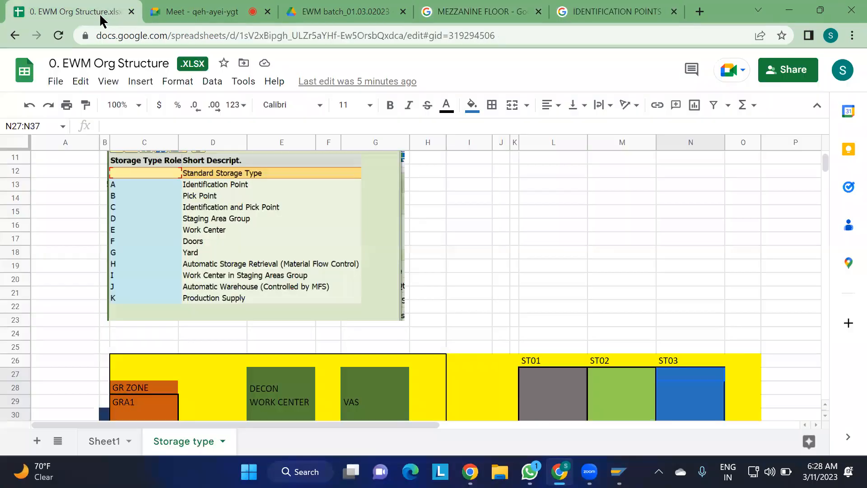
scroll(487, 335, "down", 6)
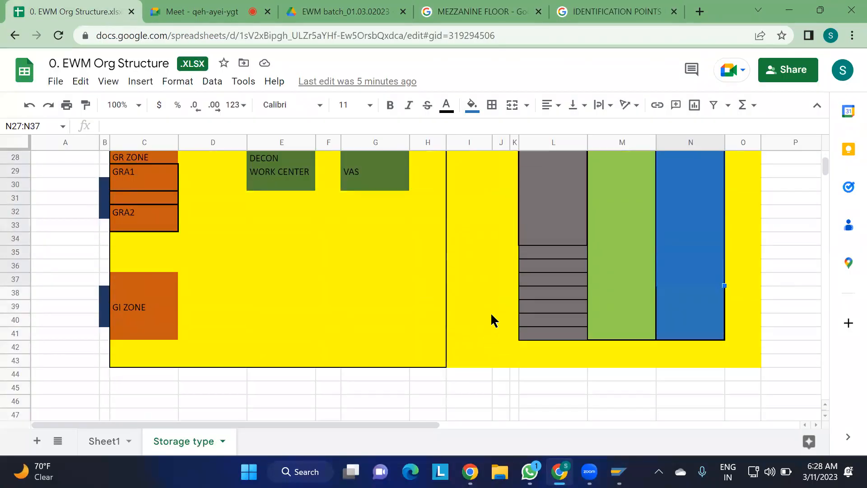
scroll(498, 332, "up", 1)
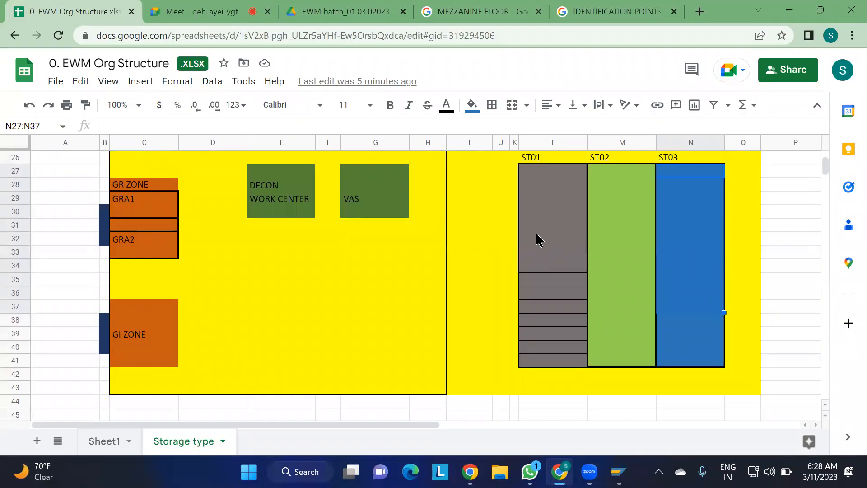
- Check the Google Meet call for a participant's join request and return to the EWM Org Structure spreadsheet
left_click(192, 21)
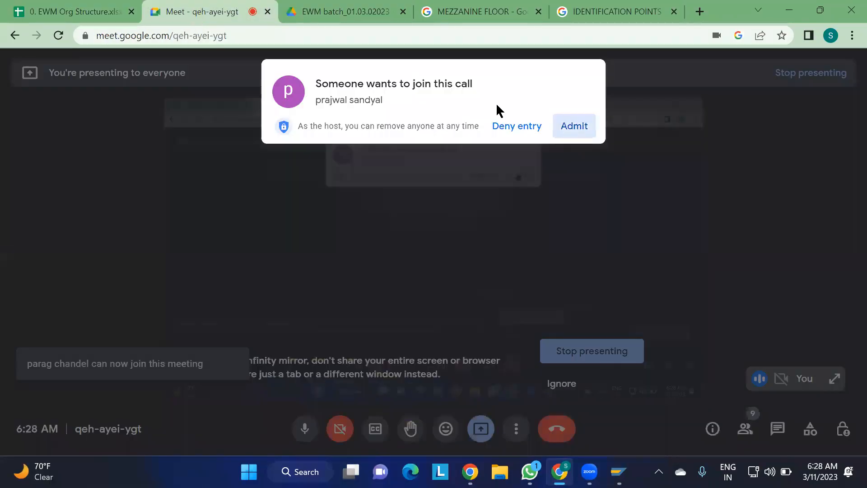
left_click(54, 11)
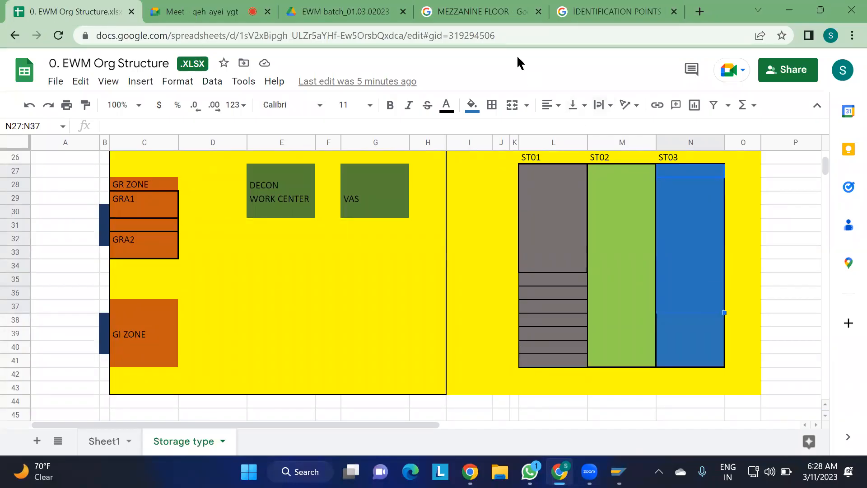
- Examine the mezzanine floor photo, the storage type role list and the warehouse layout in the EWM Org Structure spreadsheet
left_click(514, 17)
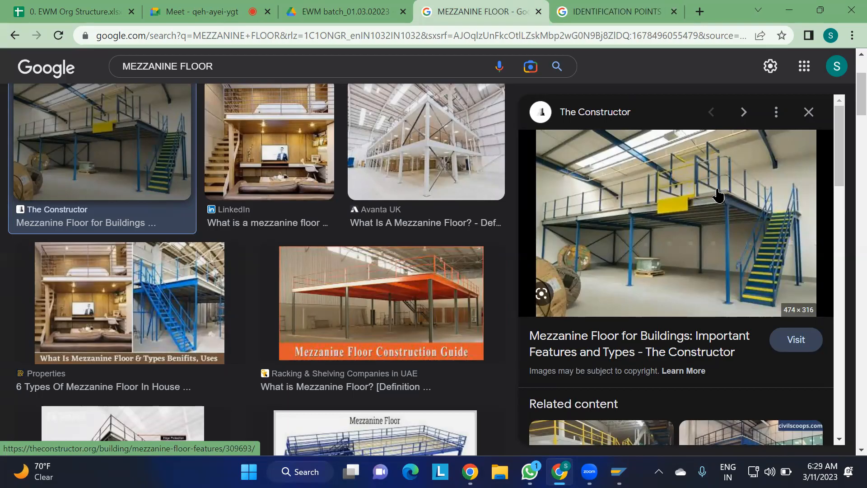
left_click(105, 18)
scroll(363, 300, "up", 7)
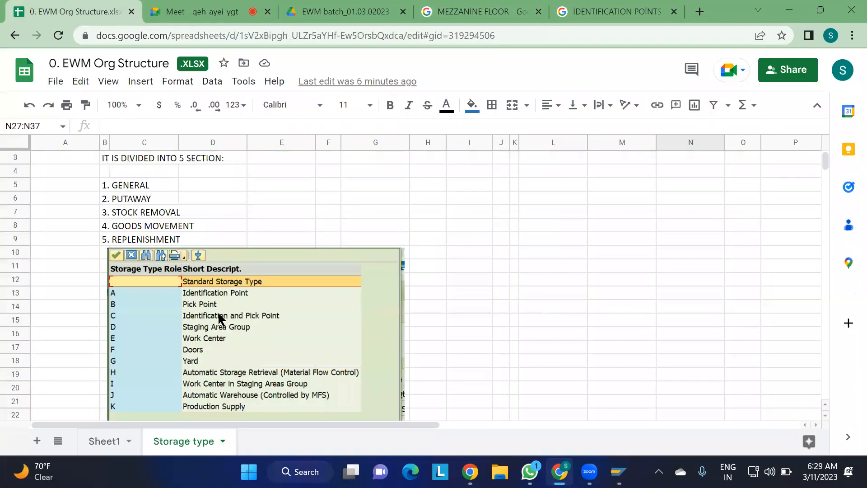
left_click(201, 320)
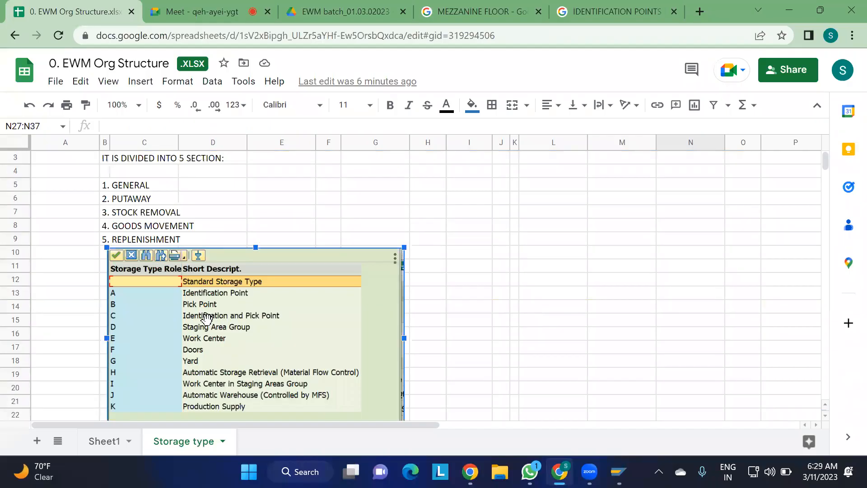
left_click(503, 348)
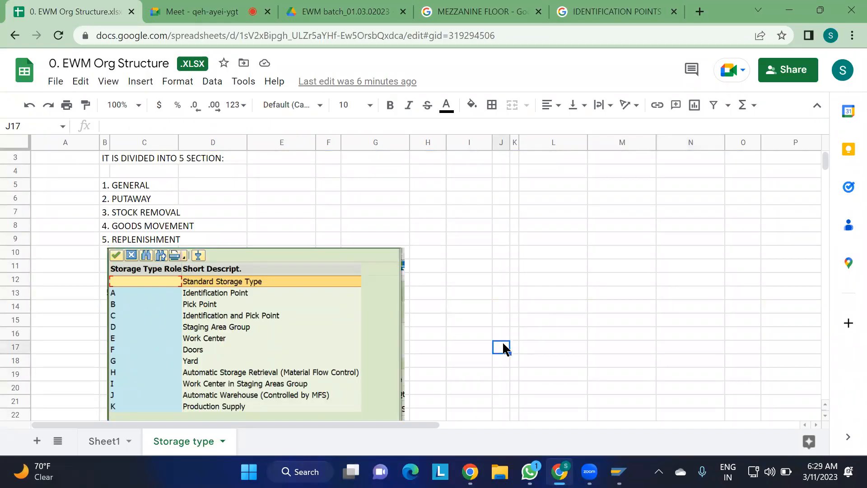
scroll(567, 332, "down", 2)
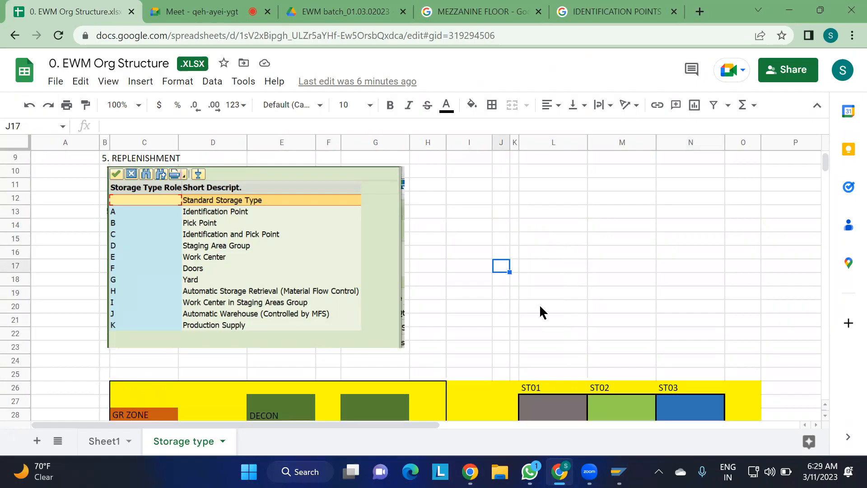
scroll(540, 306, "down", 4)
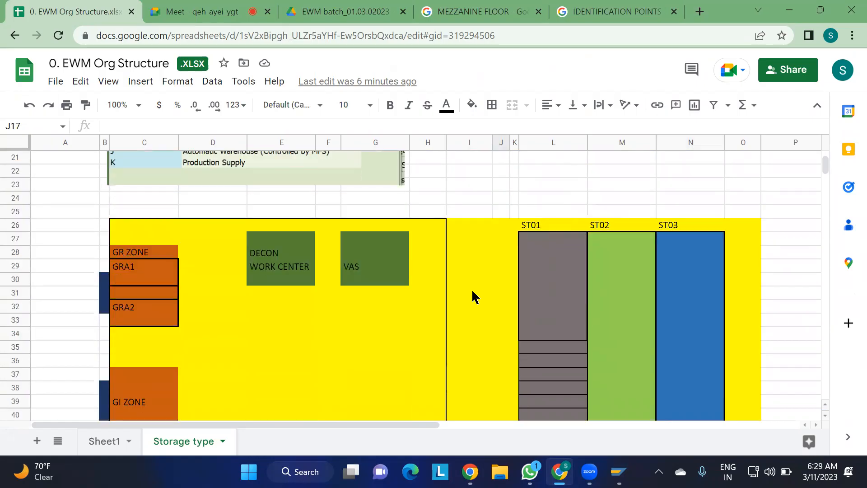
scroll(443, 307, "down", 1)
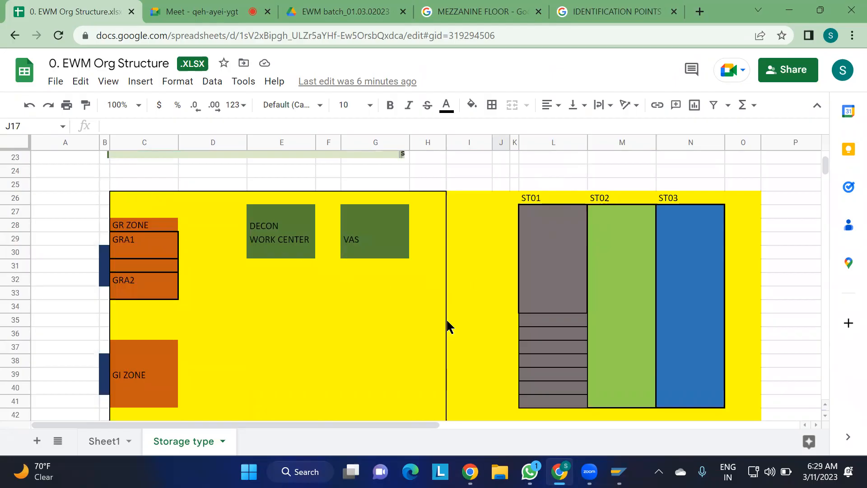
- Fill cells I28:I31 and I36:I40 of the warehouse layout with cyan as two separate blocks
left_click_drag(466, 281, 482, 344)
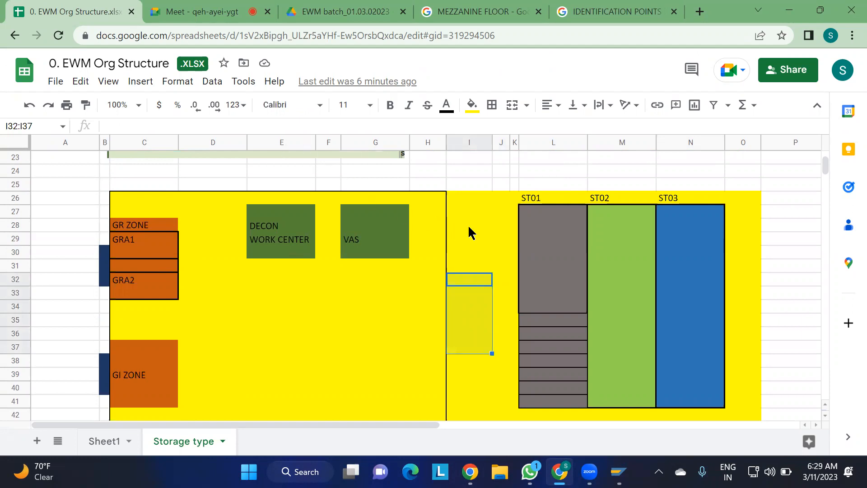
left_click_drag(465, 225, 469, 267)
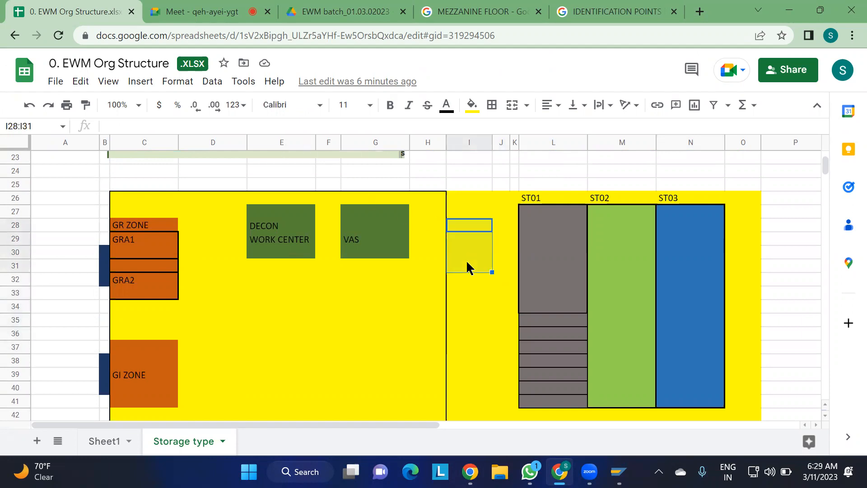
left_click(474, 107)
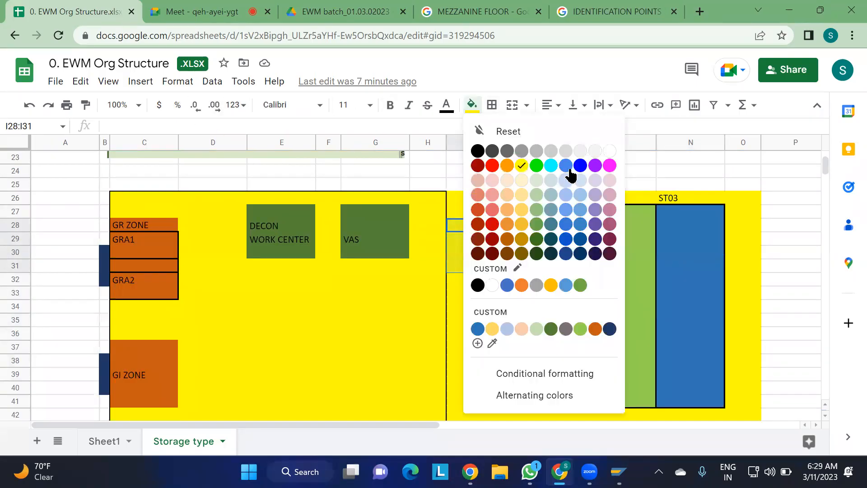
left_click(551, 165)
left_click_drag(468, 333, 465, 388)
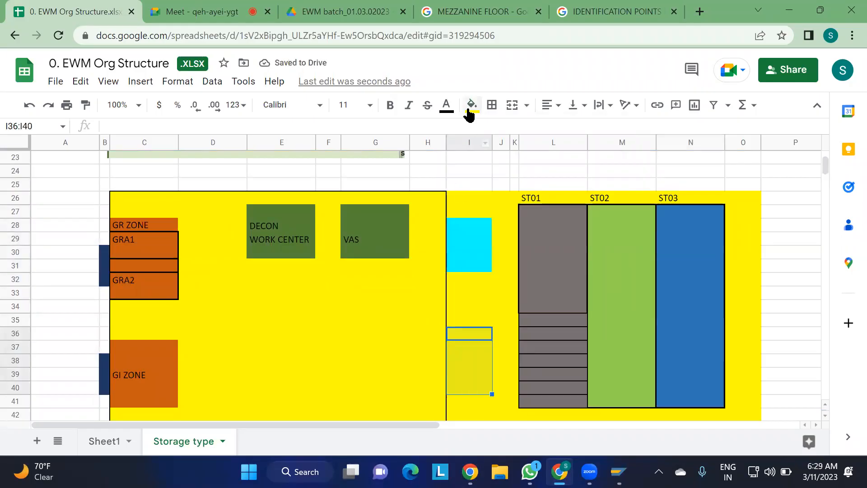
left_click(472, 106)
left_click(551, 166)
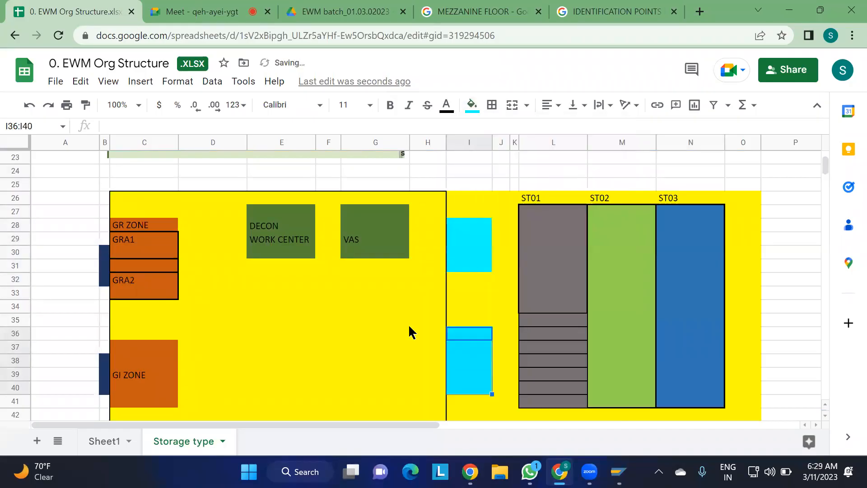
- Recolour cells I28:I40 yellow to remove the two cyan blocks from the layout
left_click(373, 349)
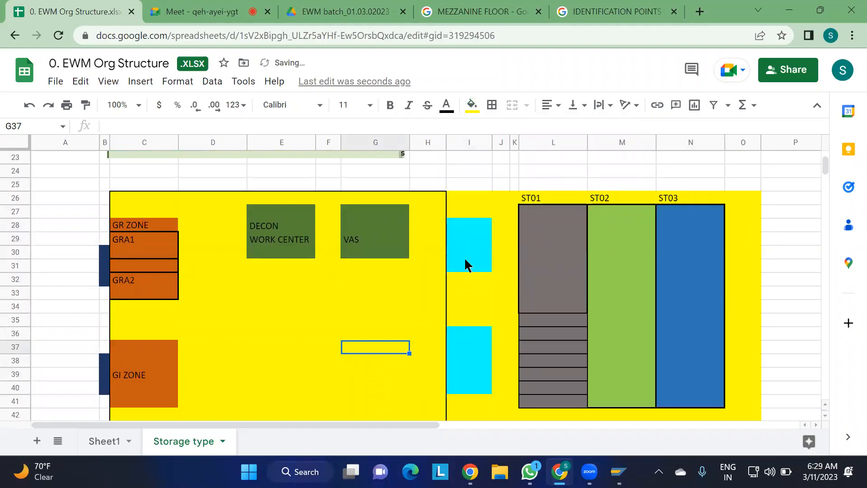
left_click_drag(470, 228, 470, 394)
left_click(472, 104)
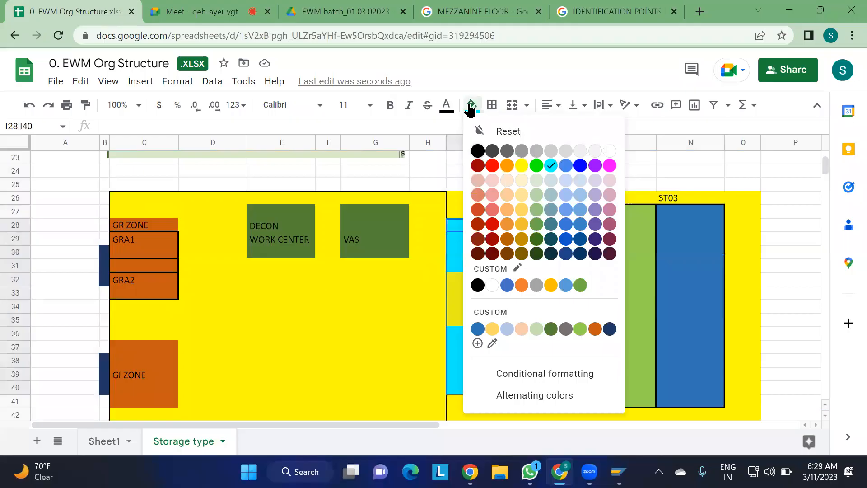
left_click(522, 165)
- Fill cells I32:I37, between the work area and the storage types, with cyan as a single block
left_click_drag(460, 282, 464, 350)
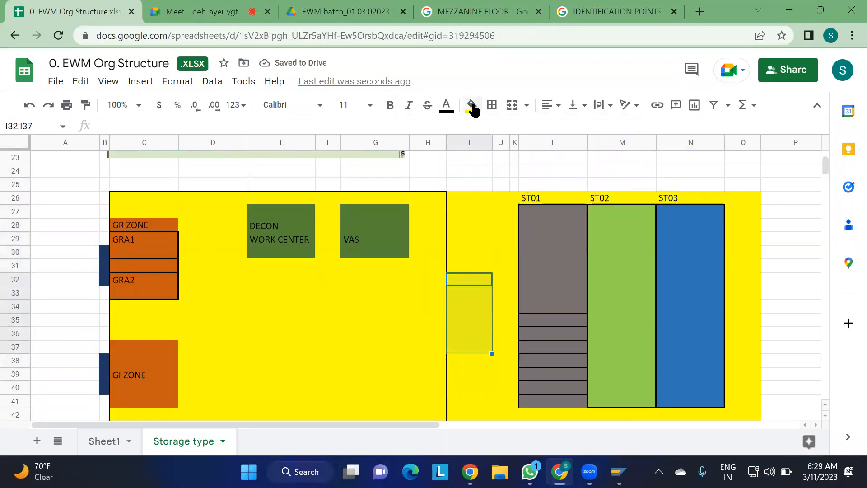
left_click(472, 105)
left_click(551, 166)
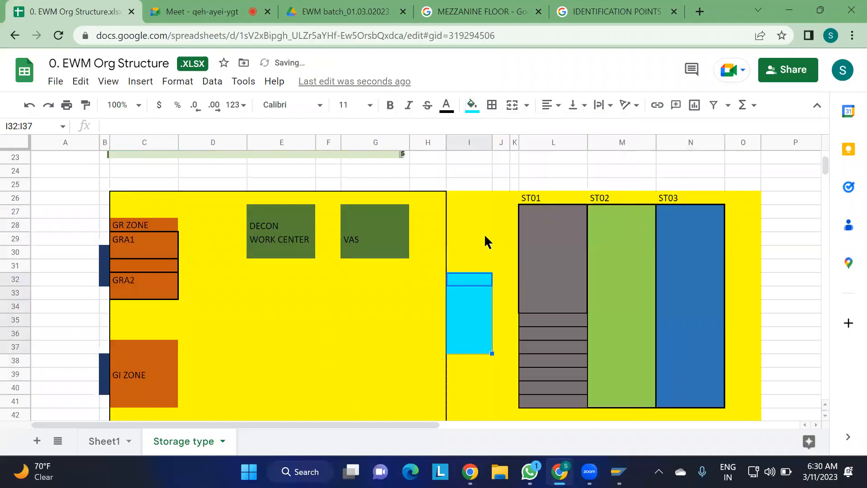
left_click(399, 321)
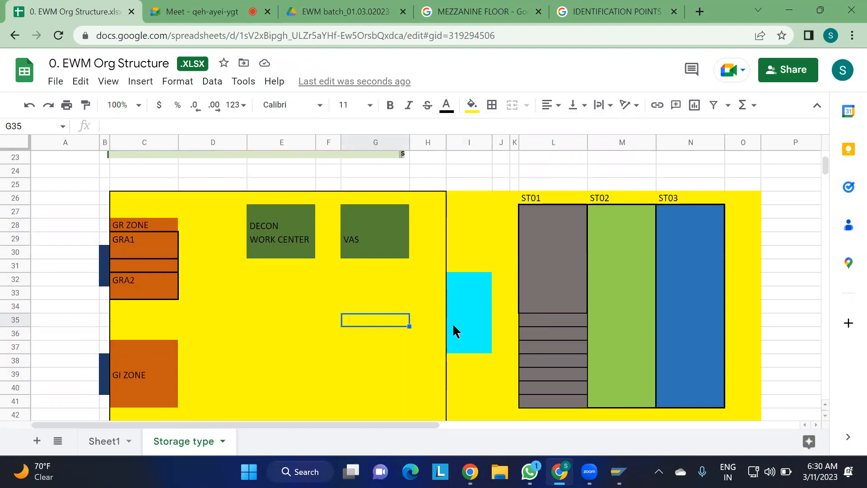
- Split the cyan block in two by adding outer borders around I35:I37 and around I32:I34
left_click_drag(458, 322, 478, 351)
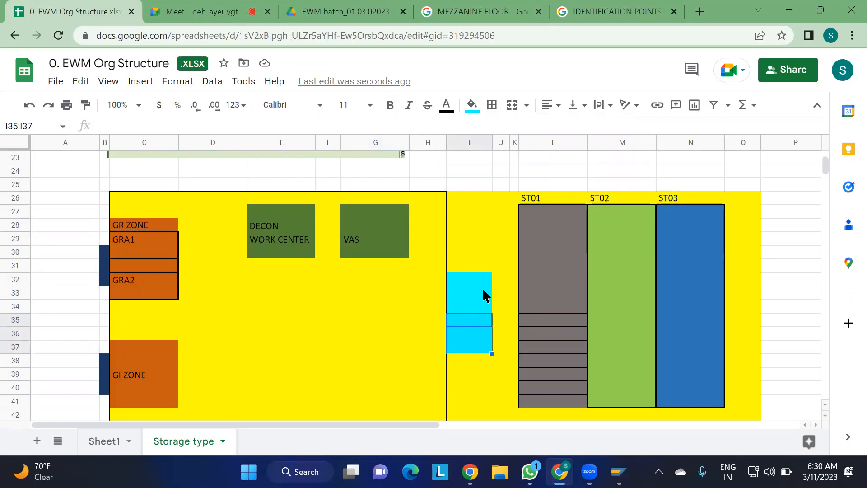
left_click(491, 105)
left_click(571, 133)
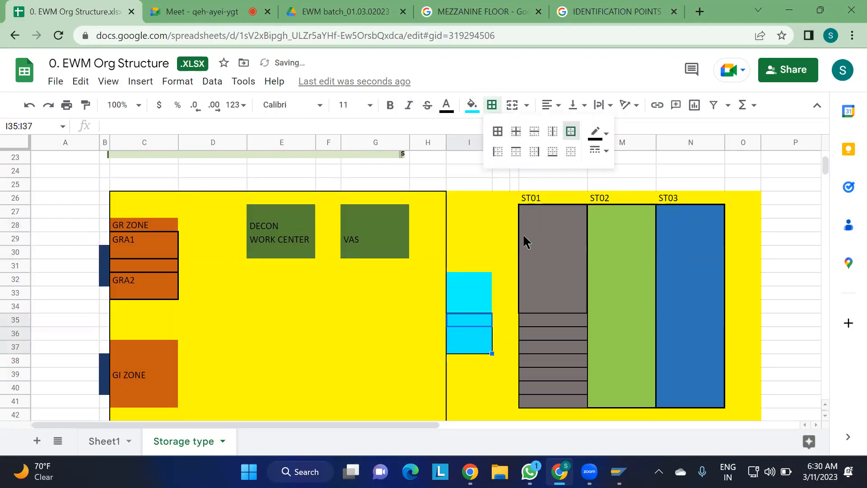
left_click_drag(457, 283, 471, 308)
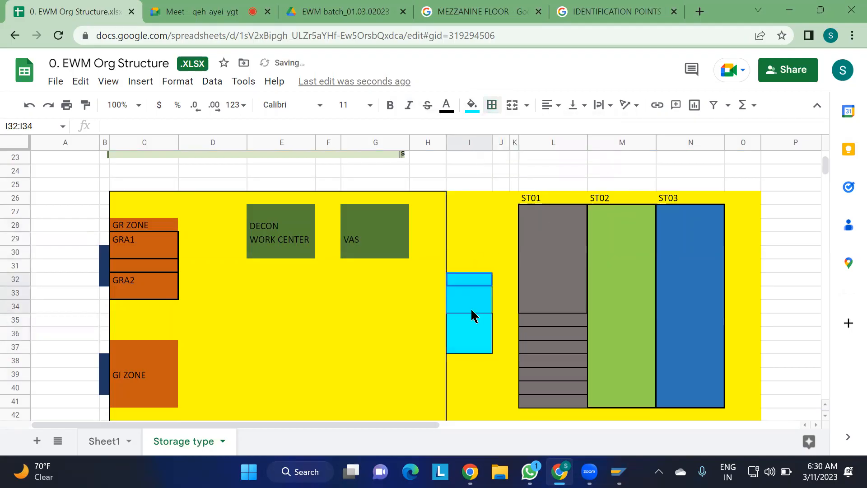
left_click(492, 106)
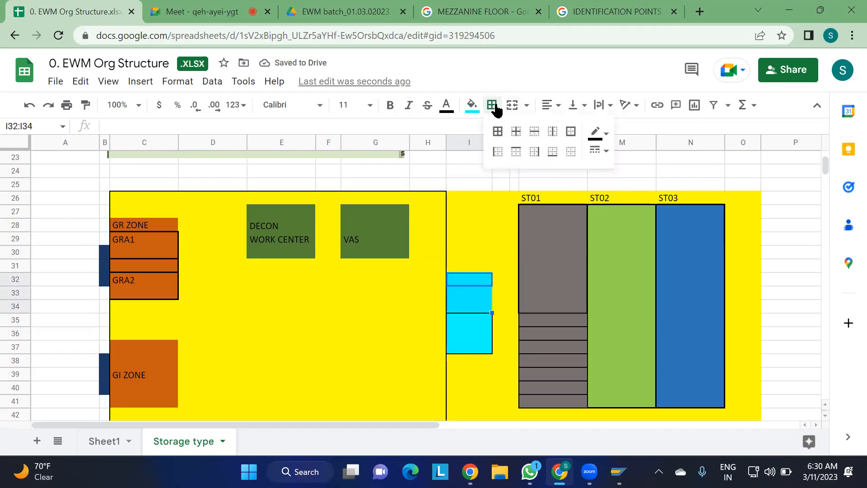
left_click(469, 239)
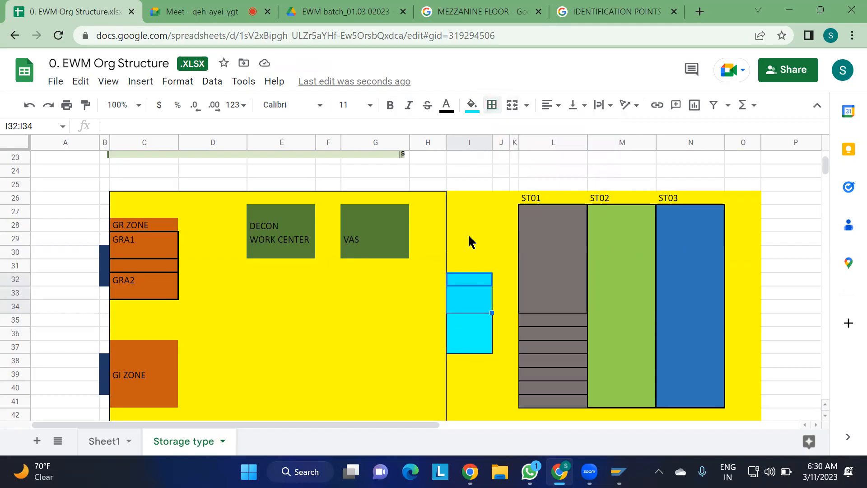
left_click_drag(459, 282, 457, 312)
left_click(492, 107)
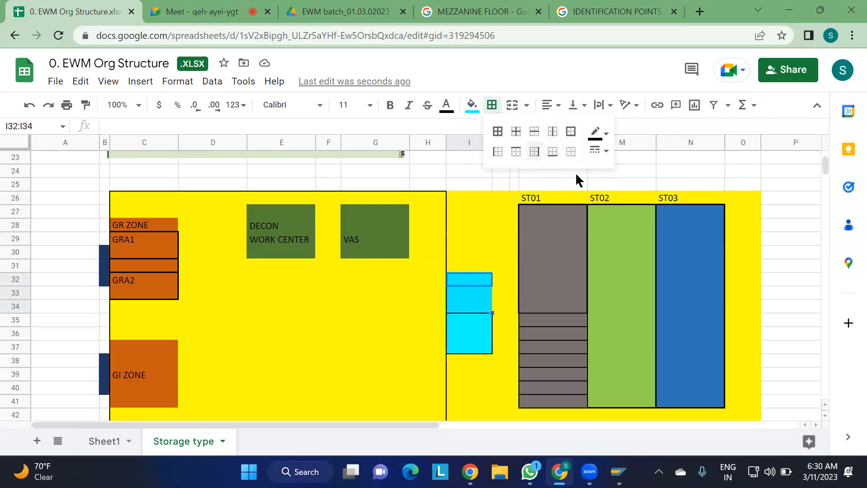
left_click(571, 135)
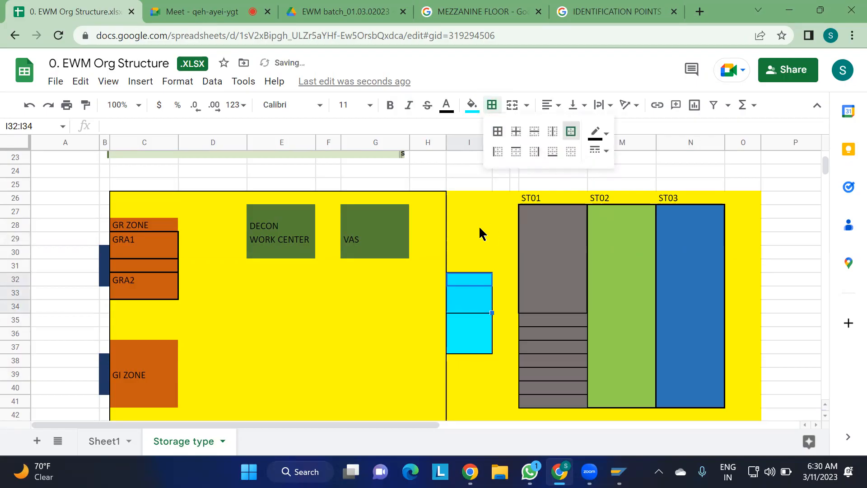
left_click(479, 227)
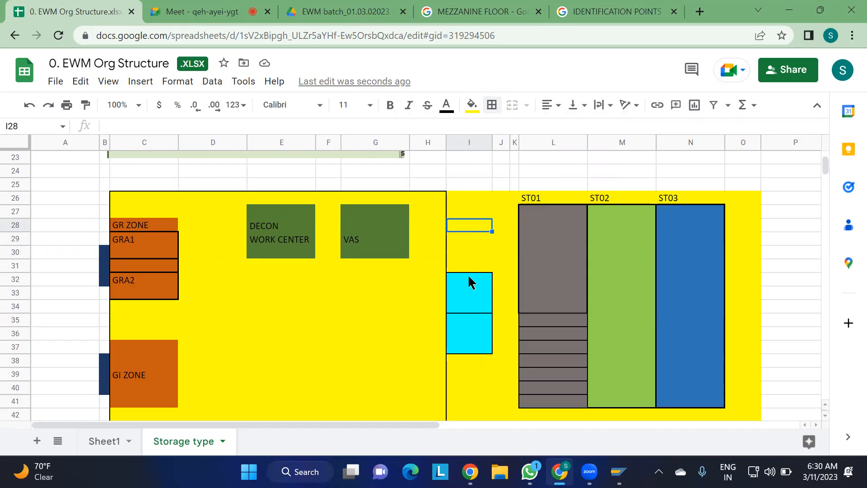
- Highlight the whole cyan block I32:I37 and look at the storage type role list above the layout
left_click_drag(467, 283, 462, 353)
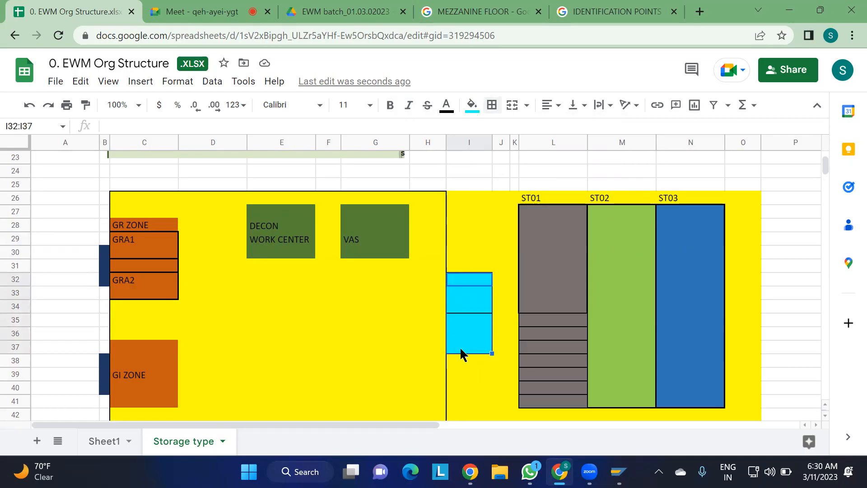
scroll(443, 208, "up", 5)
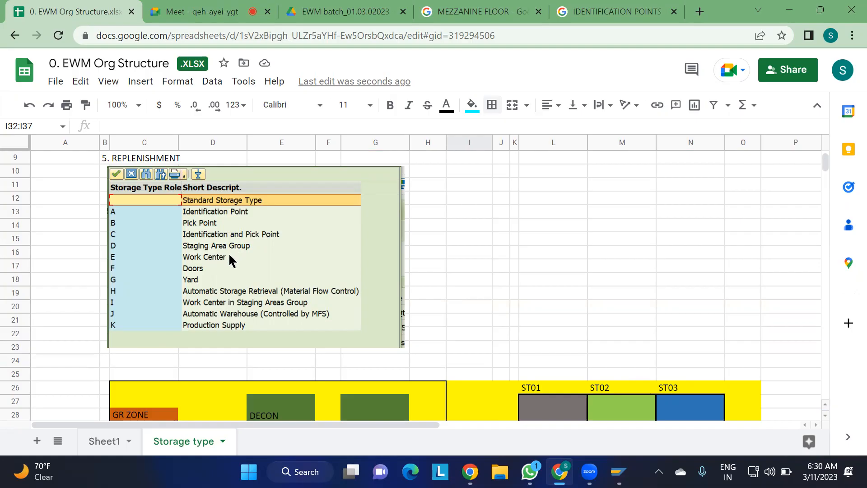
- Compare the warehouse layout and its cyan block with the storage type role list above it
scroll(479, 285, "down", 4)
scroll(480, 292, "down", 1)
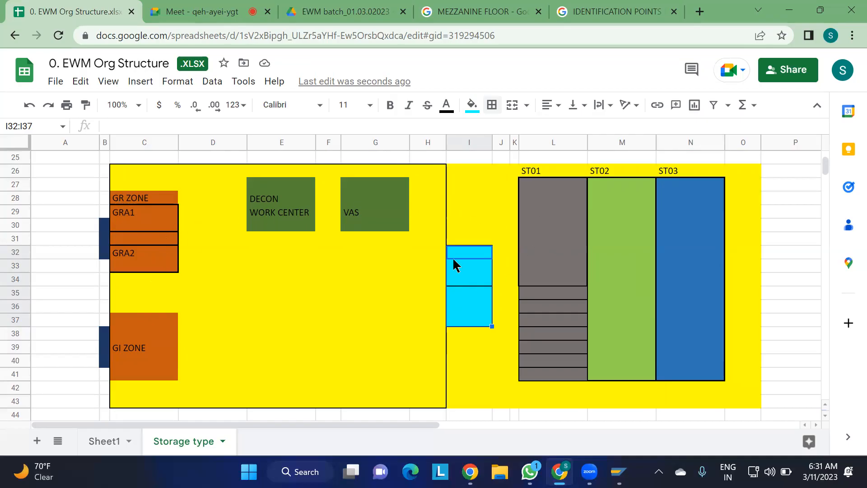
left_click(398, 310)
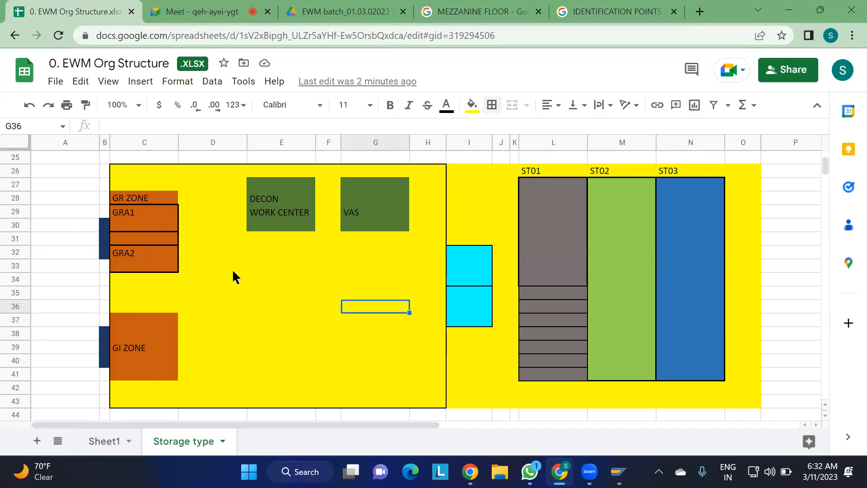
scroll(234, 276, "up", 4)
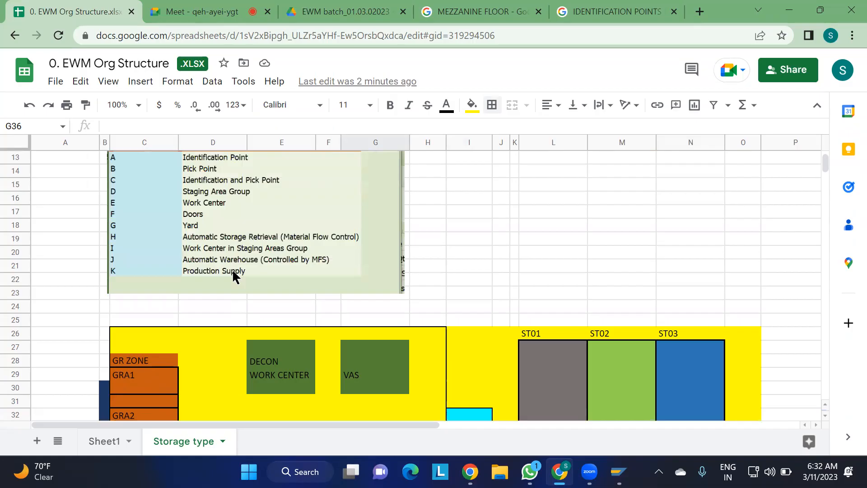
scroll(233, 276, "up", 1)
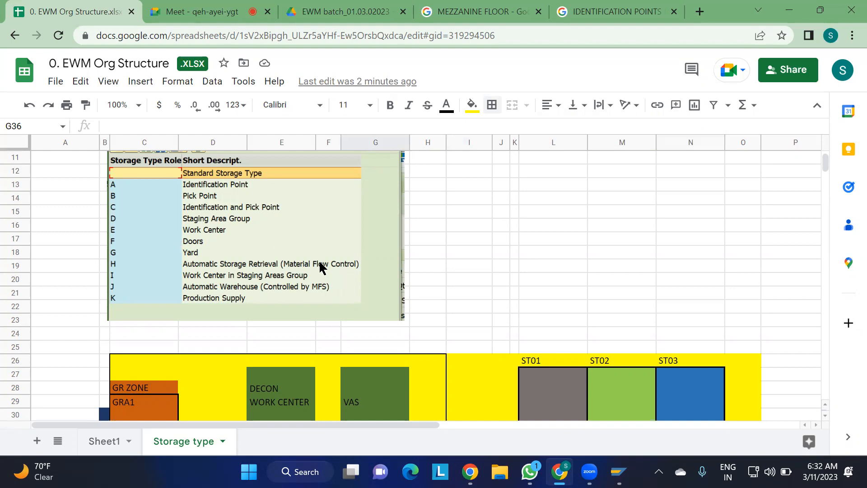
scroll(459, 272, "down", 3)
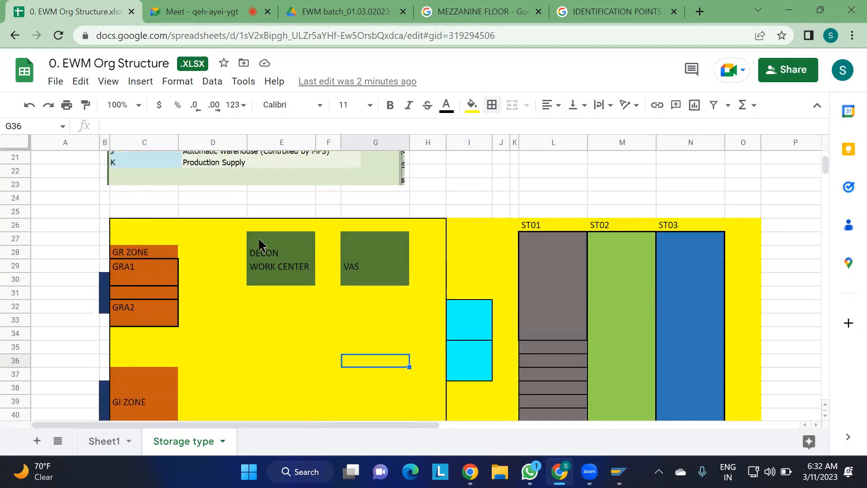
- Highlight the DECON work center block E27:E30 and the VAS block in the layout to point them out
left_click_drag(265, 241, 297, 289)
left_click_drag(372, 224, 371, 283)
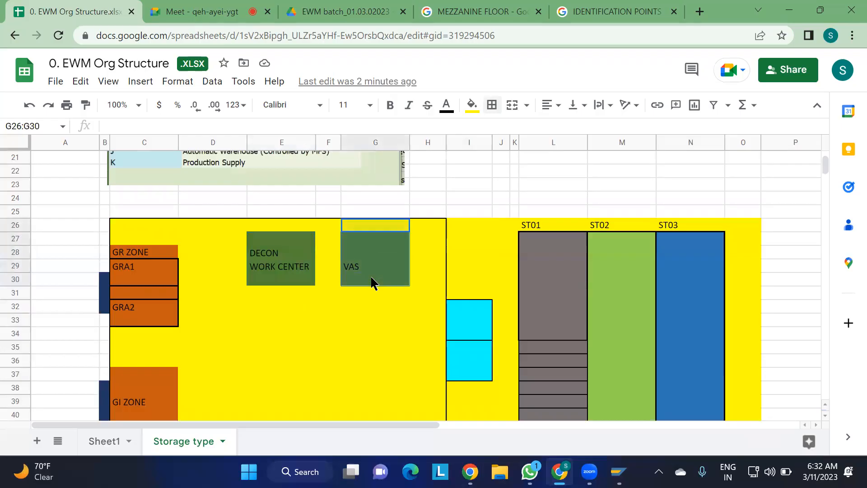
left_click(314, 319)
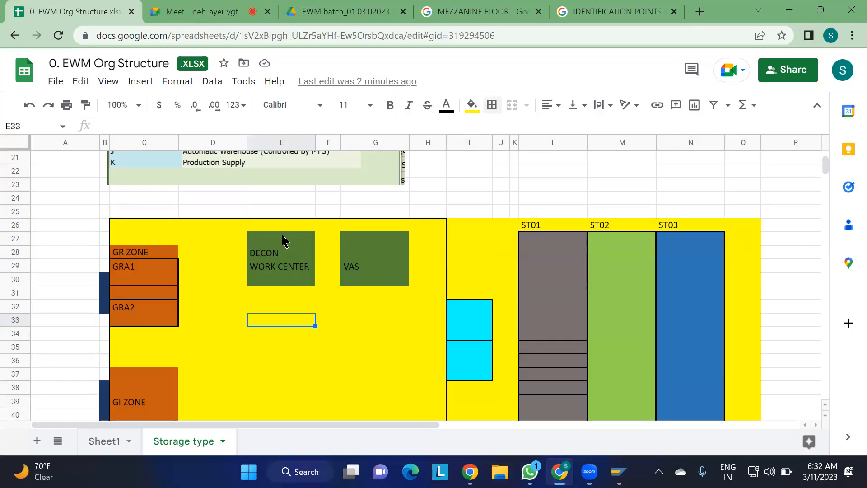
left_click_drag(280, 240, 281, 285)
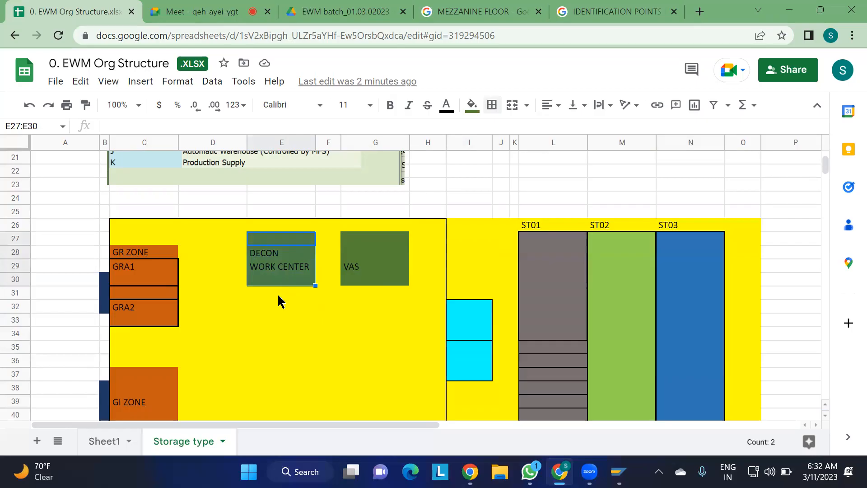
left_click(280, 294)
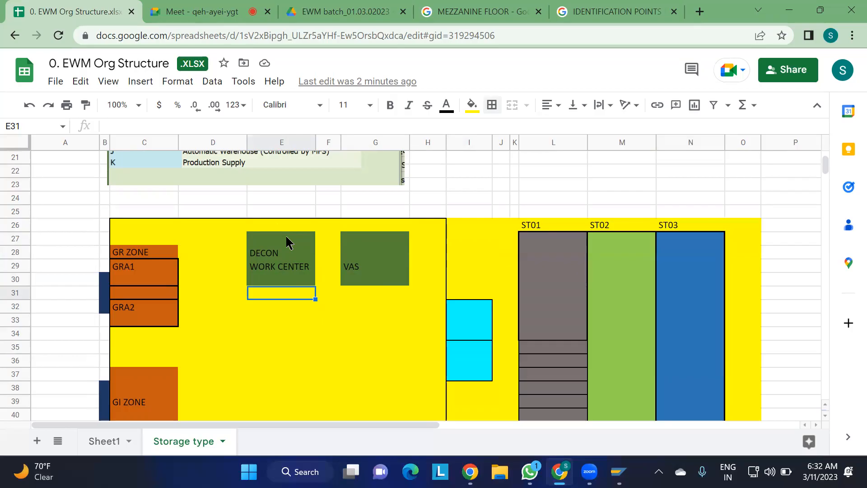
- Switch to the Google Images search and look up WORKCENTERS IN WAREHOUSE
left_click(602, 14)
scroll(368, 127, "up", 3)
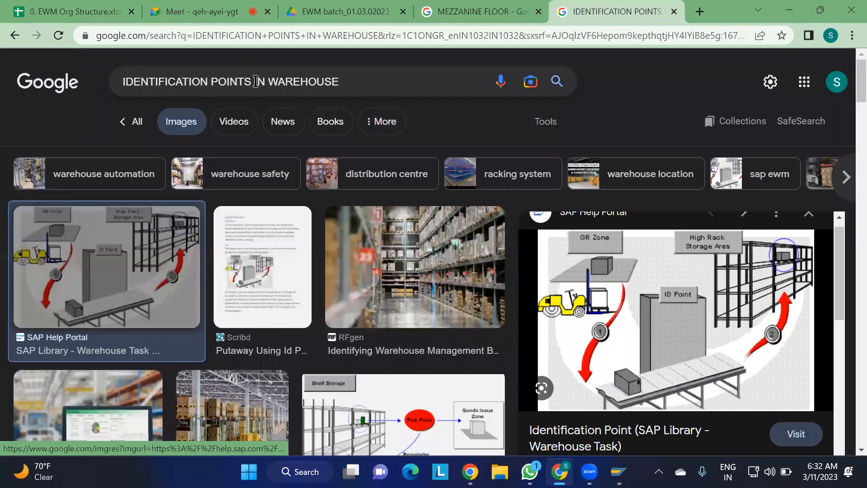
left_click_drag(251, 81, 44, 95)
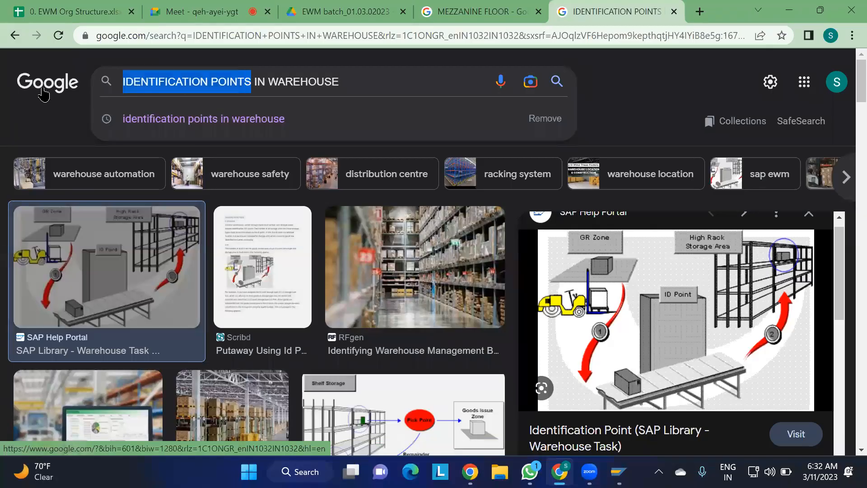
type("WORKCENTERS")
key("Return")
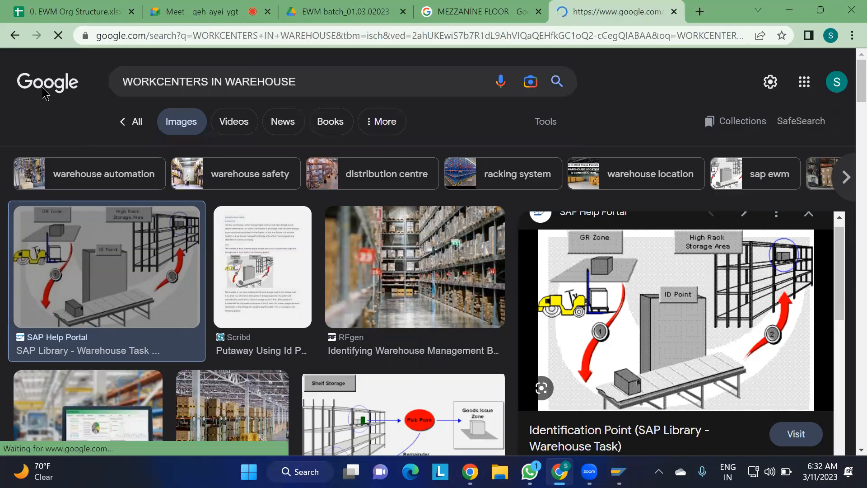
- Browse the work center image results and enlarge the Alamy photo of people packing at the Amazon Logistics Center
scroll(320, 307, "down", 1)
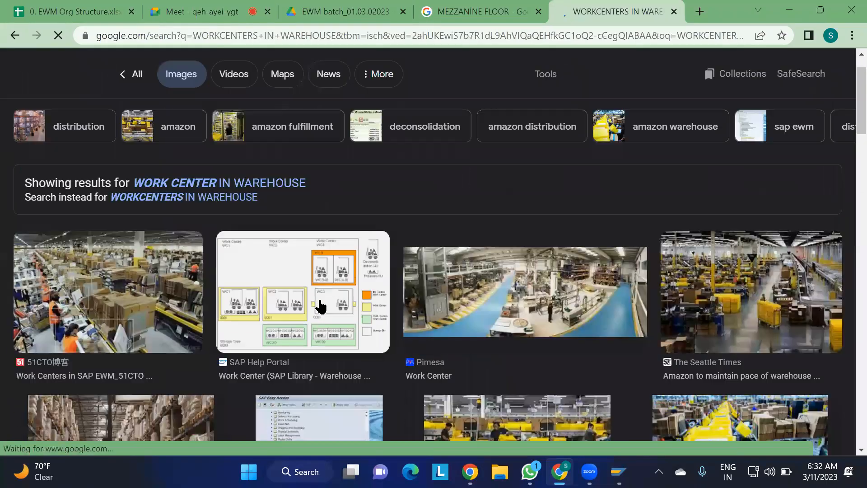
scroll(406, 300, "down", 2)
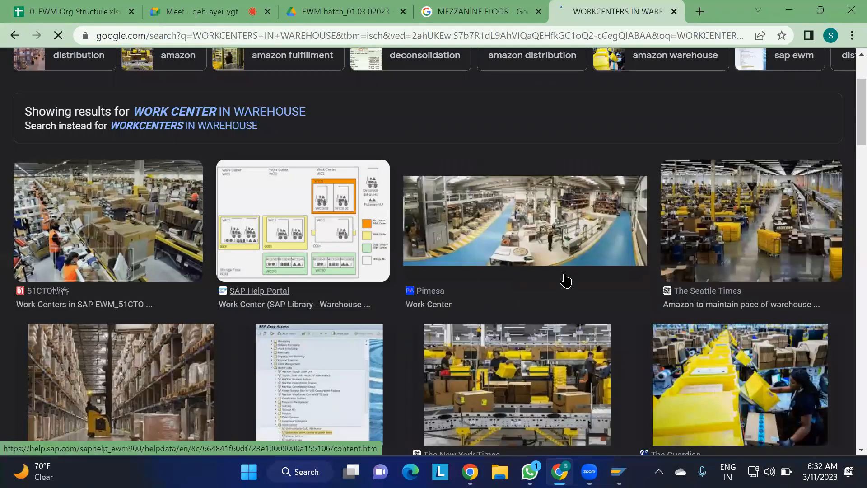
scroll(568, 280, "down", 2)
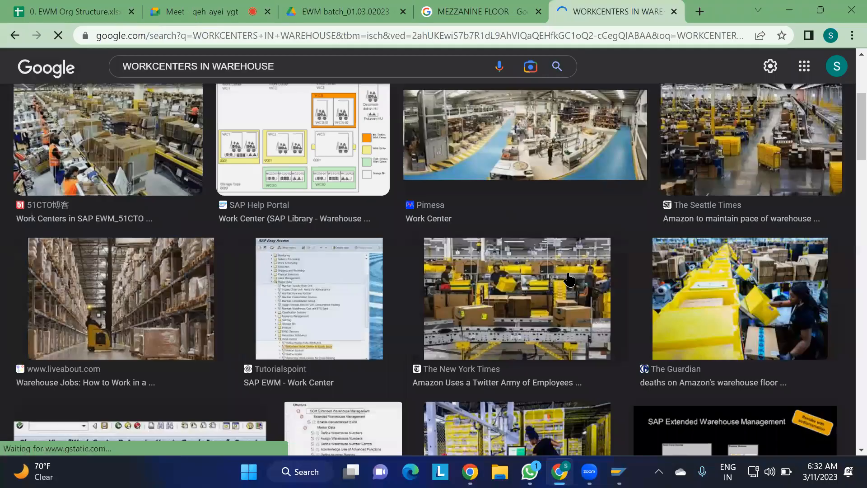
scroll(569, 280, "down", 1)
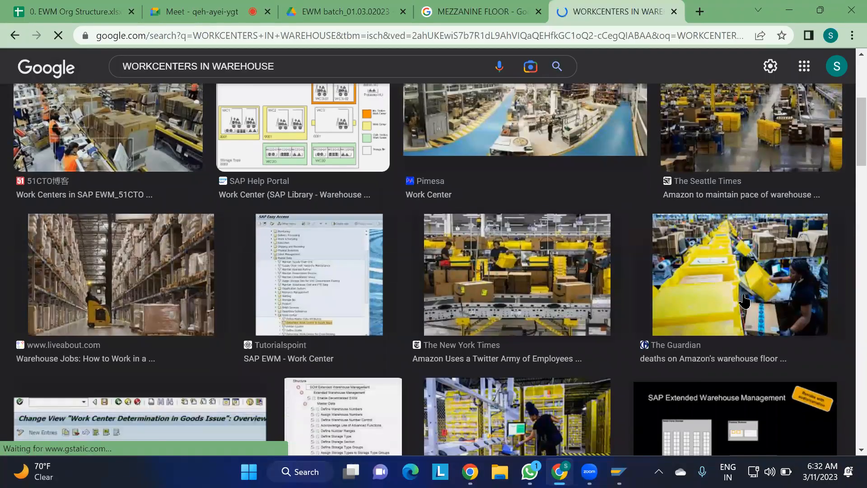
scroll(744, 301, "down", 3)
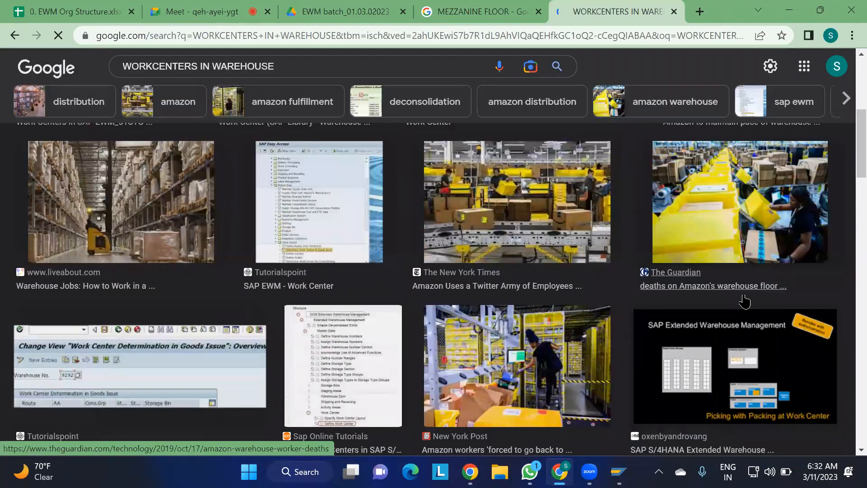
scroll(744, 300, "down", 4)
scroll(744, 301, "down", 1)
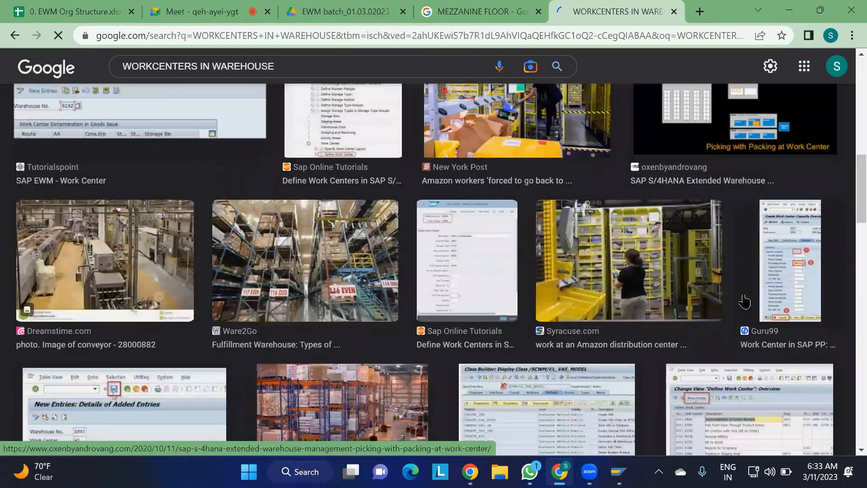
scroll(744, 301, "down", 6)
scroll(744, 300, "down", 2)
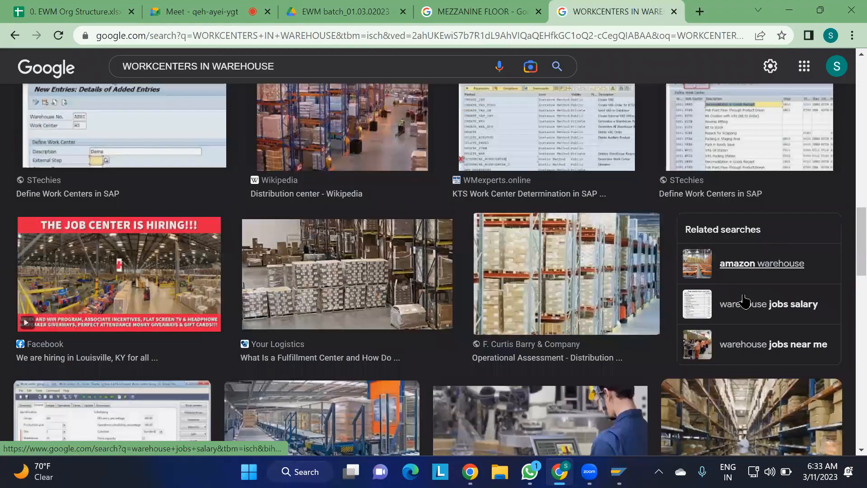
scroll(744, 300, "down", 6)
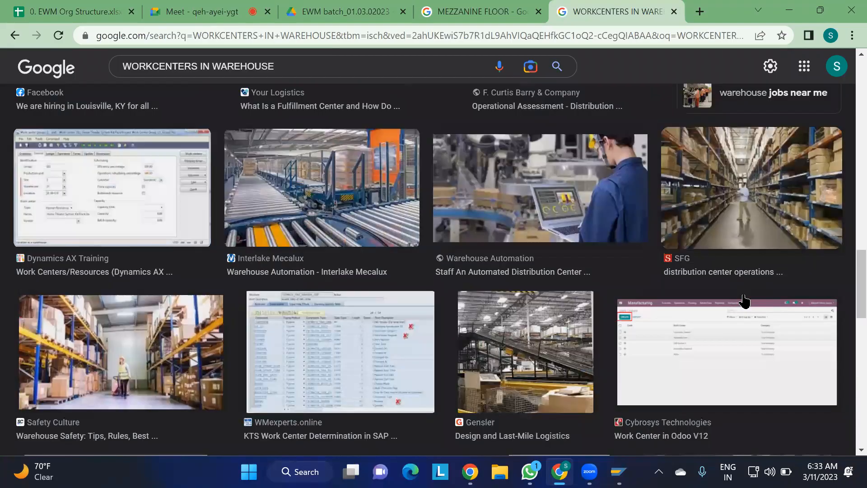
scroll(744, 300, "down", 5)
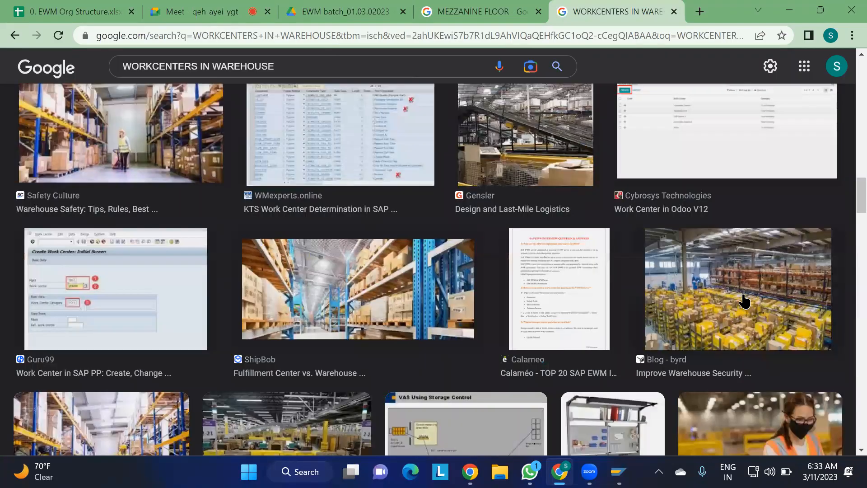
scroll(744, 300, "down", 4)
scroll(744, 300, "down", 1)
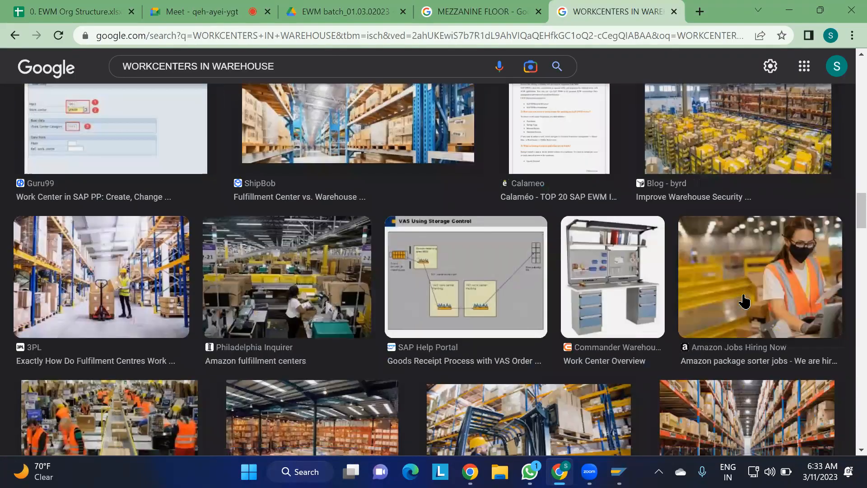
scroll(744, 300, "down", 4)
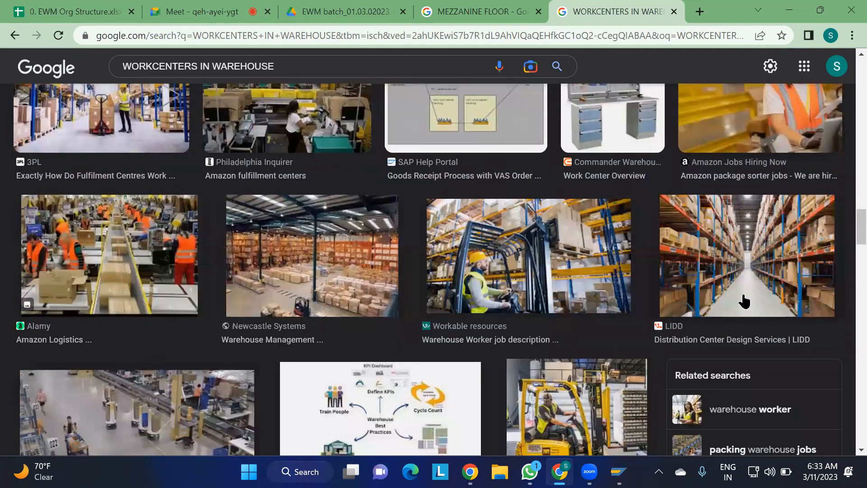
scroll(744, 301, "down", 1)
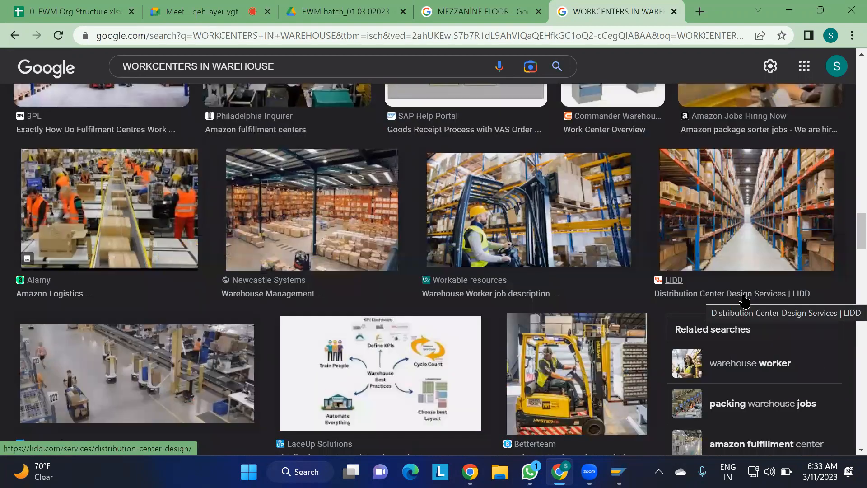
left_click(94, 221)
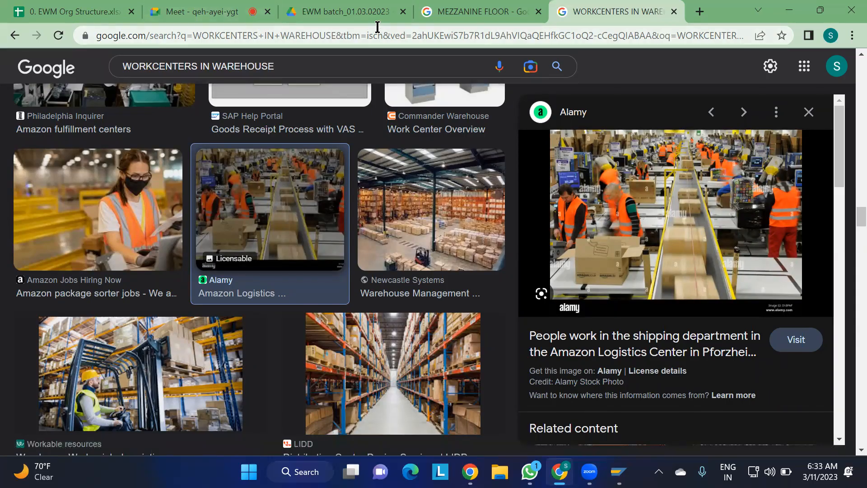
- Return to the EWM Org Structure spreadsheet and review the storage type role list against the layout
left_click(112, 18)
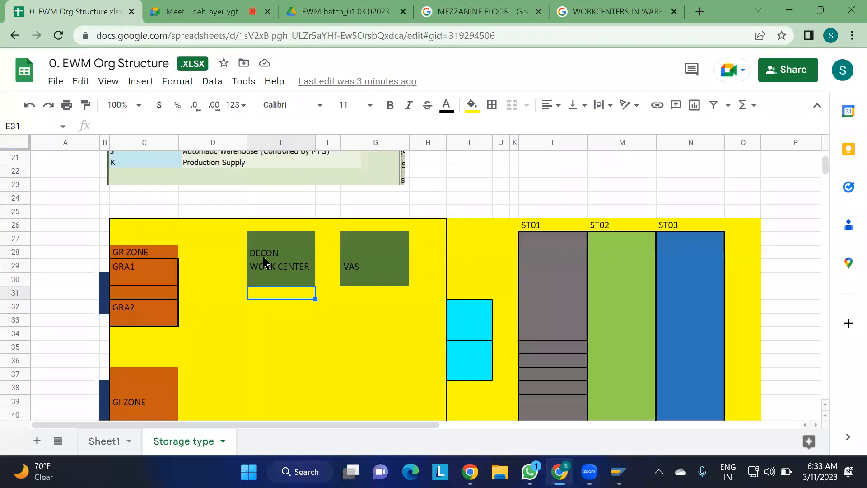
scroll(449, 179, "up", 4)
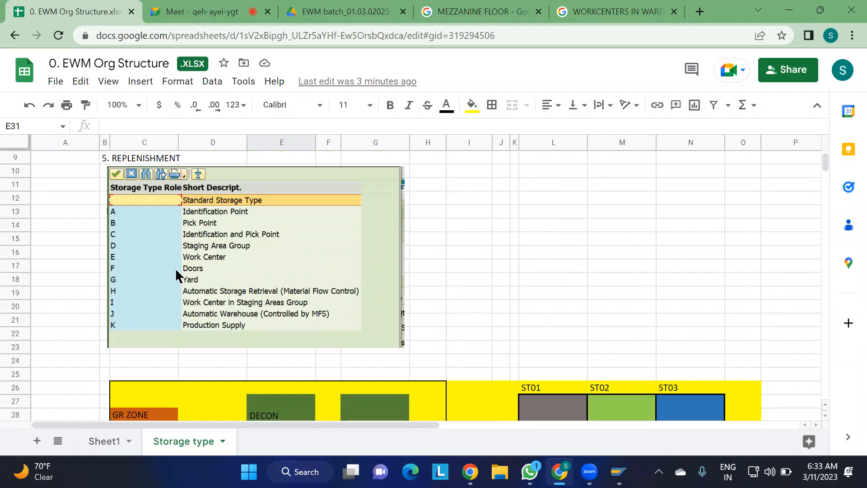
scroll(462, 256, "down", 4)
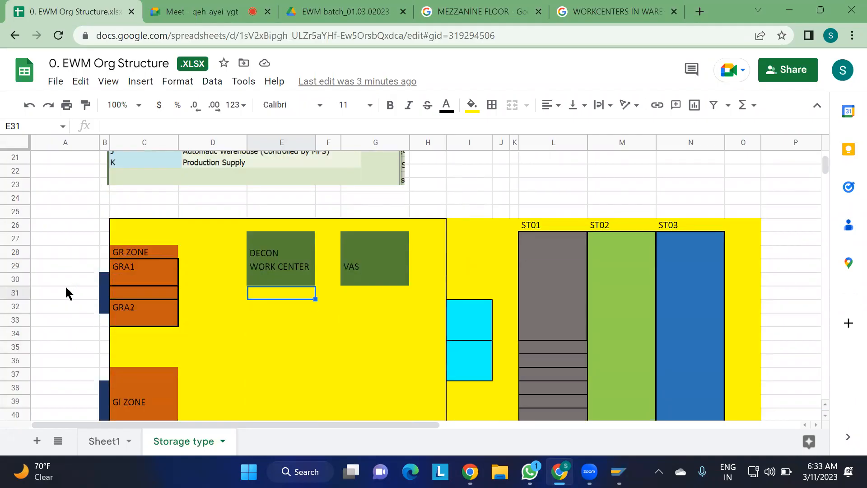
scroll(62, 291, "down", 1)
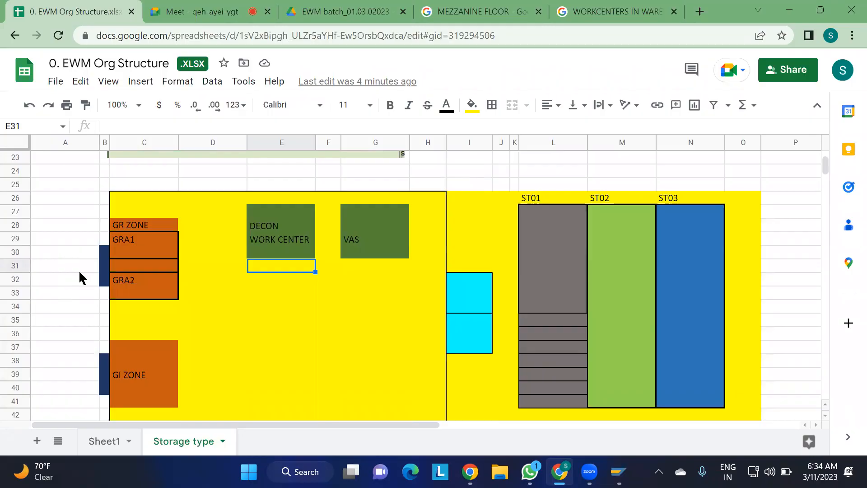
- Recolour the door cells B30:B32 beside the GR zone with a pale cyan fill
left_click_drag(107, 252, 108, 274)
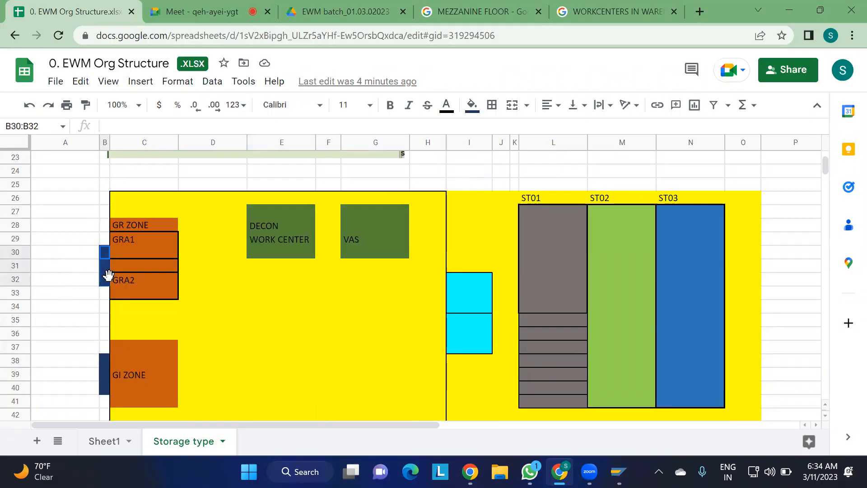
left_click(68, 277)
left_click_drag(105, 255, 106, 280)
left_click(471, 106)
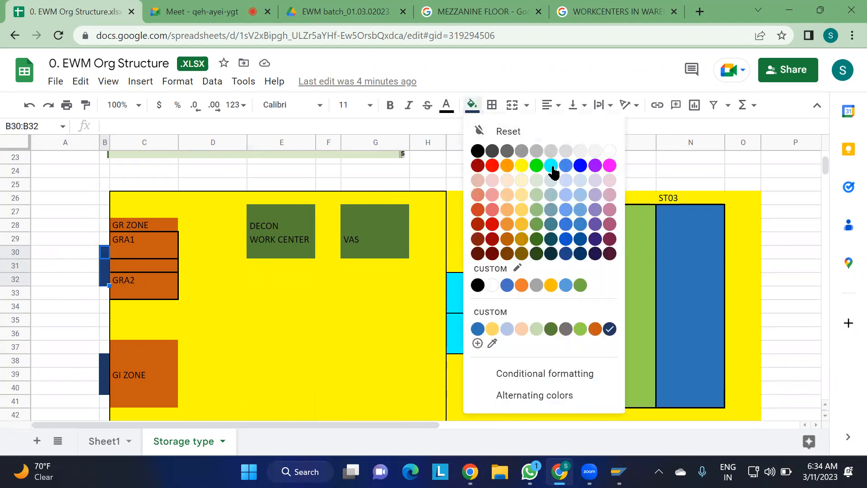
left_click(551, 185)
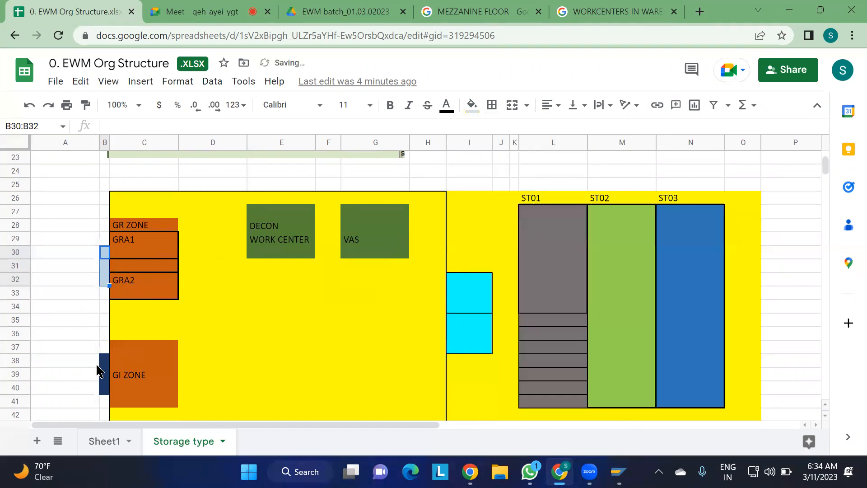
- Recolour the door cells B38:B40 beside the GI zone with a light cornflower blue fill
left_click(105, 361)
left_click_drag(105, 382, 105, 386)
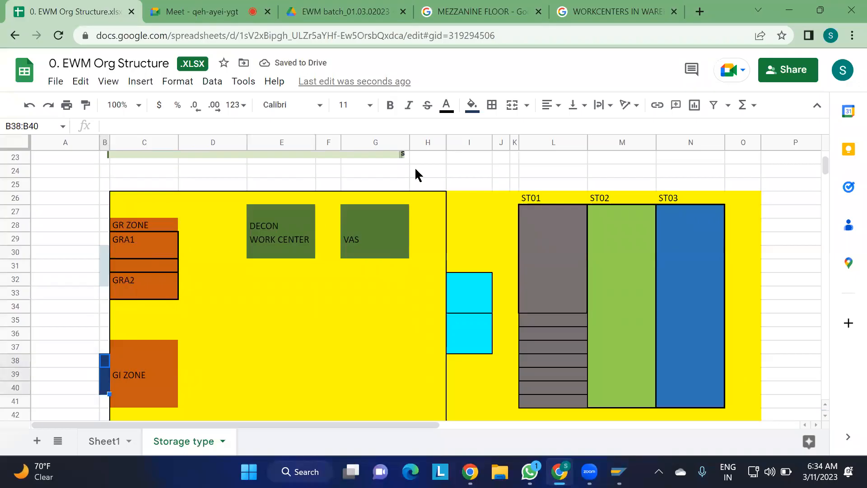
left_click(472, 105)
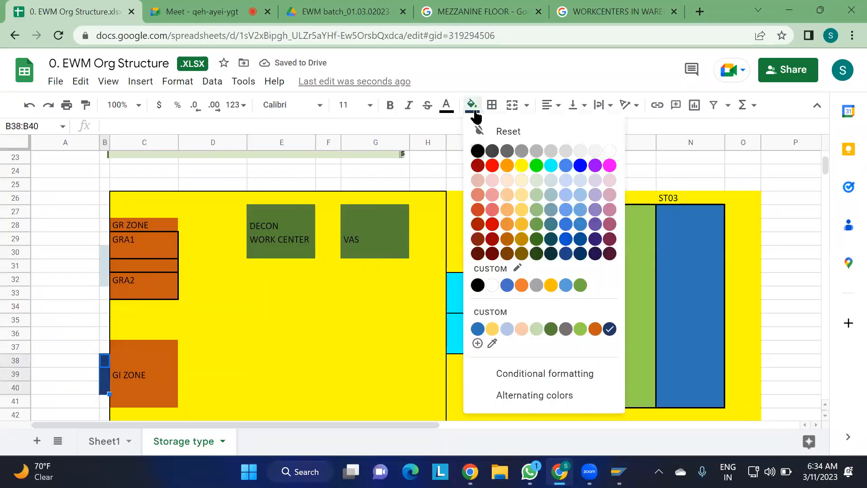
left_click(567, 196)
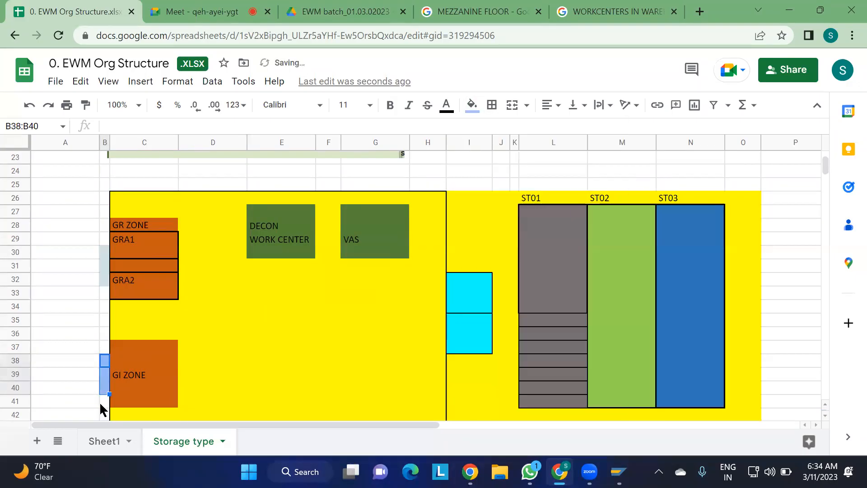
- Apply all borders to the door cells B30:B32 beside the GR zone
left_click(107, 254)
left_click_drag(106, 254, 106, 280)
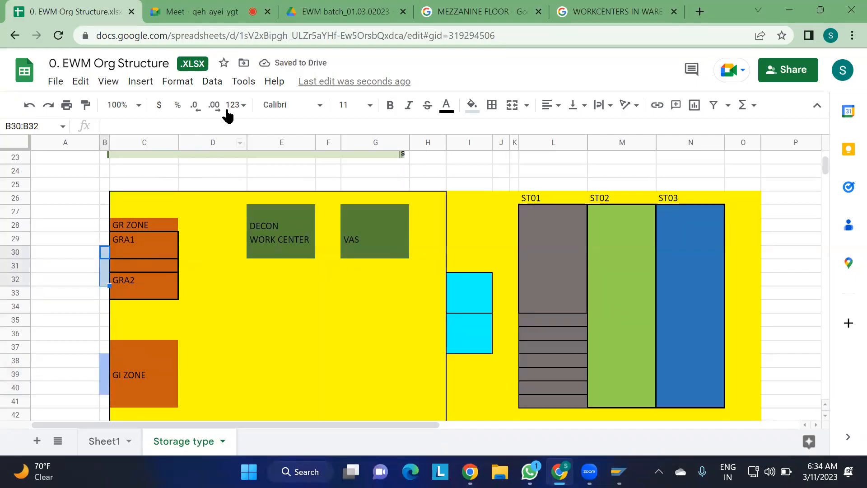
left_click(492, 105)
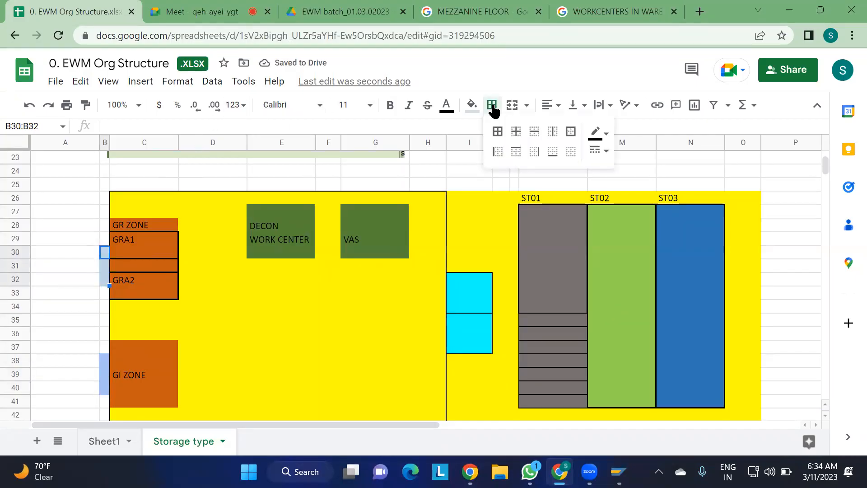
left_click(497, 136)
left_click_drag(77, 229, 71, 285)
left_click(68, 281)
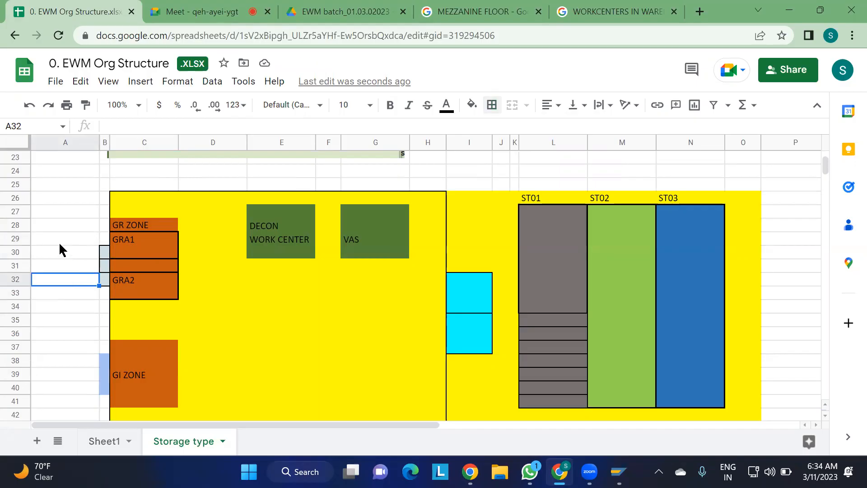
- Point out the individual GR door cells in rows 30 to 32 and compare them with the storage type role list
left_click(67, 253)
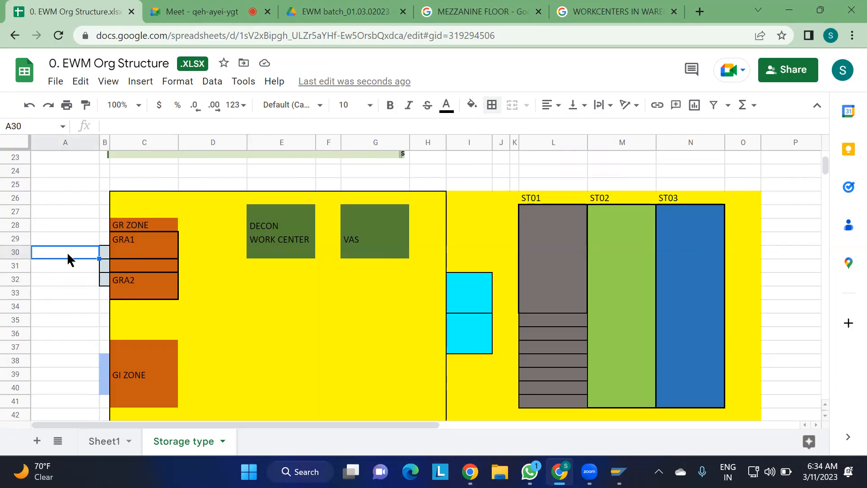
left_click(77, 267)
left_click(77, 280)
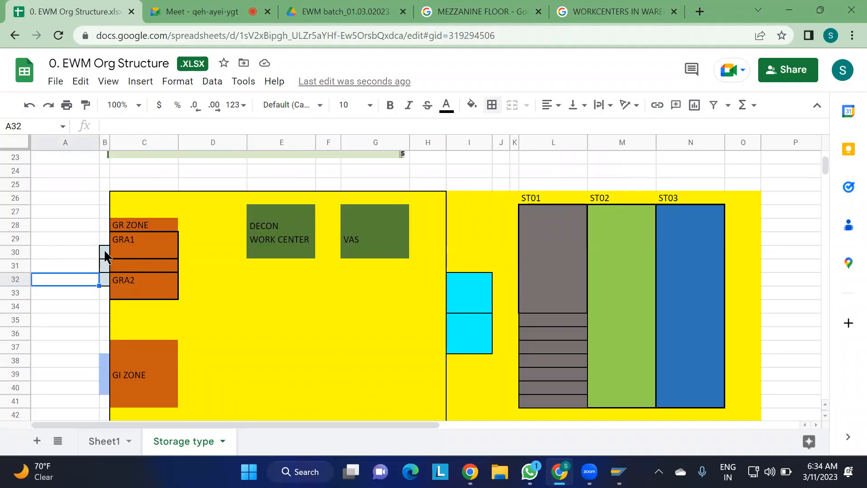
left_click_drag(105, 256, 106, 286)
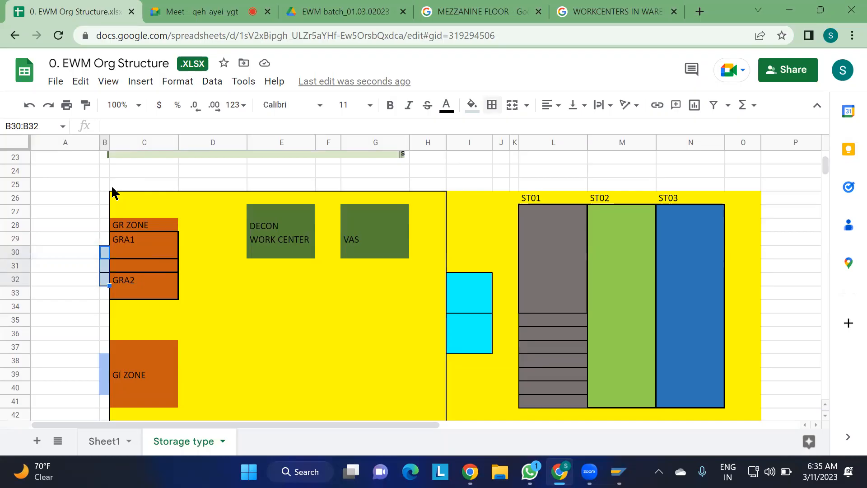
scroll(64, 214, "up", 5)
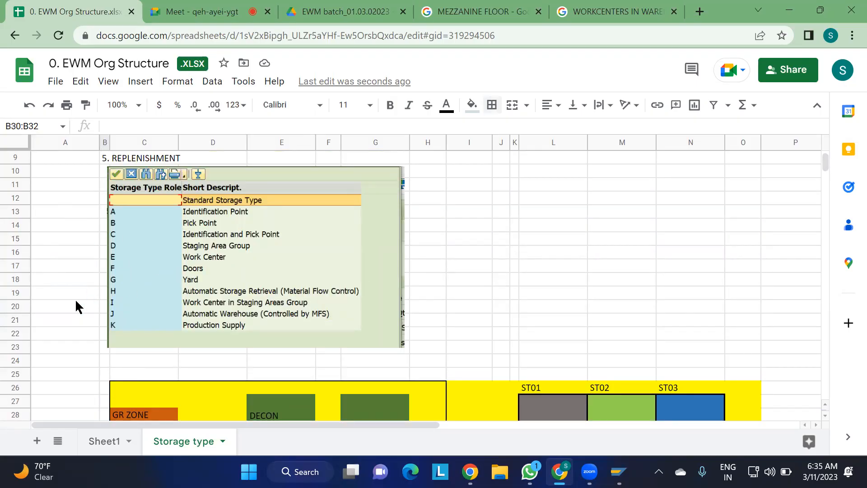
scroll(75, 298, "down", 5)
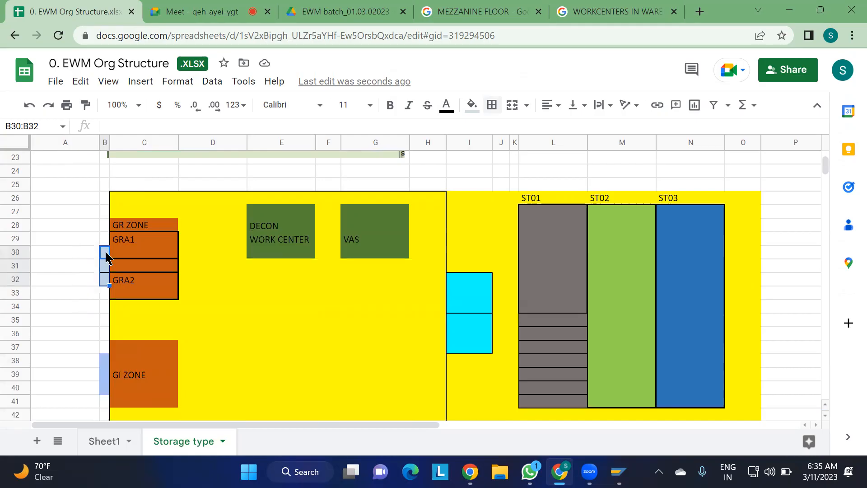
- Apply all borders to the door cells B38:B40 beside the GI zone
left_click(102, 362)
left_click_drag(101, 366, 101, 393)
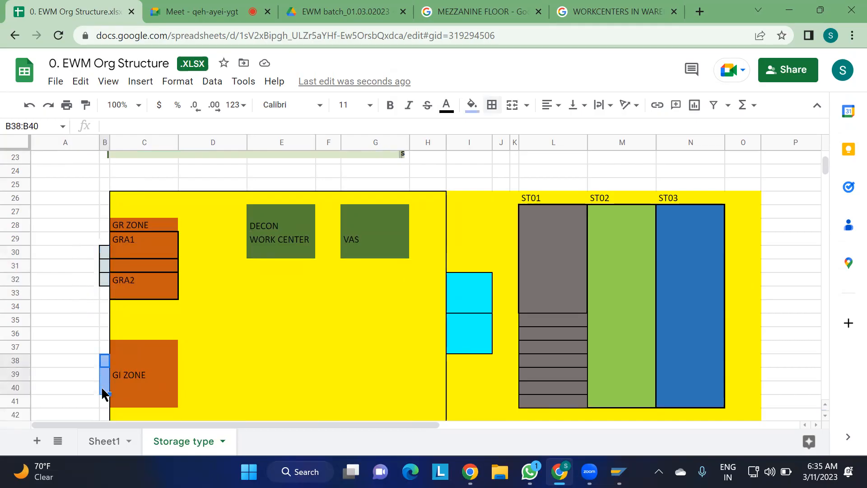
left_click(492, 107)
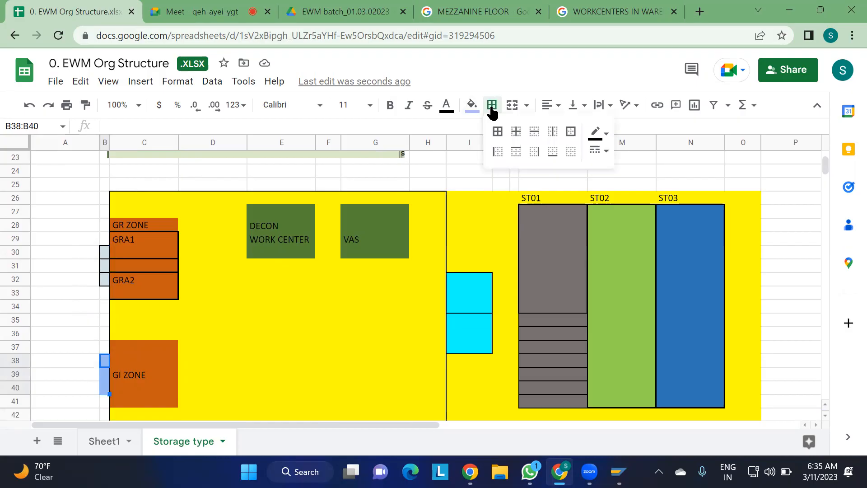
left_click(498, 141)
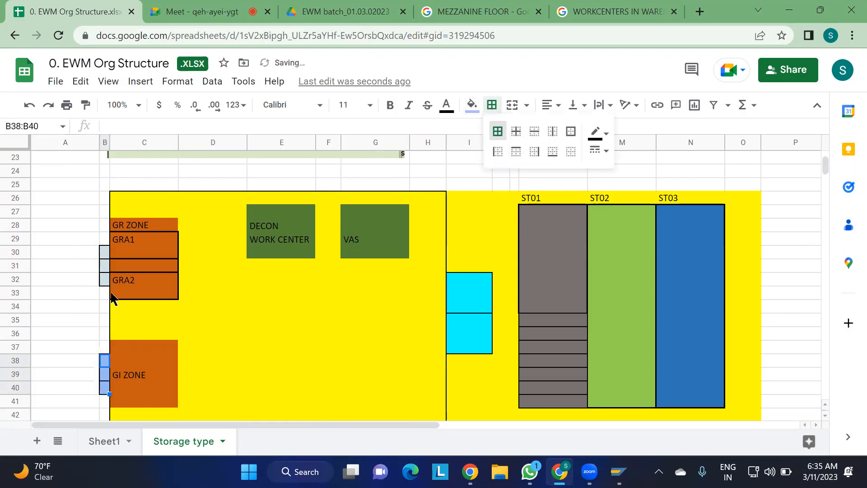
- Point out the GI door rows 38 to 40 and review the Yard role in the storage type role list
left_click(64, 321)
left_click(61, 360)
left_click(61, 369)
left_click_drag(61, 369, 61, 389)
left_click(61, 389)
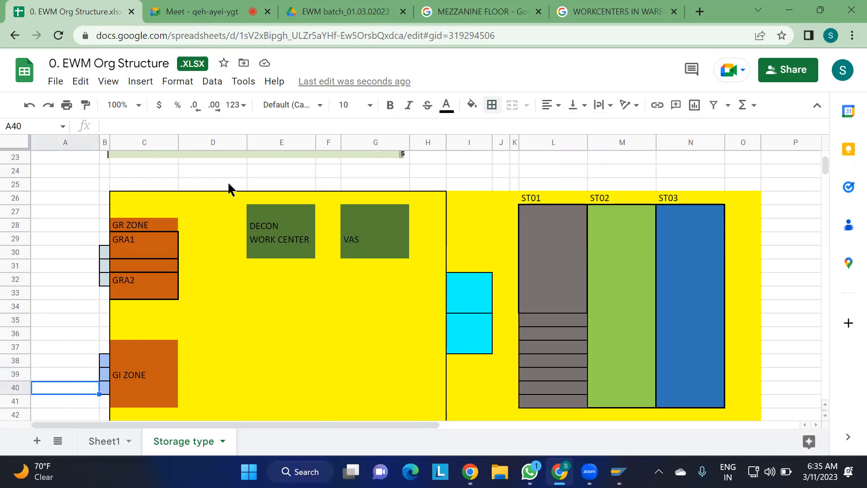
scroll(223, 208, "up", 5)
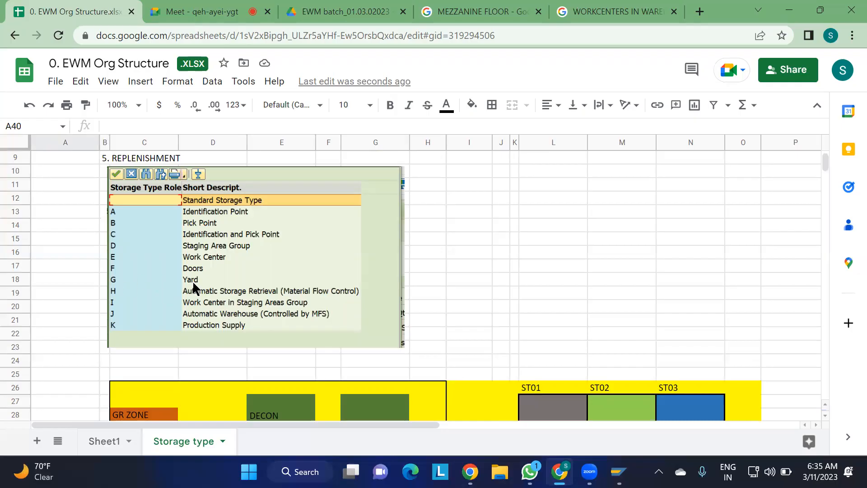
scroll(128, 345, "down", 2)
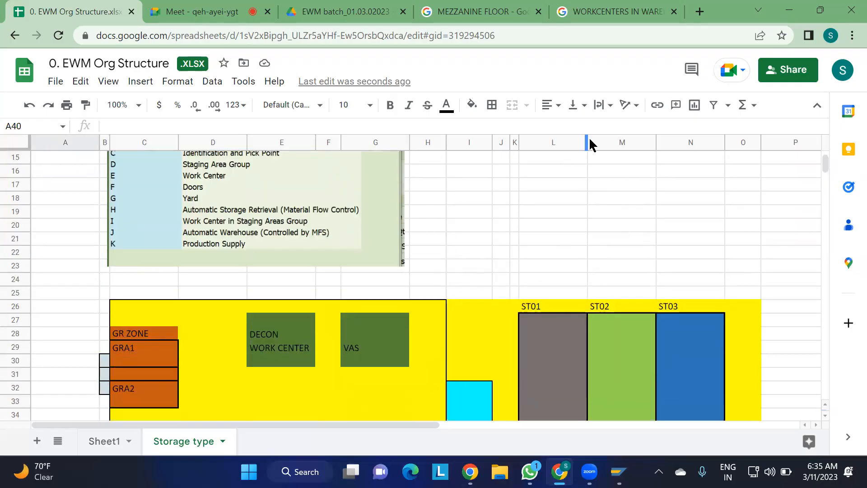
- Switch to the desktop and open the Pics presentation from the Pics_EWM folder in PowerPoint
left_click(629, 20)
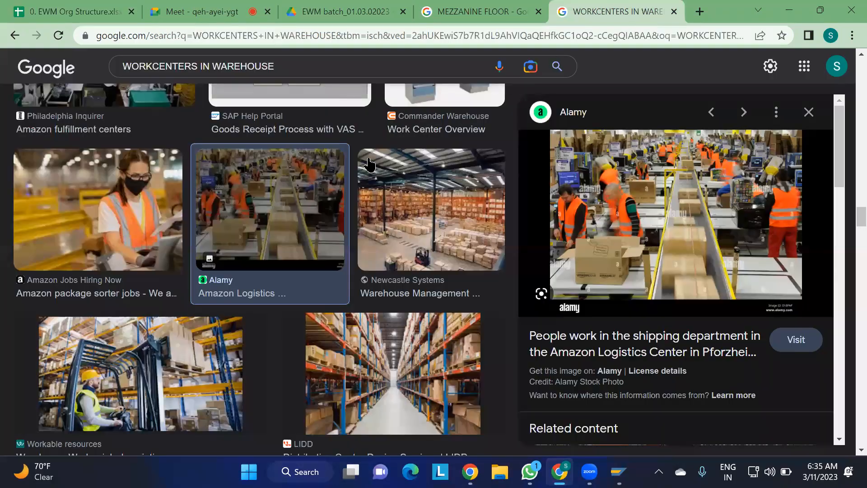
key("super+d")
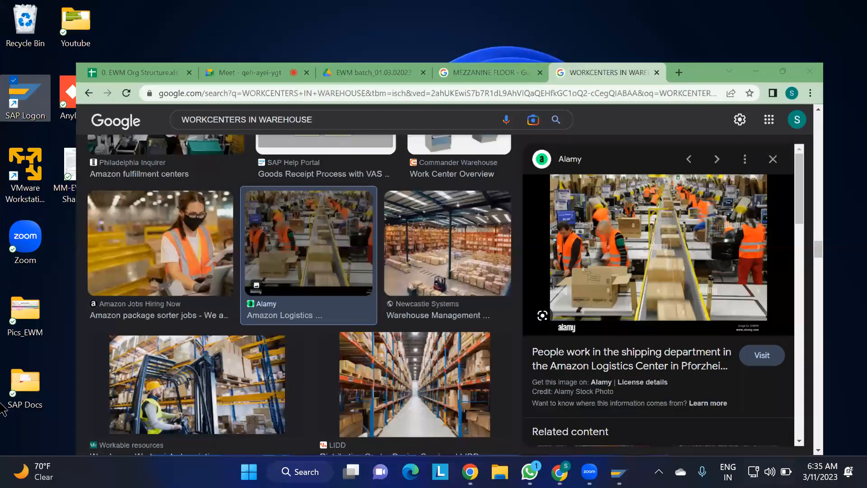
double_click(36, 336)
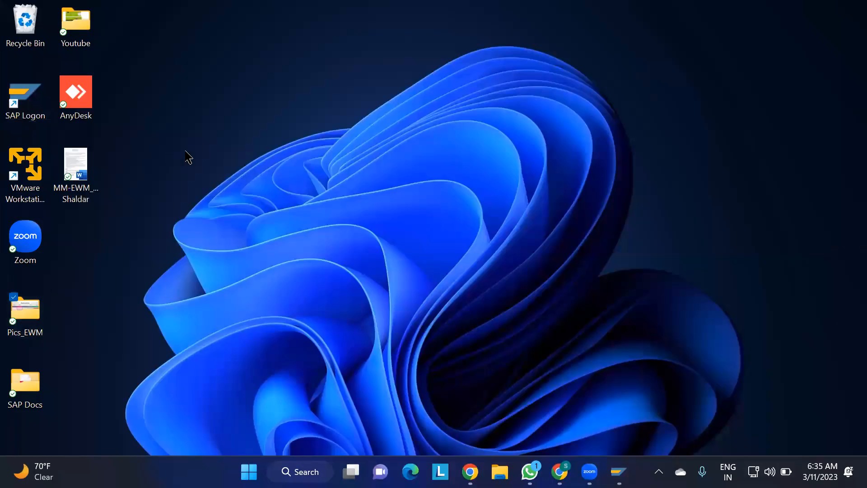
double_click(158, 154)
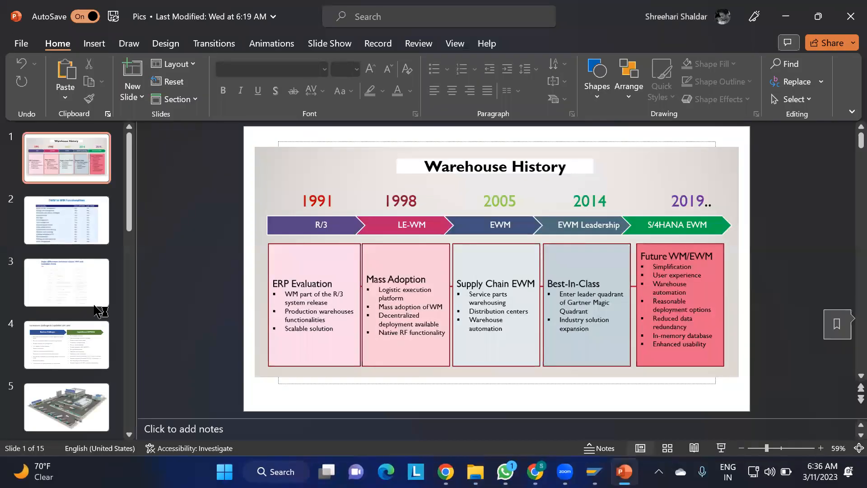
- Present slide 5, the warehouse yard illustration, as a full-screen slide show and bring up its pointer options
left_click(74, 401)
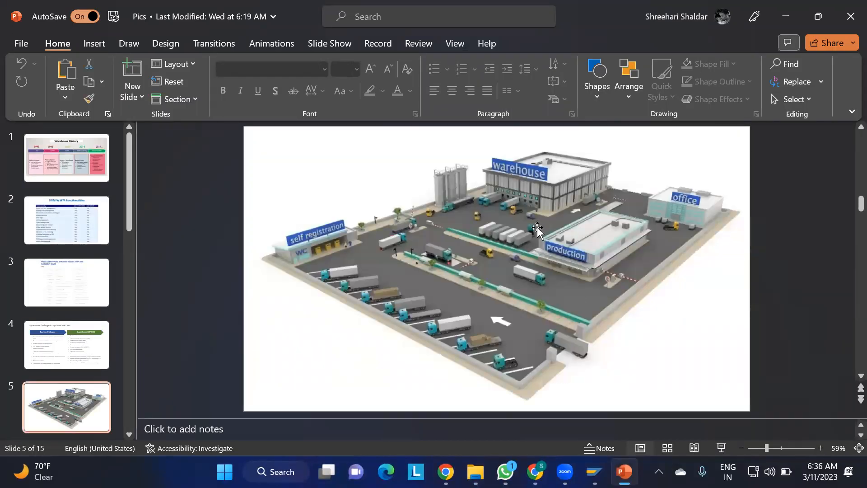
left_click(721, 447)
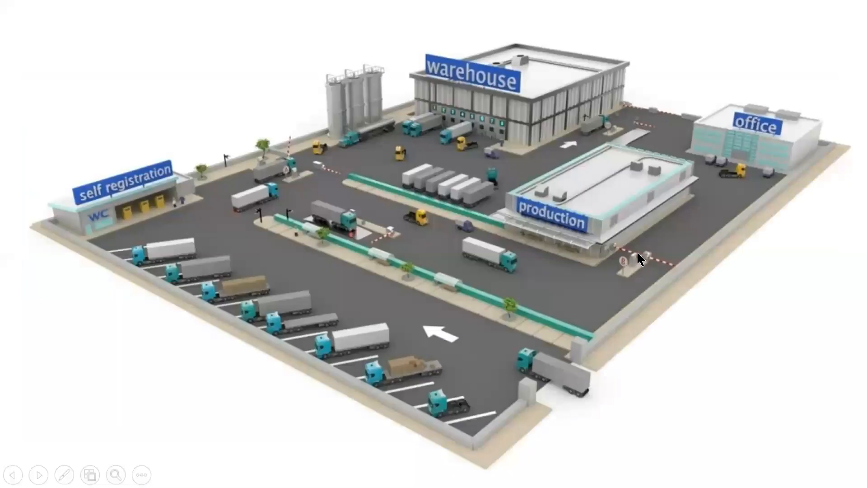
right_click(638, 254)
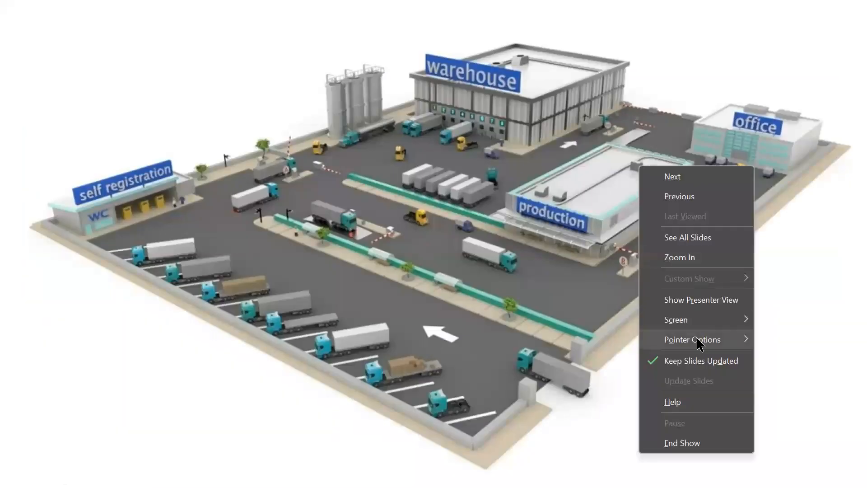
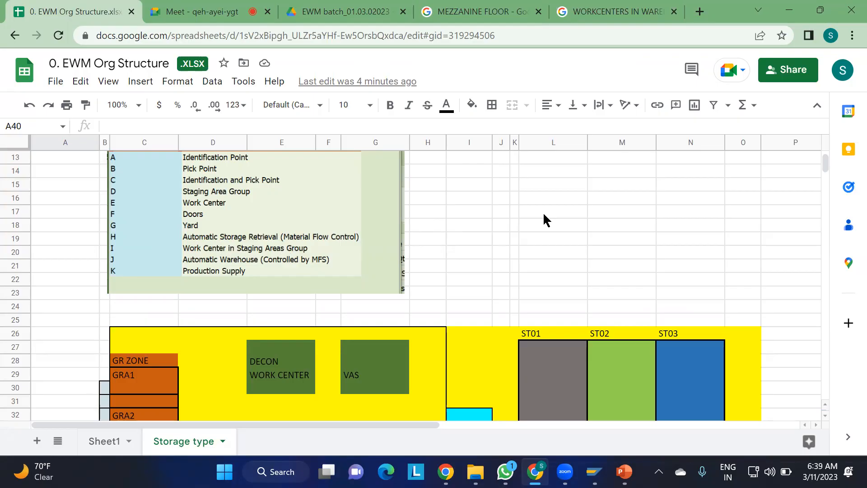
- Enter the text ASAR in cell L16 beside the storage type role list
left_click(555, 202)
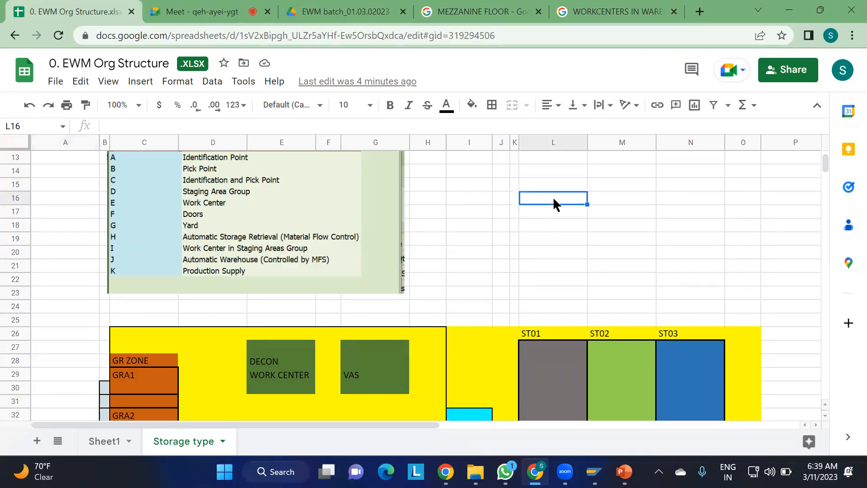
type("ASAR")
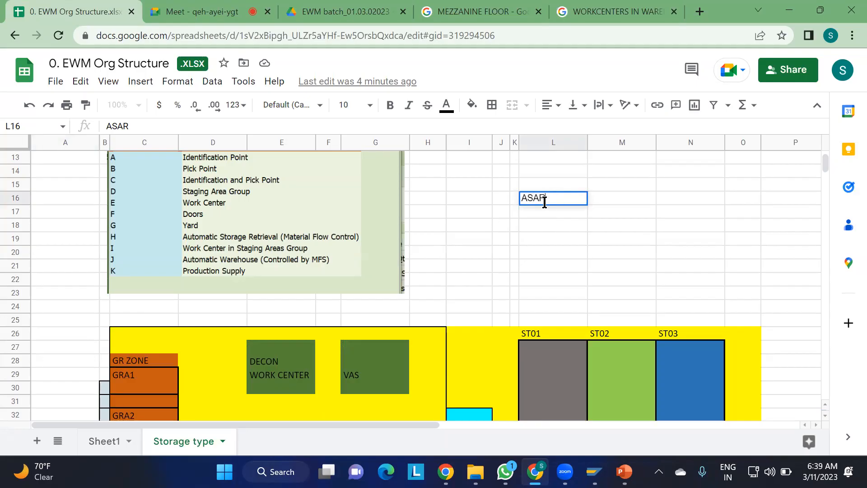
- Switch to the work center image search and search Google Images for ASAR IN WAREHOUSE instead
left_click(659, 11)
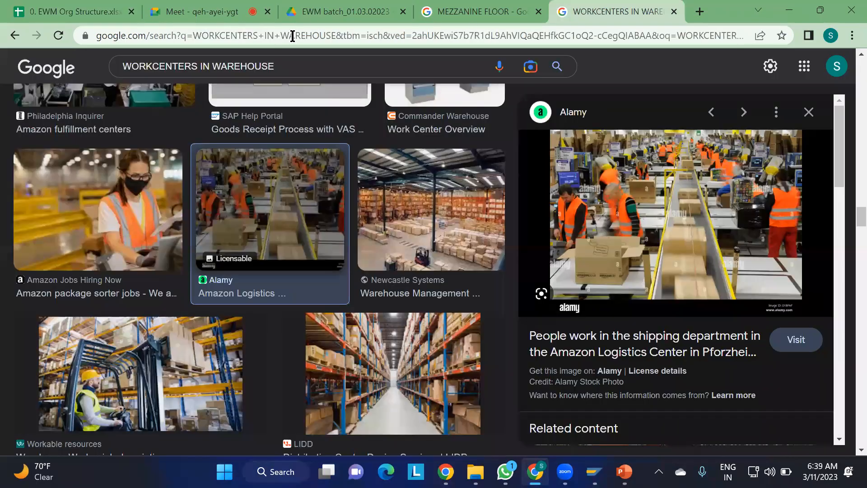
left_click(209, 67)
left_click_drag(199, 66, 94, 74)
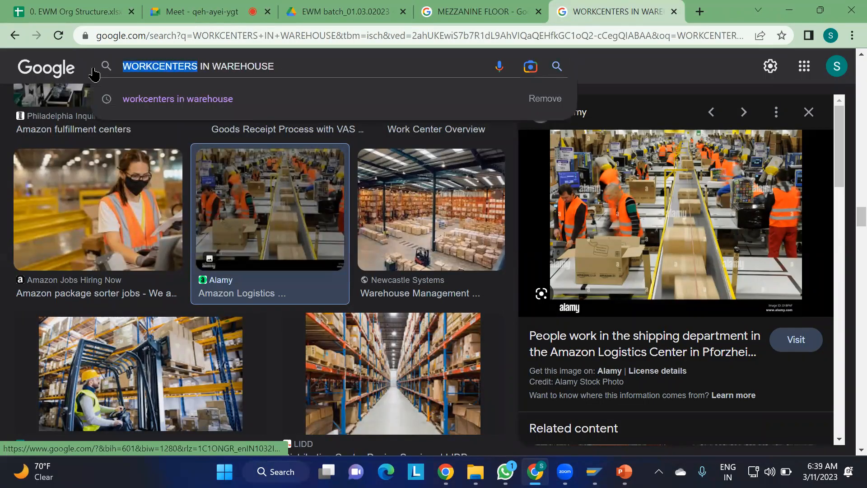
type("ASAR")
key("Return")
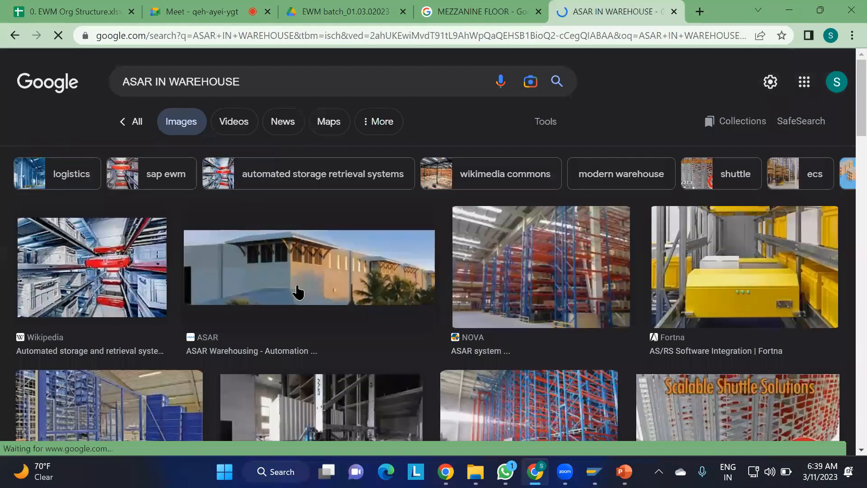
- Browse the ASAR image results for examples of automated storage and retrieval systems in warehouses
scroll(321, 291, "down", 1)
scroll(320, 291, "down", 2)
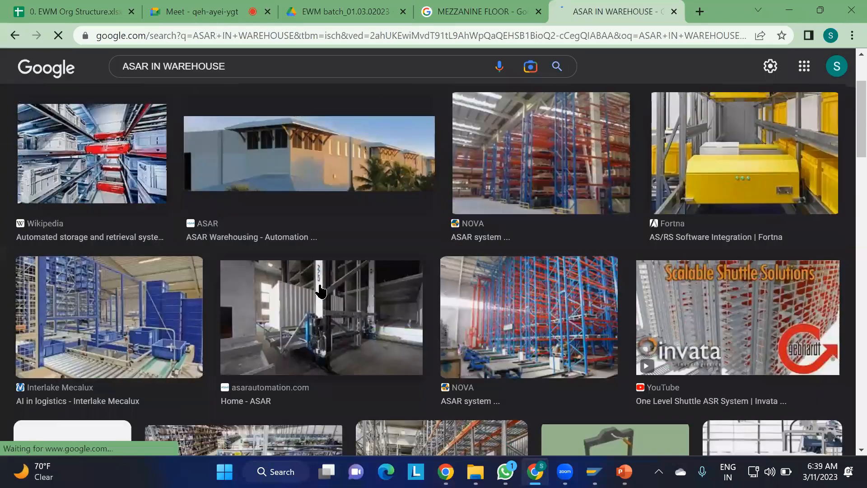
scroll(321, 291, "down", 2)
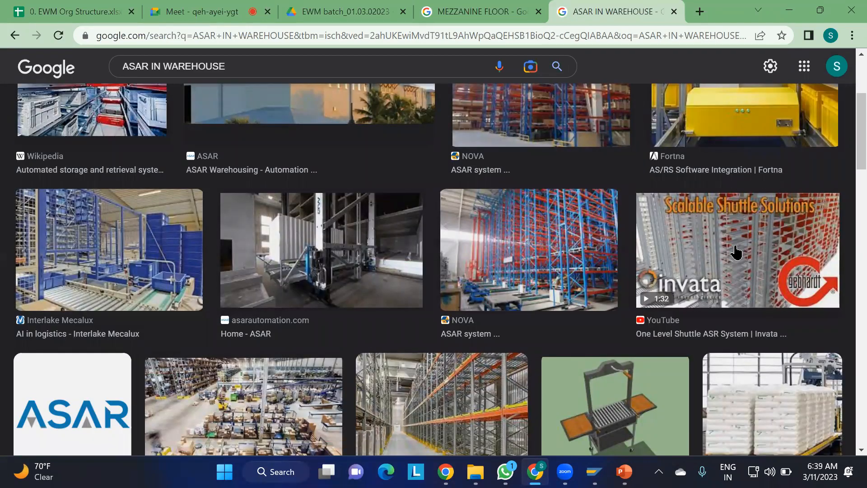
scroll(533, 289, "down", 3)
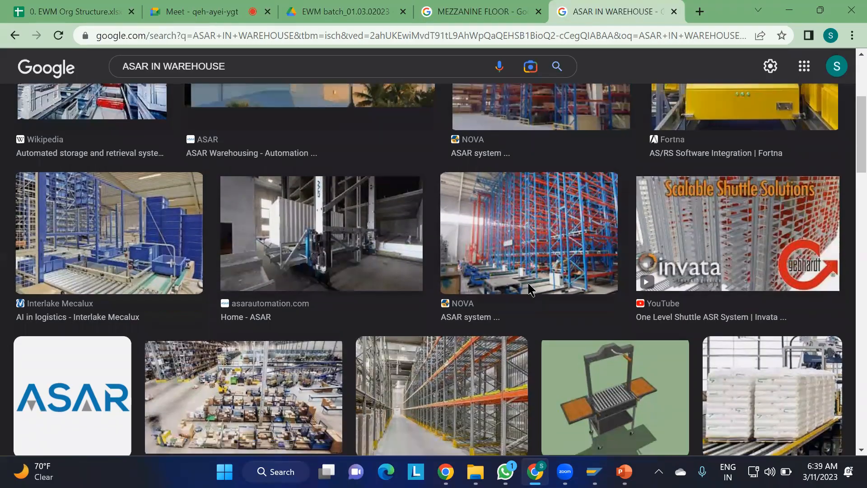
scroll(530, 290, "down", 4)
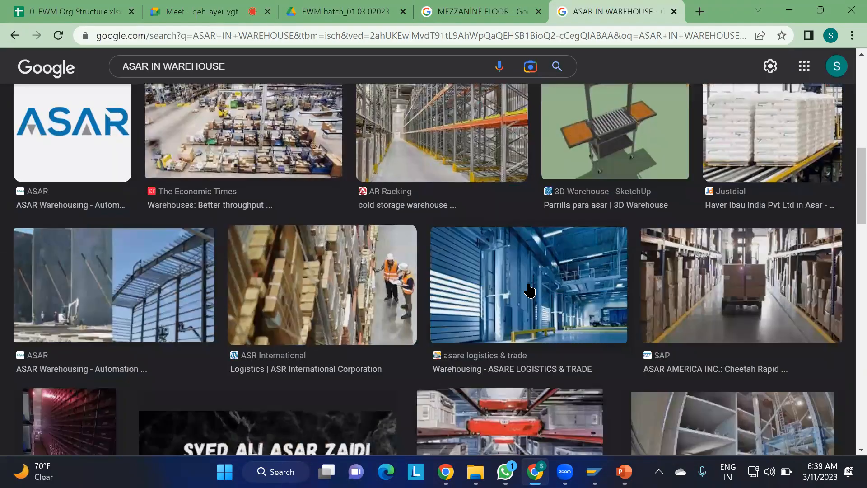
scroll(530, 290, "down", 3)
scroll(530, 291, "down", 1)
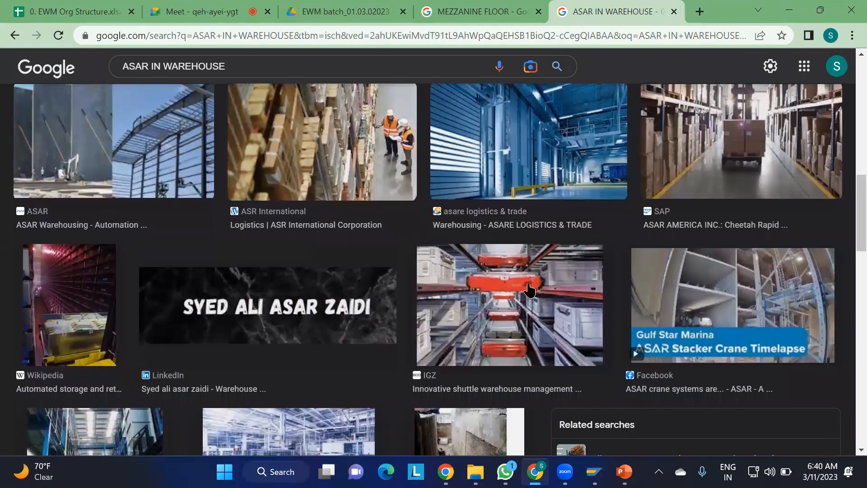
scroll(530, 291, "down", 3)
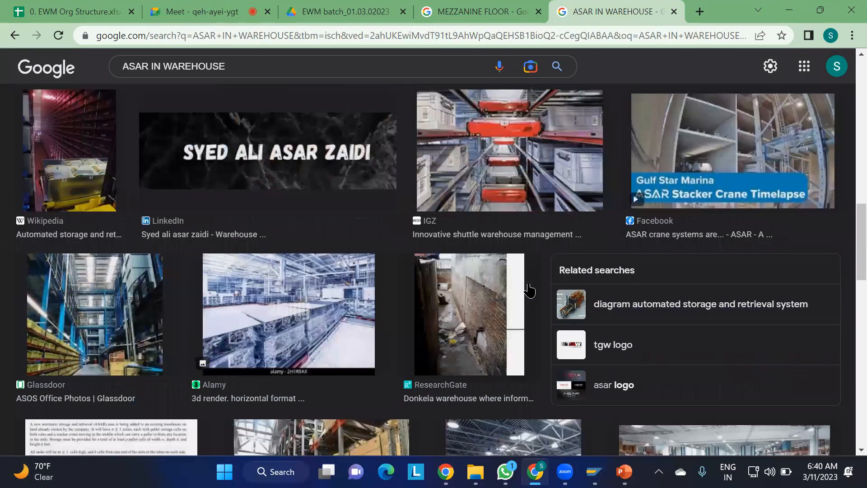
scroll(530, 291, "down", 3)
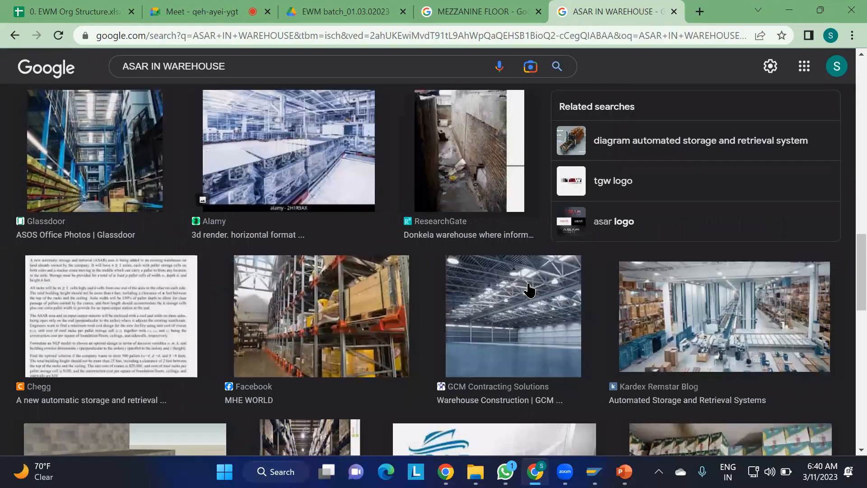
scroll(530, 290, "up", 5)
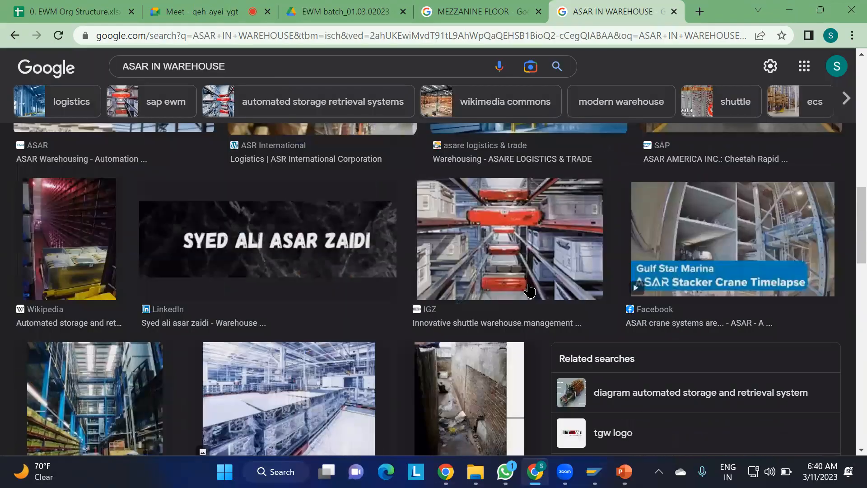
- Replace ASAR with NARROW AISLES in the image search and search for NARROW AISLES IN WAREHOUSE
scroll(530, 291, "up", 5)
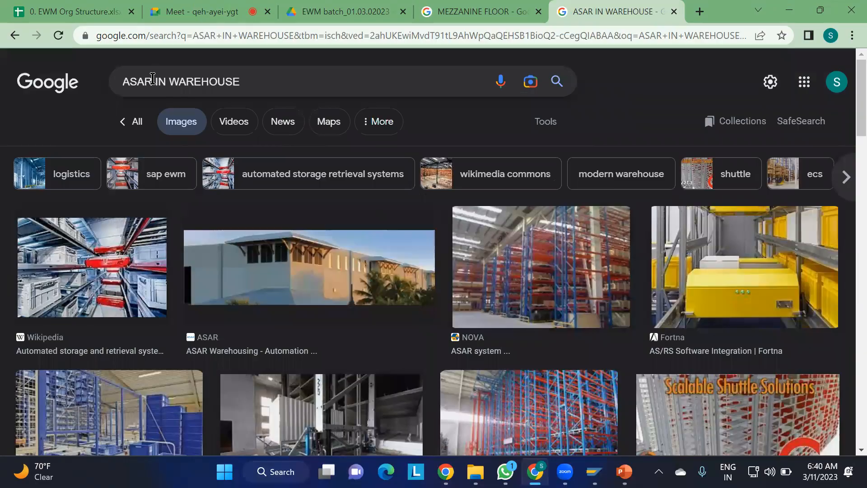
left_click_drag(153, 78, 85, 86)
type("NAR")
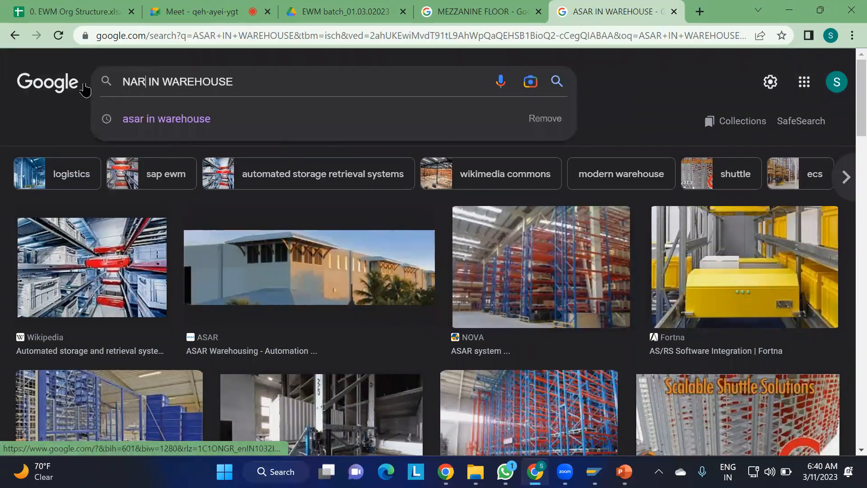
type("ROW AISLES")
key("Return")
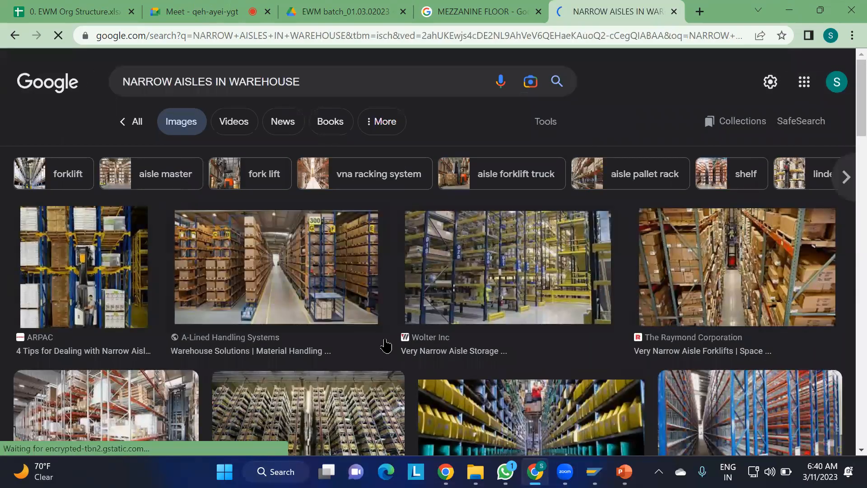
- Preview the very narrow aisle images from The Raymond Corporation and Stamina Handling Ltd and point out the racking
left_click(723, 298)
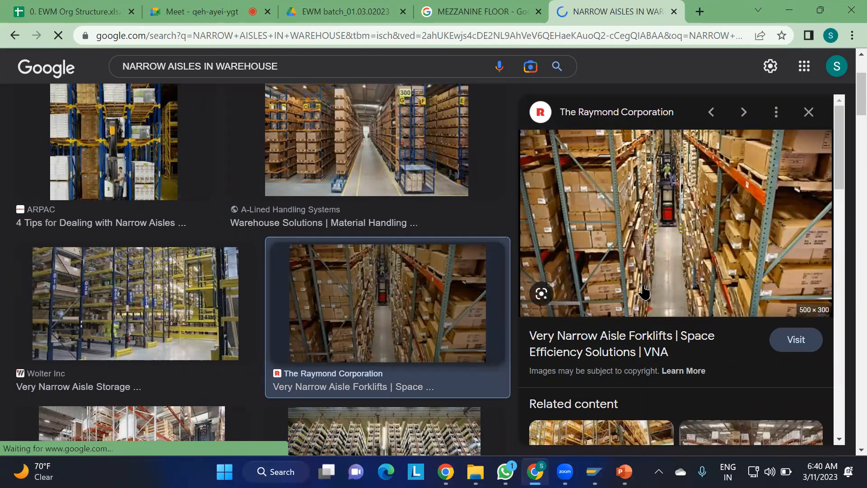
scroll(521, 342, "down", 2)
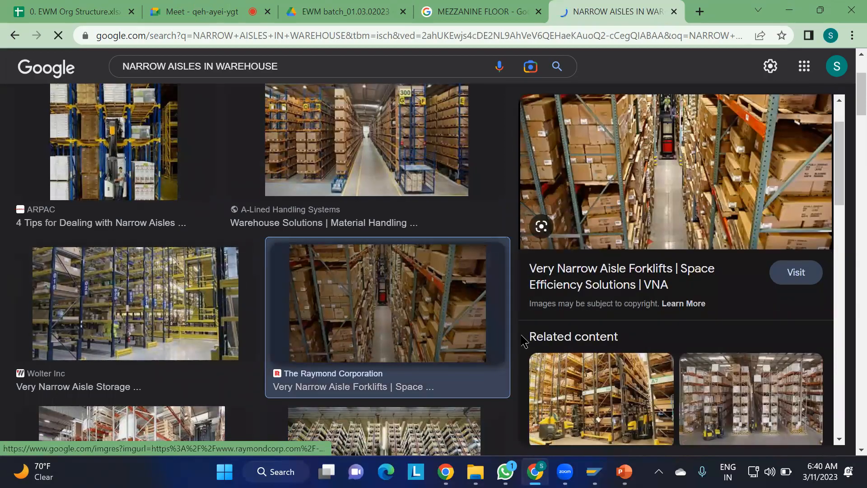
scroll(335, 312, "down", 3)
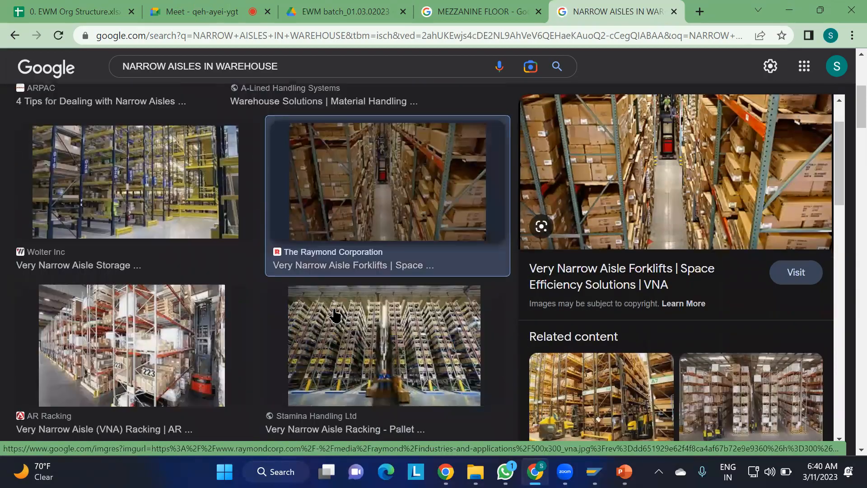
left_click(397, 370)
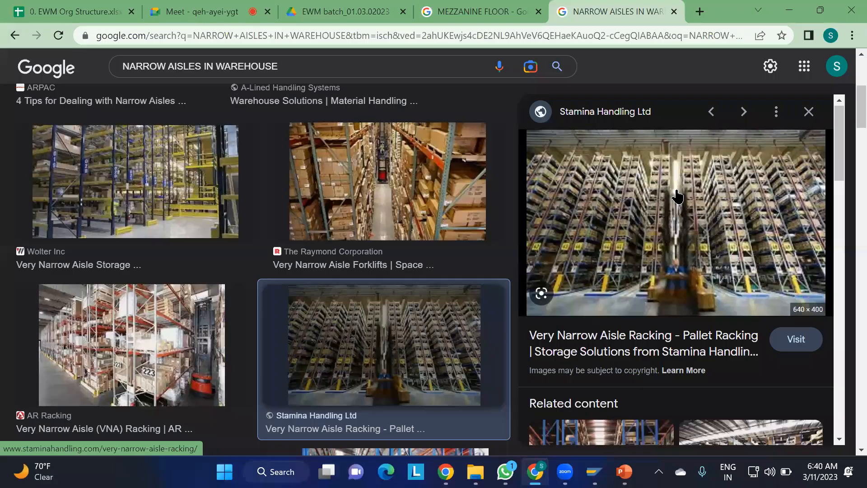
key("ctrl+2")
left_click_drag(637, 151, 630, 150)
mouse_move(663, 138)
left_mouse_down()
mouse_move(636, 300)
mouse_move(658, 160)
mouse_move(676, 212)
mouse_move(698, 160)
mouse_move(718, 215)
mouse_move(731, 141)
mouse_move(746, 197)
mouse_move(760, 152)
left_mouse_up()
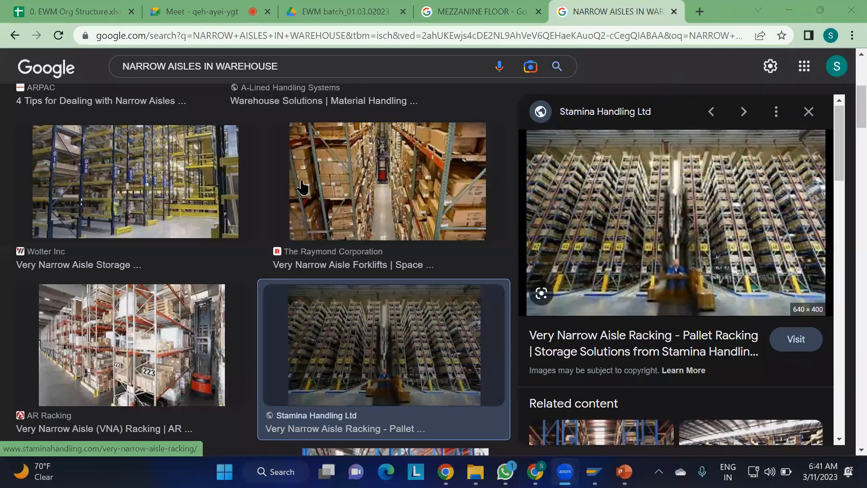
- Return to the EWM Org Structure spreadsheet and point out roles H and I in the storage type role list
left_click(51, 21)
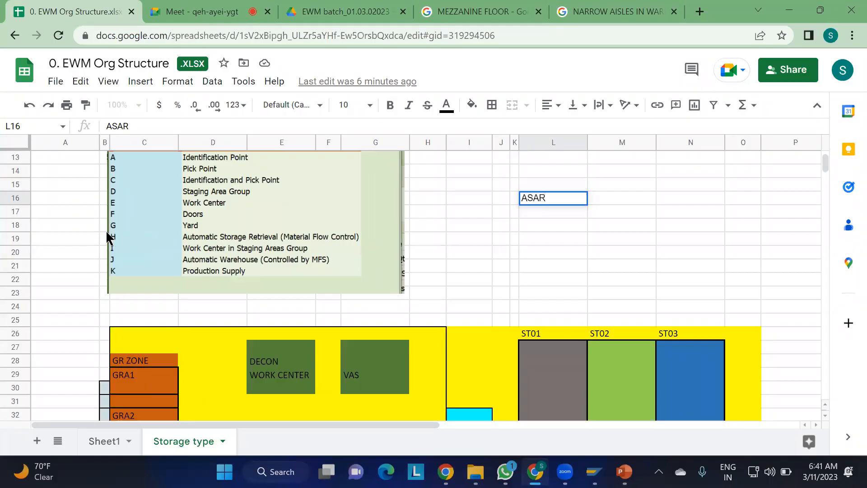
left_click(210, 235)
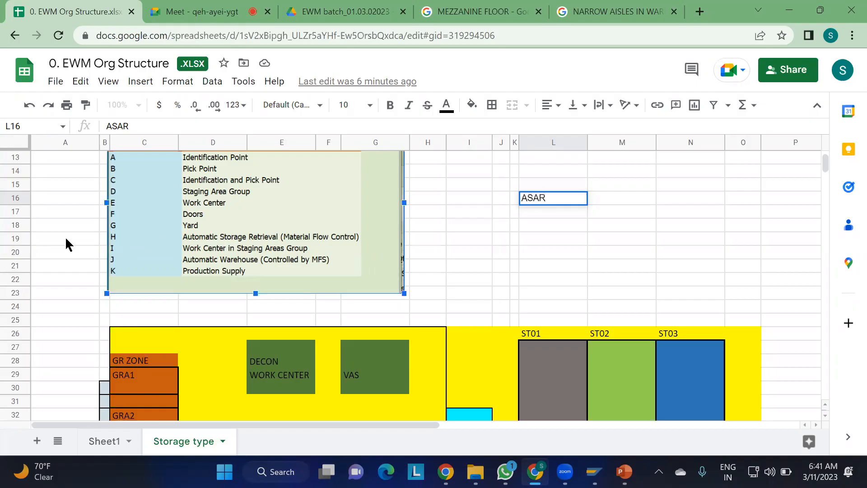
left_click_drag(64, 240, 116, 252)
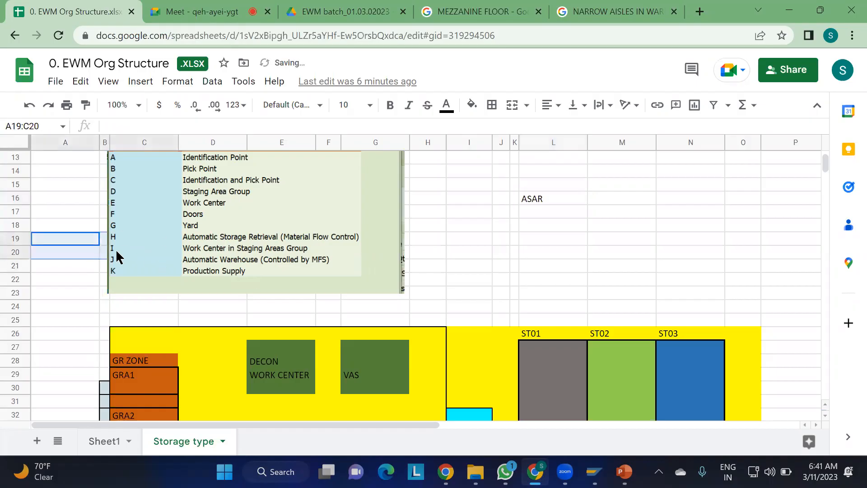
left_click(228, 248)
left_click(495, 253)
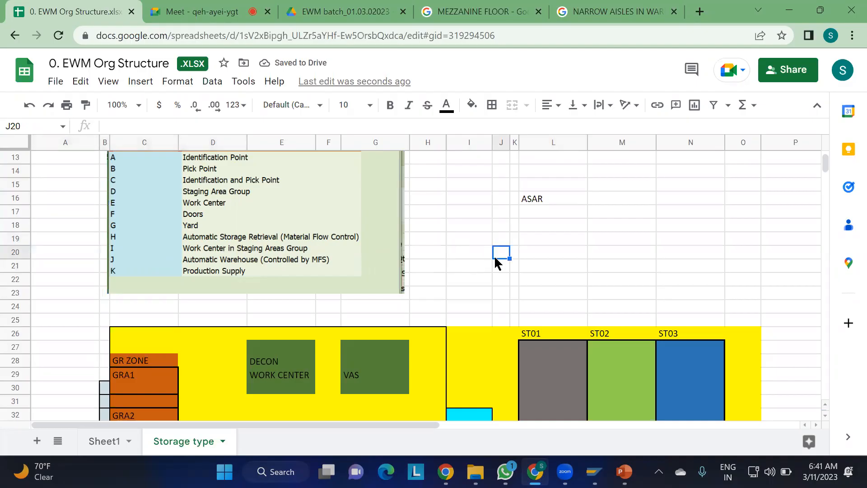
- Examine the DECON work center and the GRA1 staging area in the warehouse layout
scroll(496, 262, "down", 2)
scroll(496, 261, "down", 2)
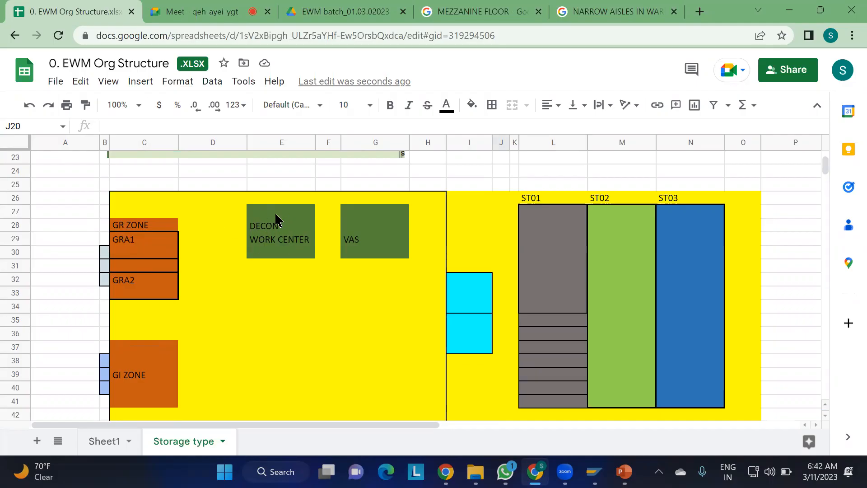
left_click(276, 213)
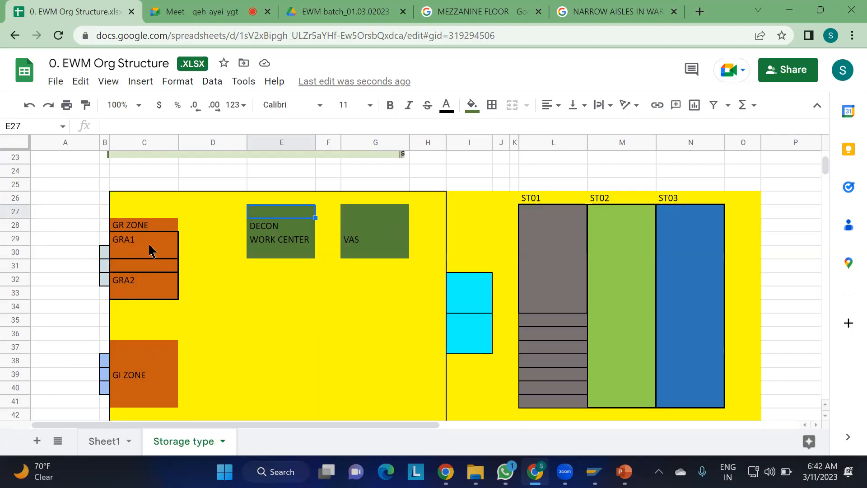
left_click(161, 254)
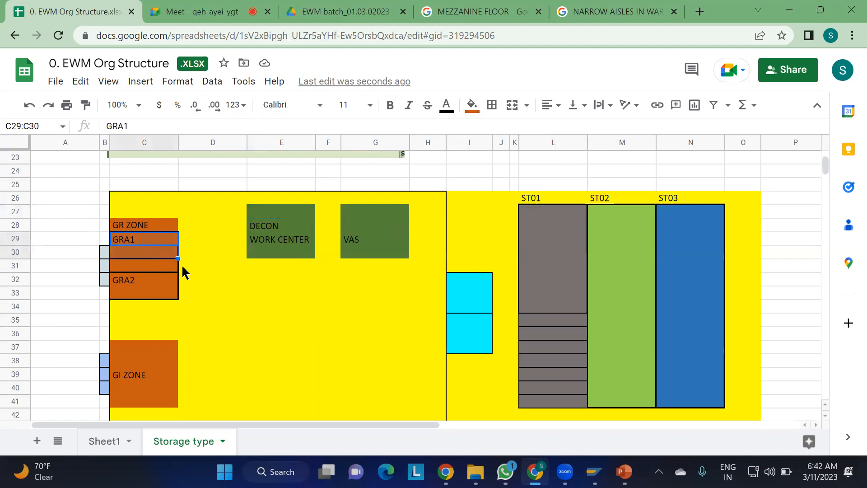
left_click(190, 277)
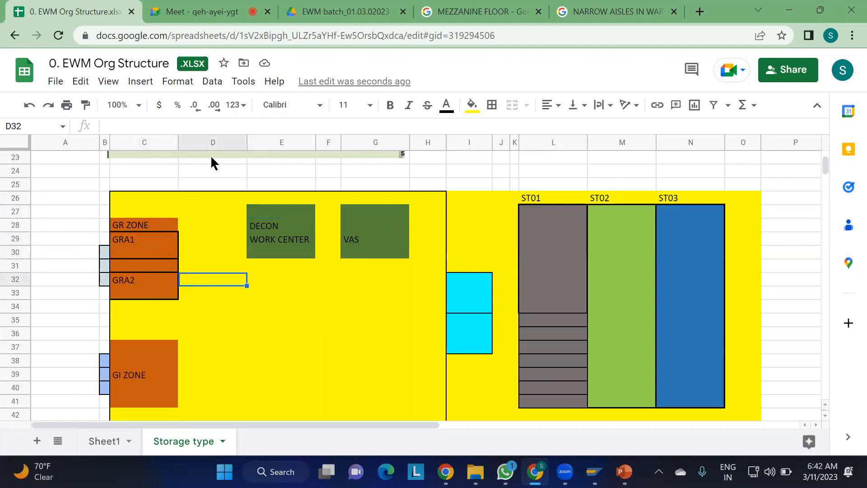
- Insert a drawing with a single rectangle about 1.6 units wide and 1.2 units high on the rulers into the sheet
left_click(140, 82)
mouse_move(178, 82)
mouse_move(141, 84)
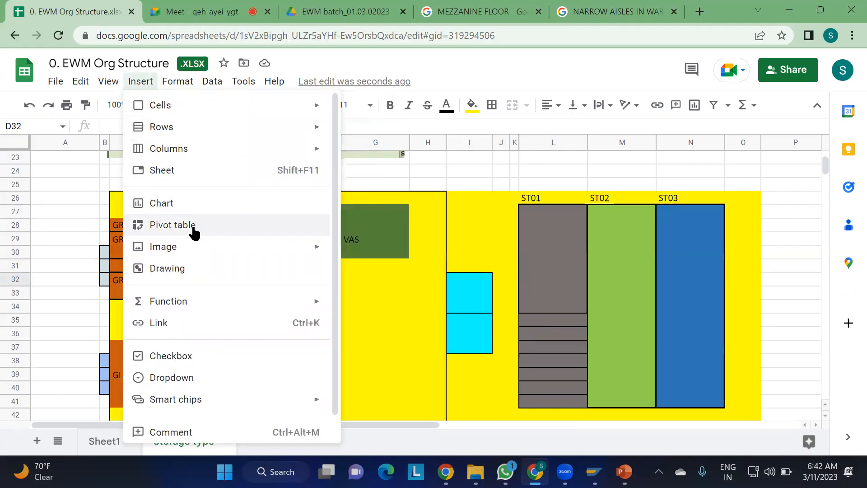
left_click(204, 271)
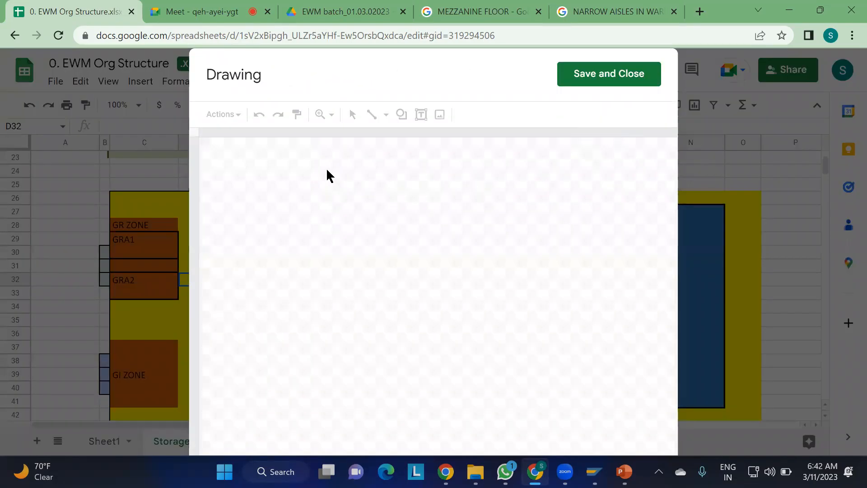
left_click(400, 115)
mouse_move(406, 141)
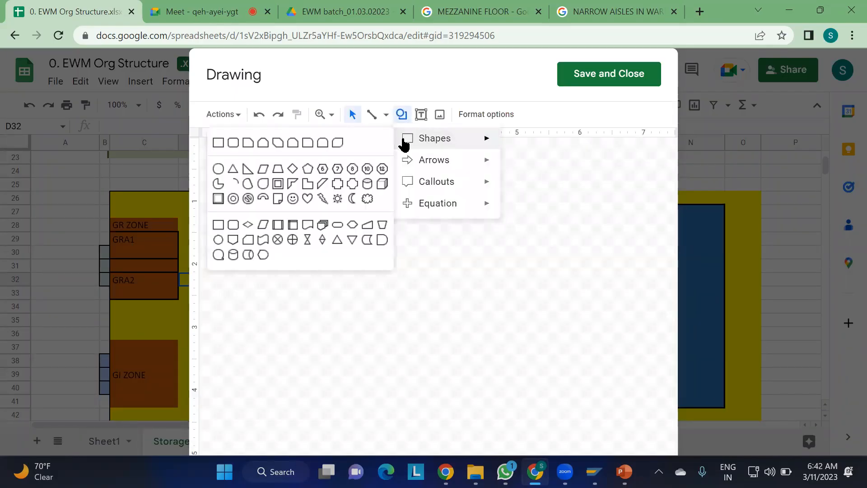
left_click(218, 143)
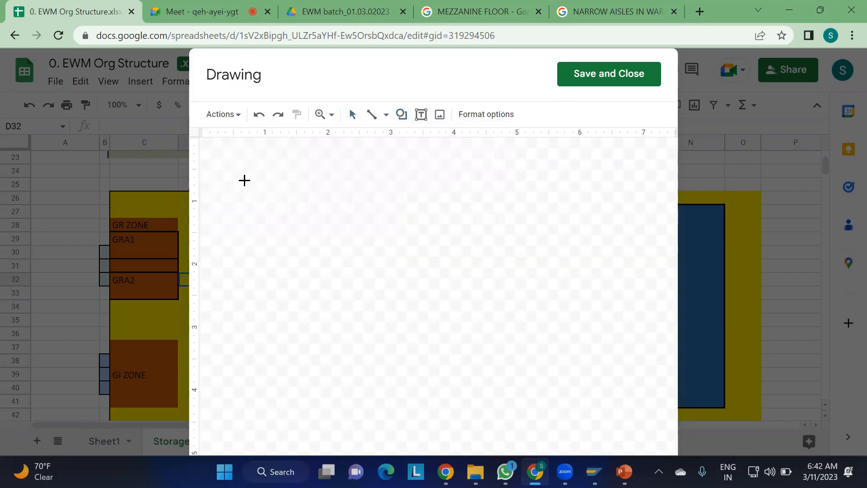
left_click_drag(243, 178, 346, 253)
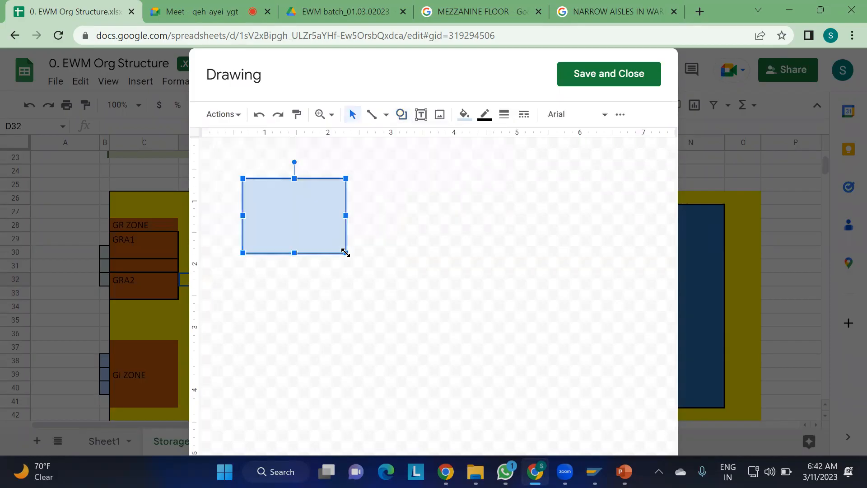
left_click(613, 76)
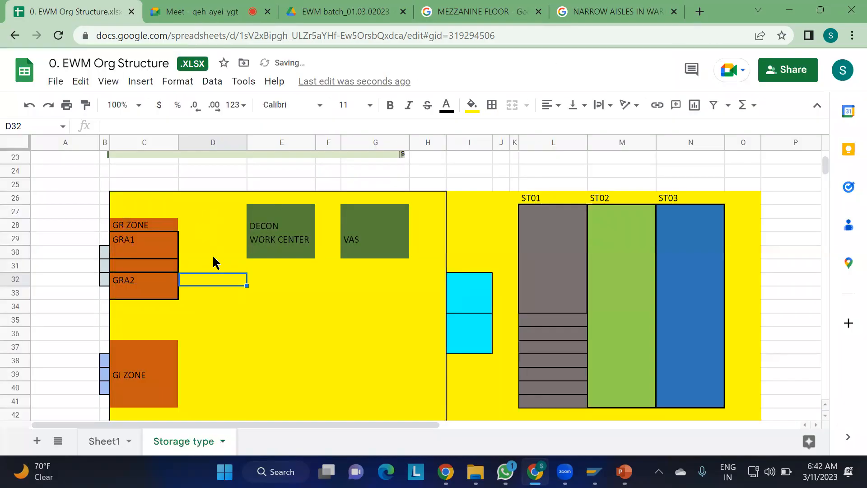
- Shrink the inserted rectangle to a small box and place it inside the GRA1 staging area, beside its label
left_click(223, 303)
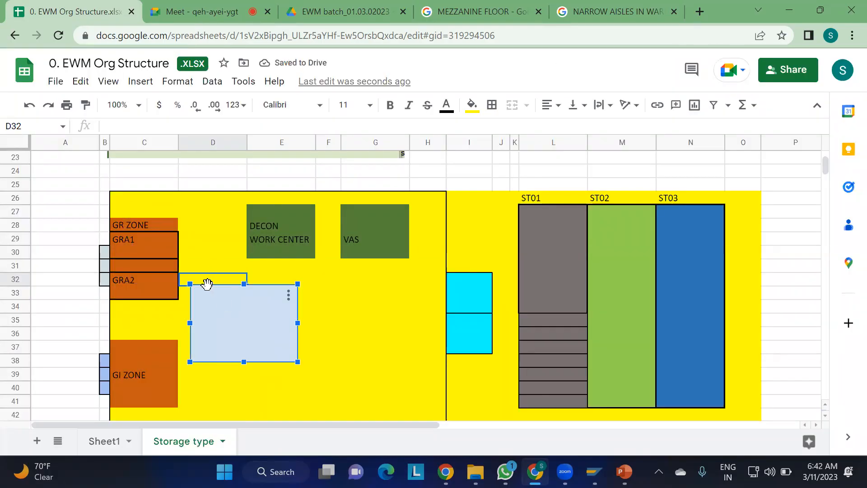
mouse_move(189, 284)
left_mouse_down()
mouse_move(271, 344)
mouse_move(155, 240)
left_mouse_up()
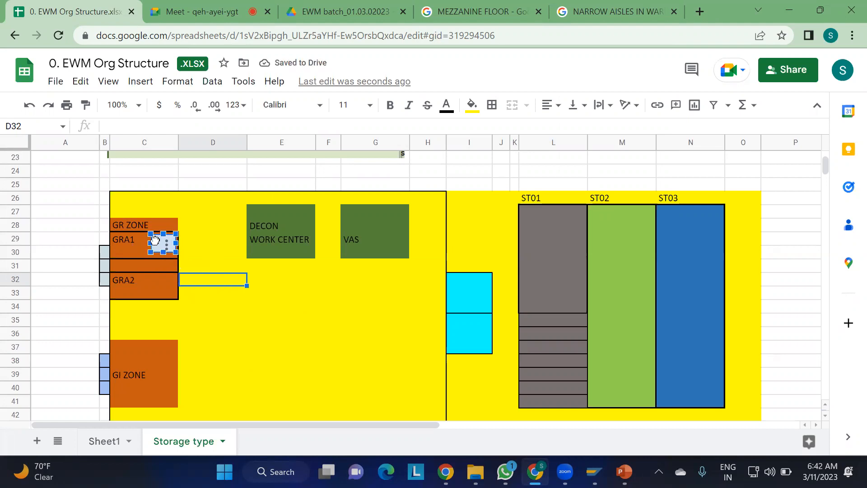
left_click(197, 171)
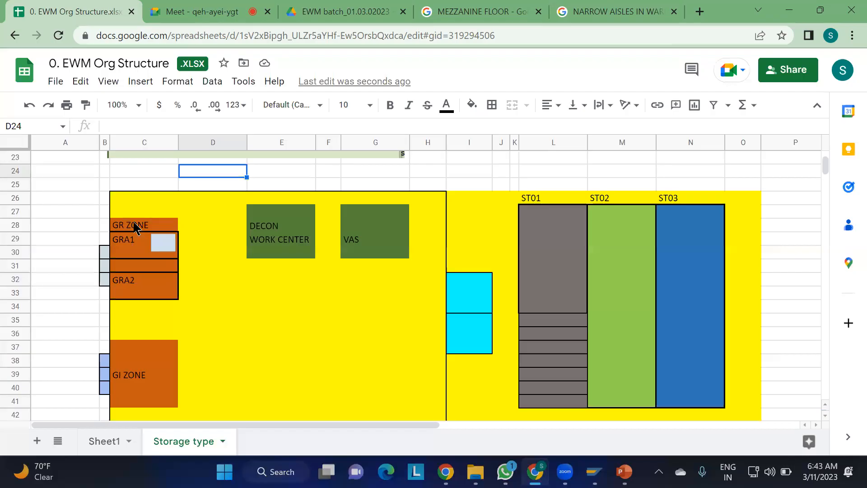
right_click(160, 243)
left_click_drag(161, 242, 160, 247)
left_click(277, 180)
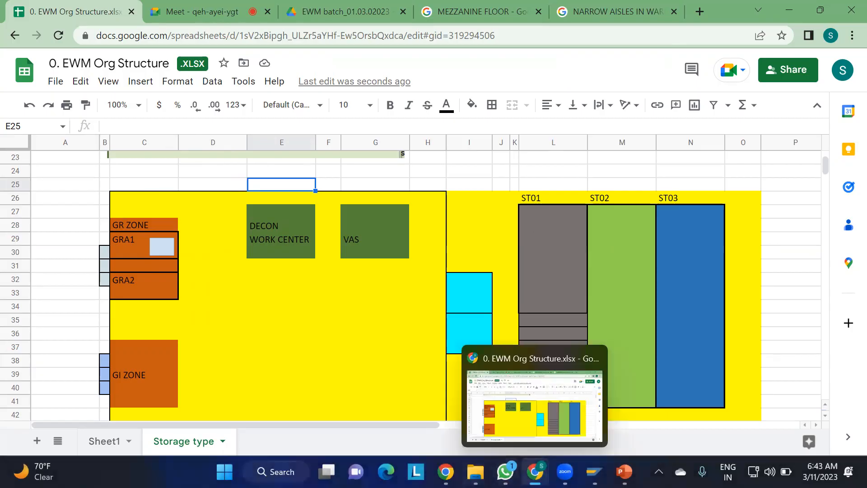
- Switch to the Pics presentation in PowerPoint and add a new slide after slide 11
left_click(623, 471)
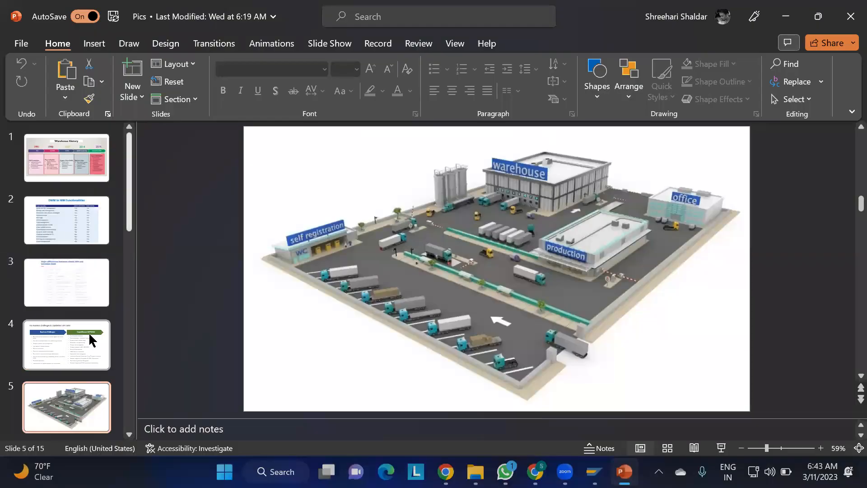
scroll(91, 339, "down", 10)
scroll(91, 339, "up", 4)
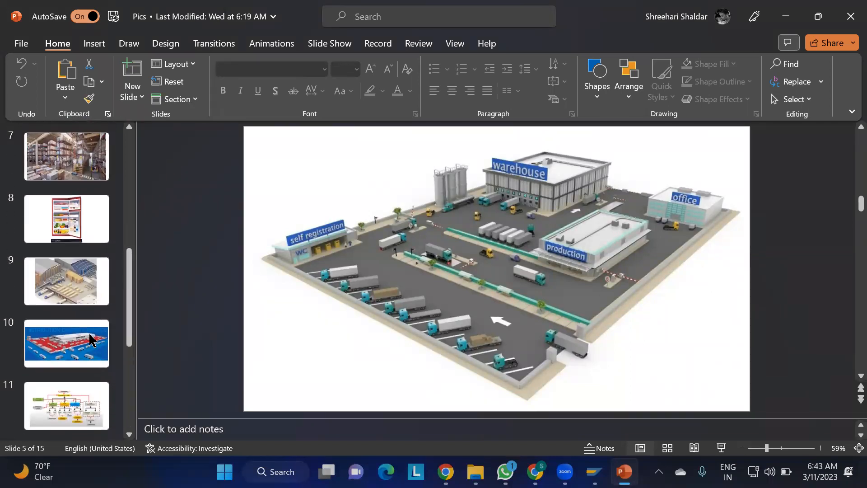
scroll(88, 339, "down", 1)
left_click(79, 332)
key("ctrl+m")
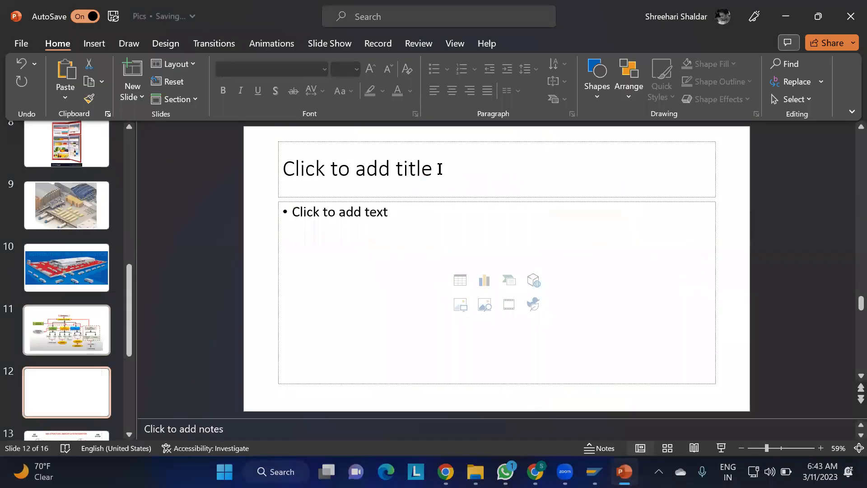
- Delete the title and content placeholders from new slide 12 to leave it blank
left_click(350, 142)
key("Delete")
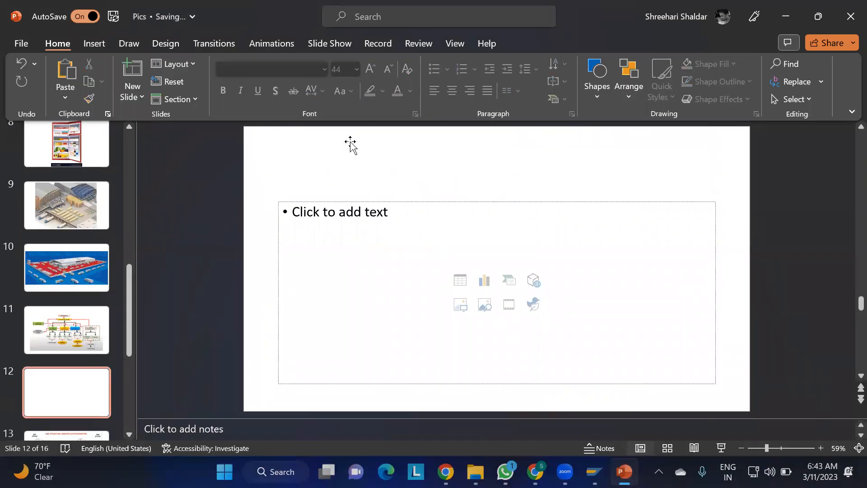
left_click(366, 200)
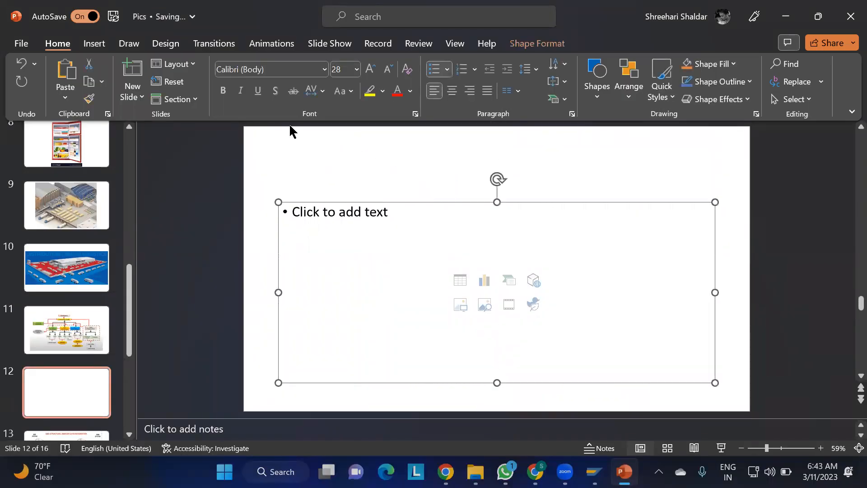
key("Delete")
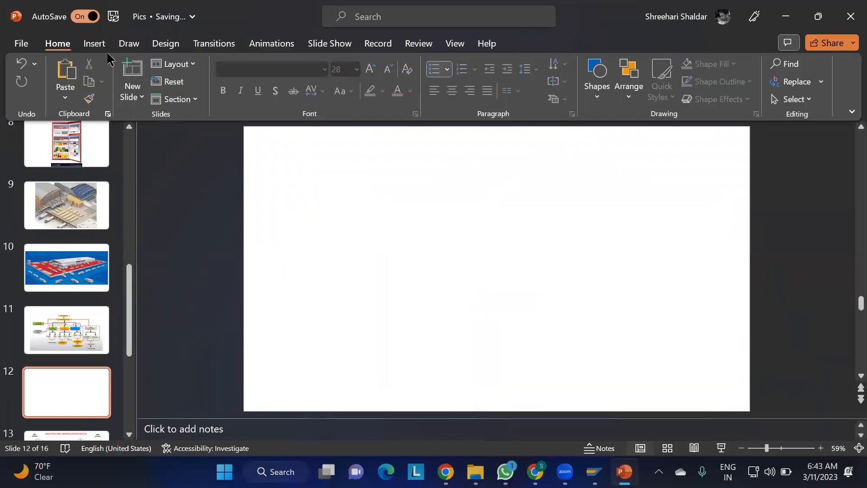
- Choose a shape to draw on the blank slide 12
left_click(95, 43)
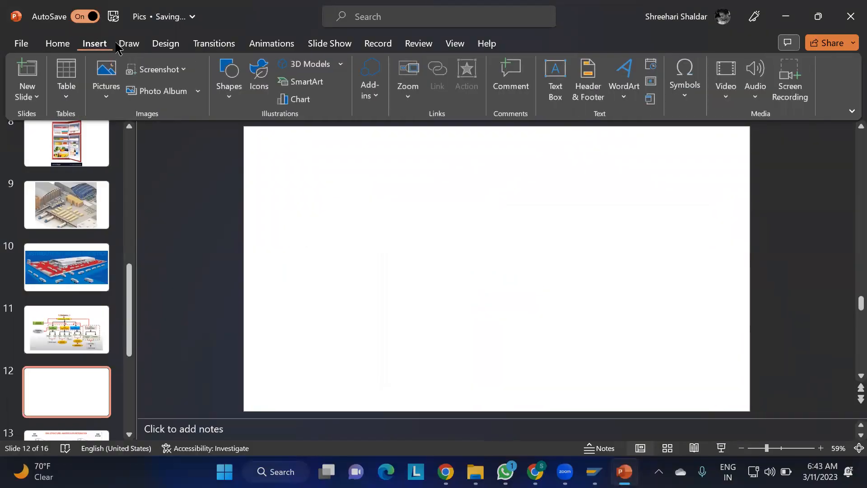
left_click(229, 83)
left_click(263, 134)
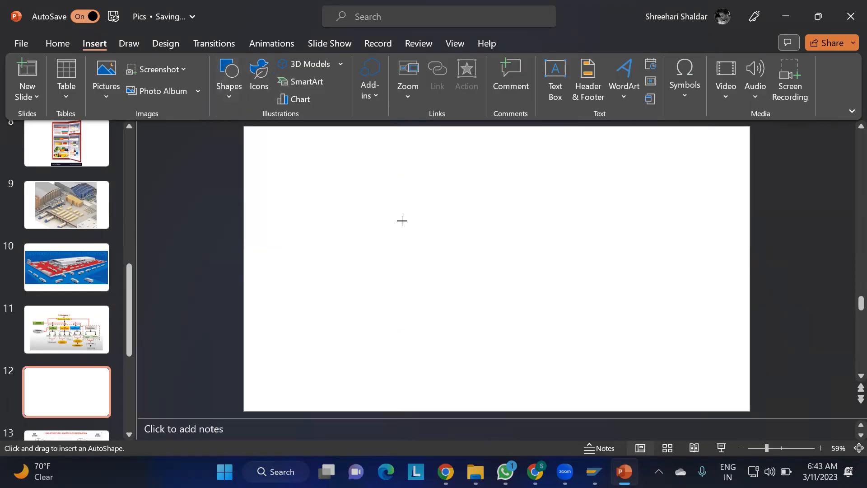
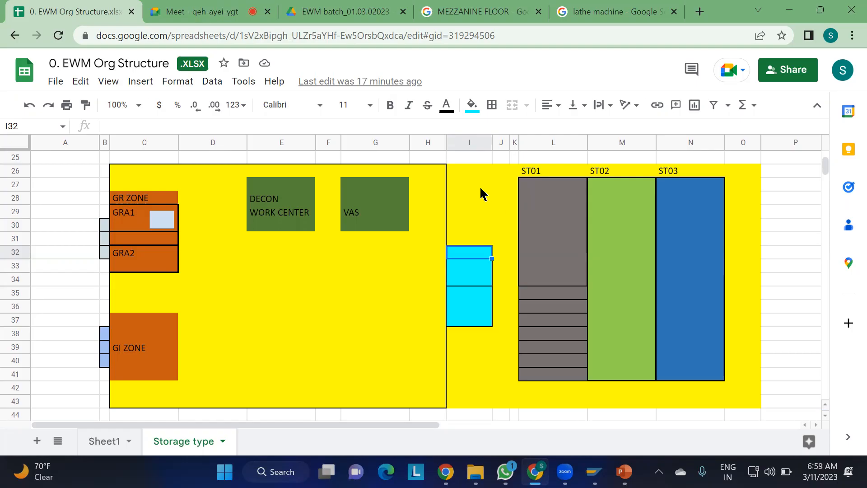
- Clear the ASAR label from cell L16 on the Storage type sheet of the EWM Org Structure spreadsheet
scroll(479, 185, "up", 5)
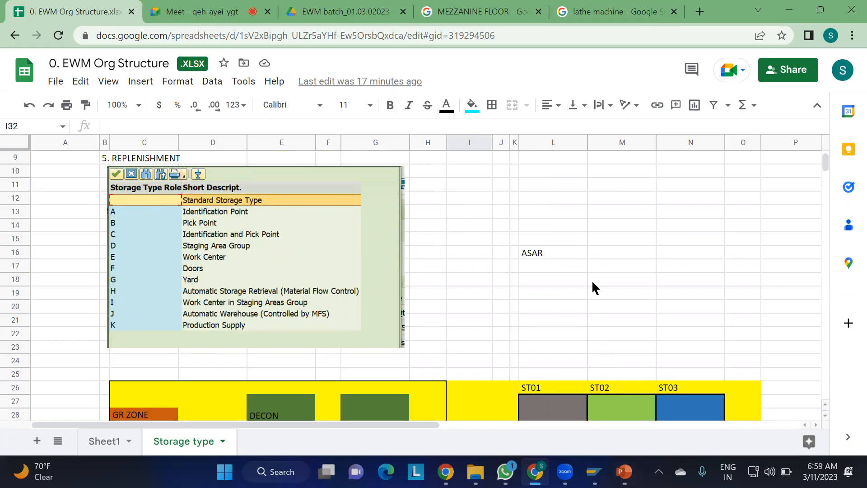
left_click(536, 243)
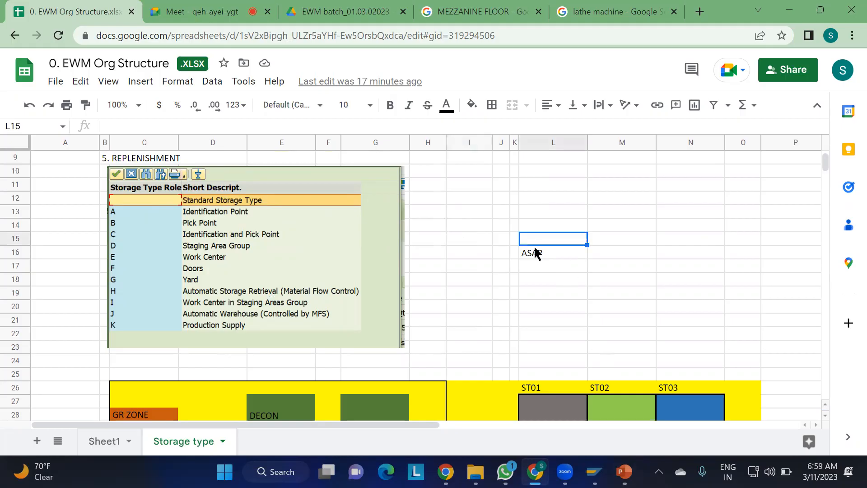
left_click(536, 255)
key("Delete")
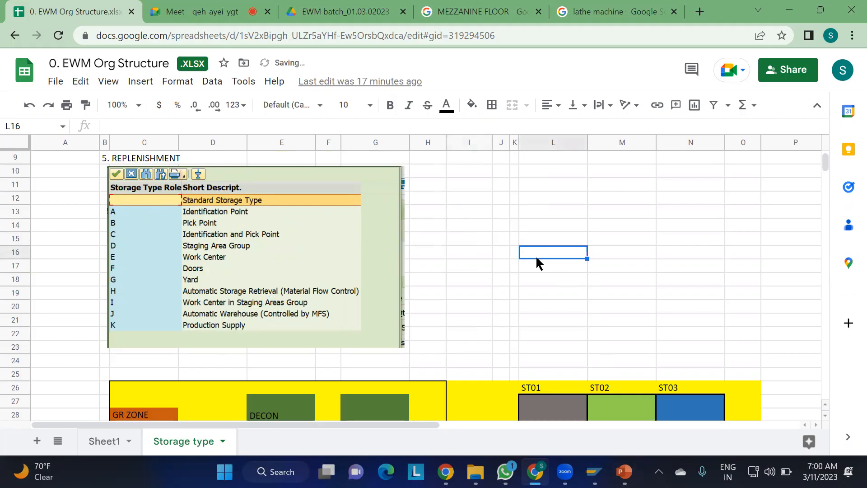
left_click(661, 280)
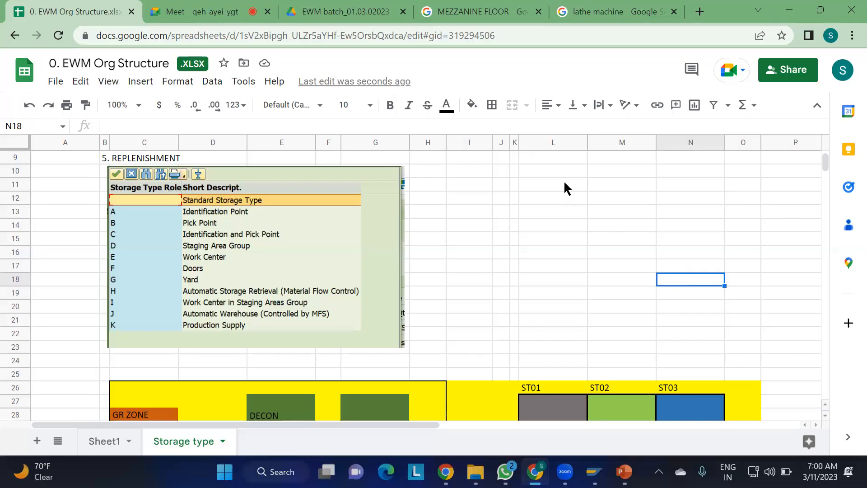
- Enter the list WAREHOUSE NUMBER, STORAGE TYPE, SS and BINS into cells L10 to L13
left_click(550, 175)
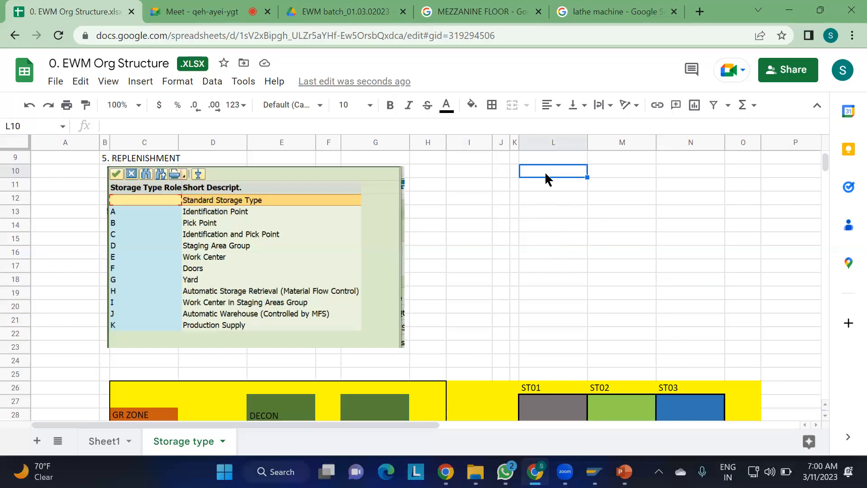
type("WAREHOUSE NUMBER")
key("Return")
type("STORAGE TYPE")
key("Return")
type("SE")
key("BackSpace")
type("S")
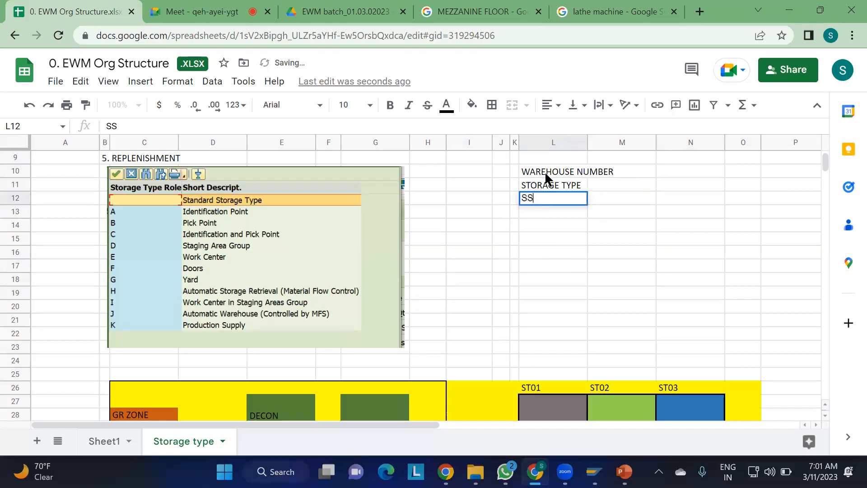
key("Return")
type("BINS")
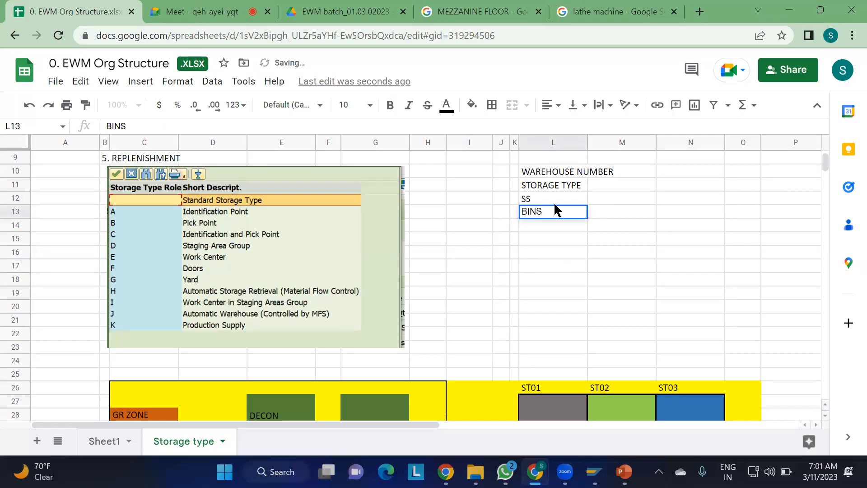
left_click(631, 243)
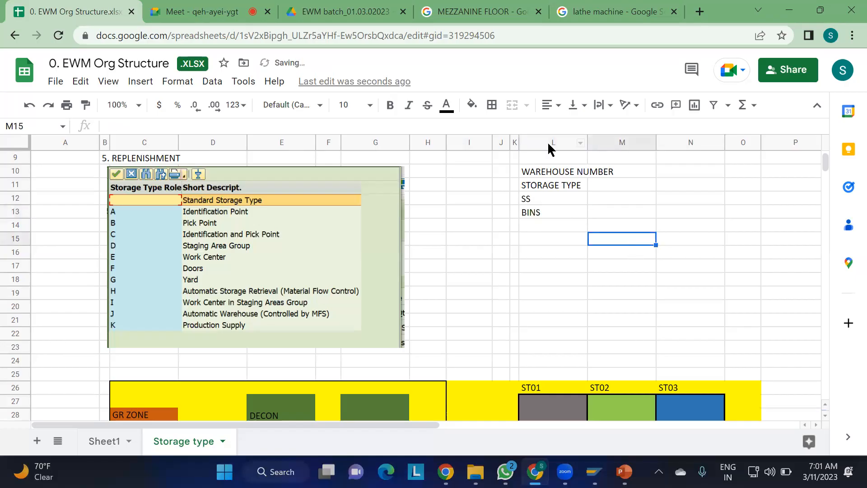
- Examine the warehouse layout, comparing storage type ST01 with the GR ZONE staging areas GRA1 and GRA2 and the box inside GRA1
left_click(554, 183)
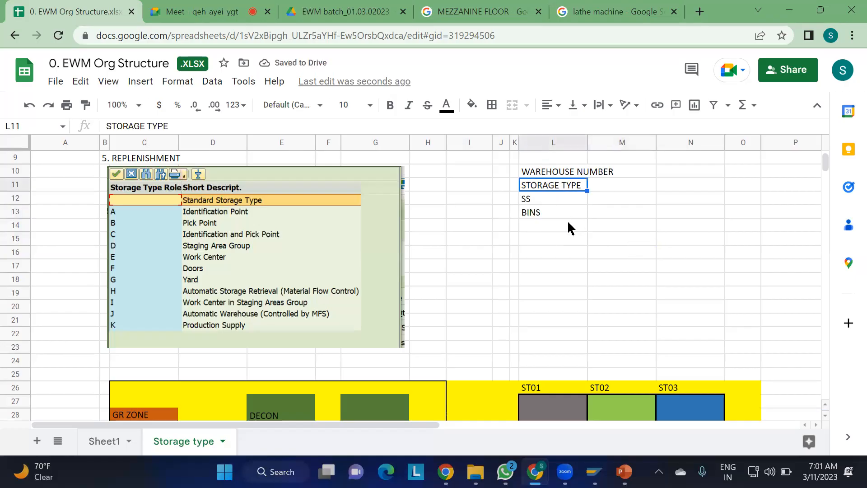
scroll(560, 266, "down", 6)
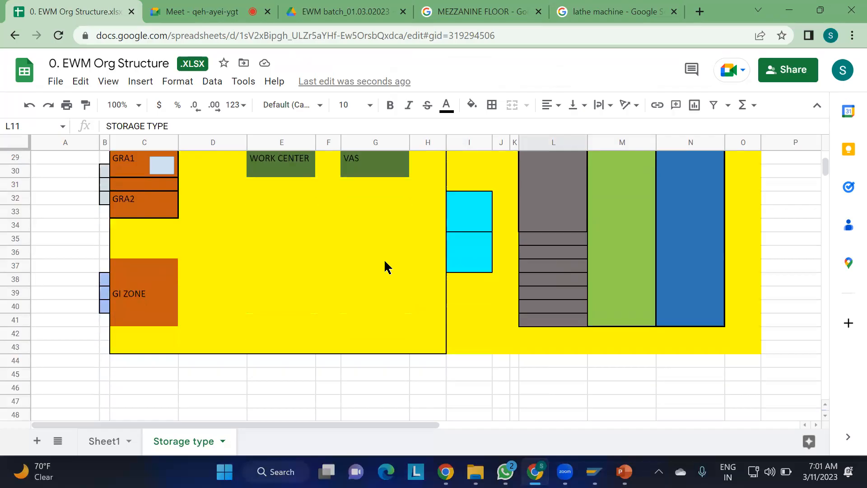
scroll(386, 266, "up", 2)
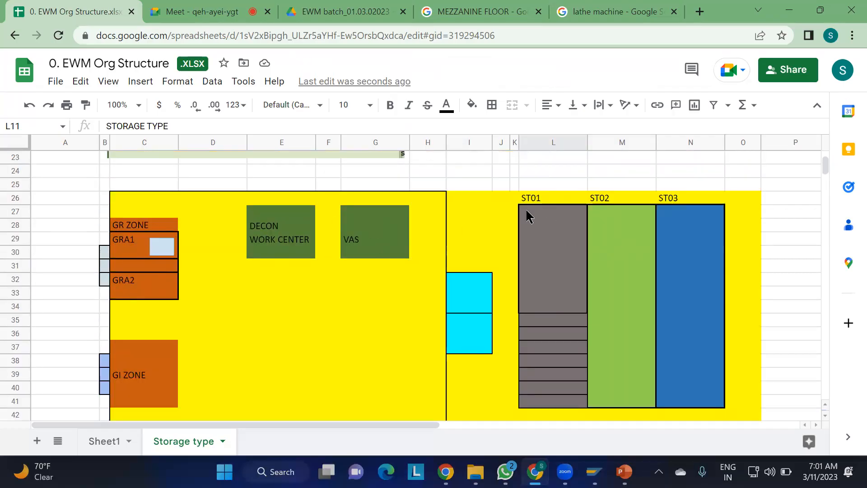
left_click_drag(540, 215, 537, 335)
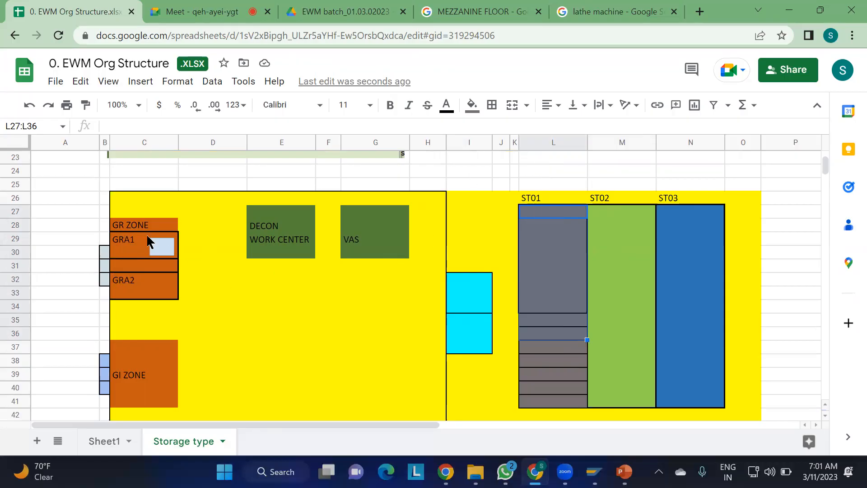
left_click_drag(147, 225, 146, 271)
left_click_drag(147, 300, 147, 300)
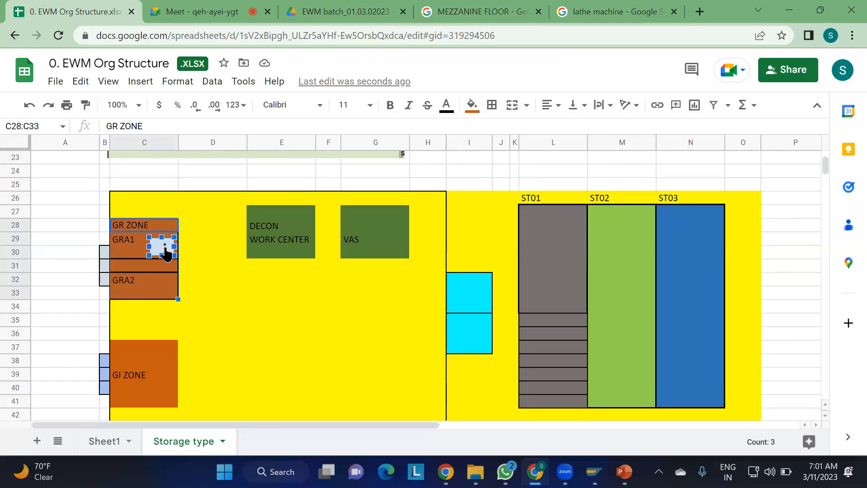
left_click(198, 285)
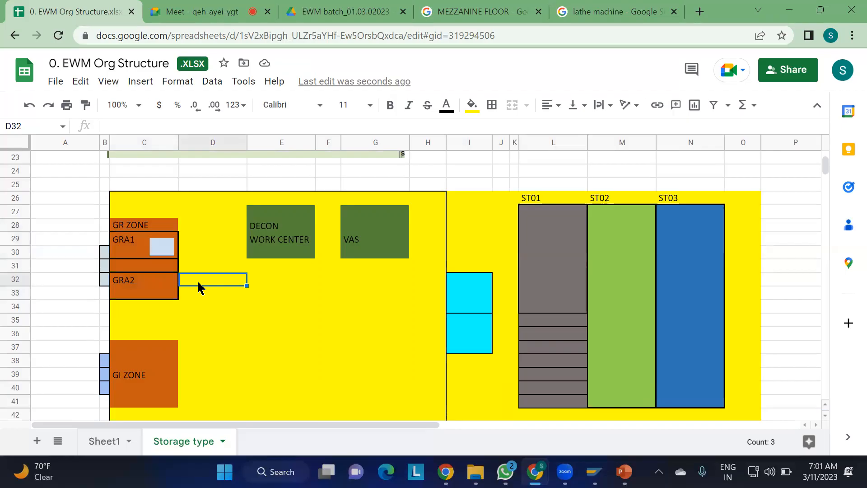
left_click(161, 247)
left_click(162, 246)
left_click(191, 230)
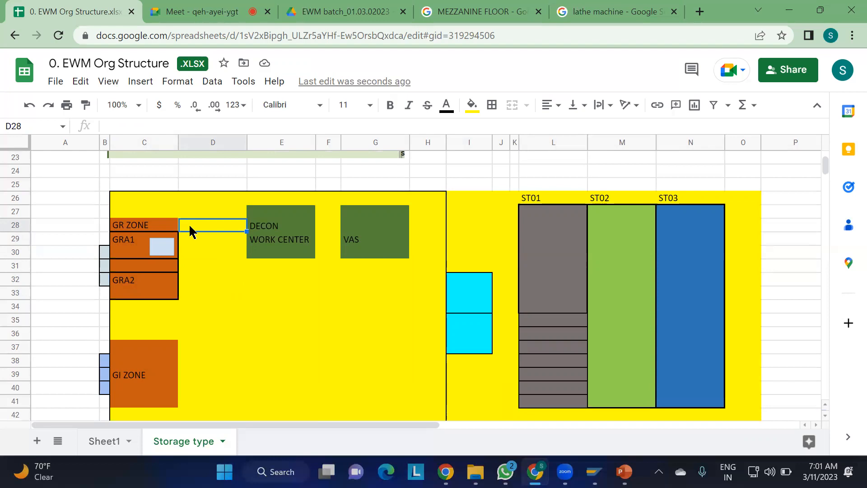
left_click_drag(551, 215, 537, 354)
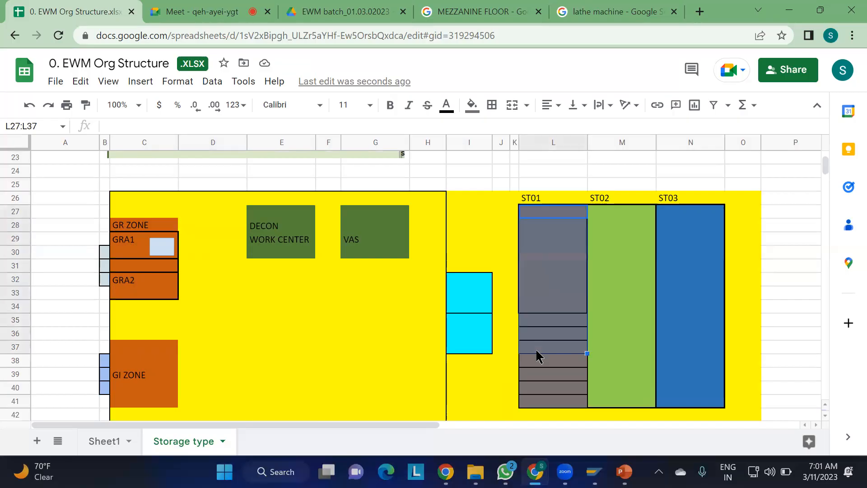
left_click(462, 228)
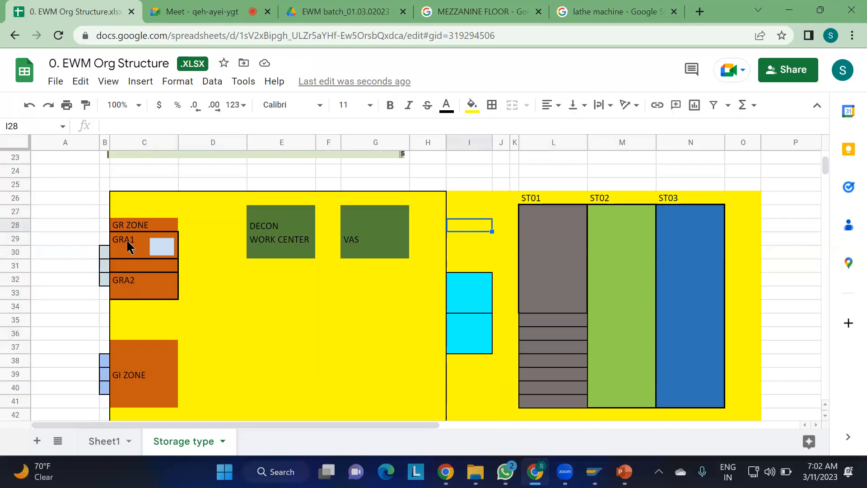
left_click(118, 281)
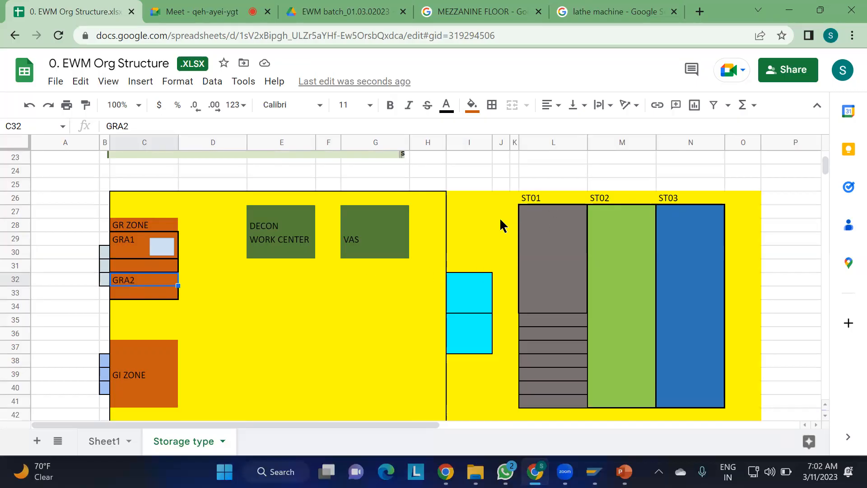
left_click_drag(539, 206, 541, 388)
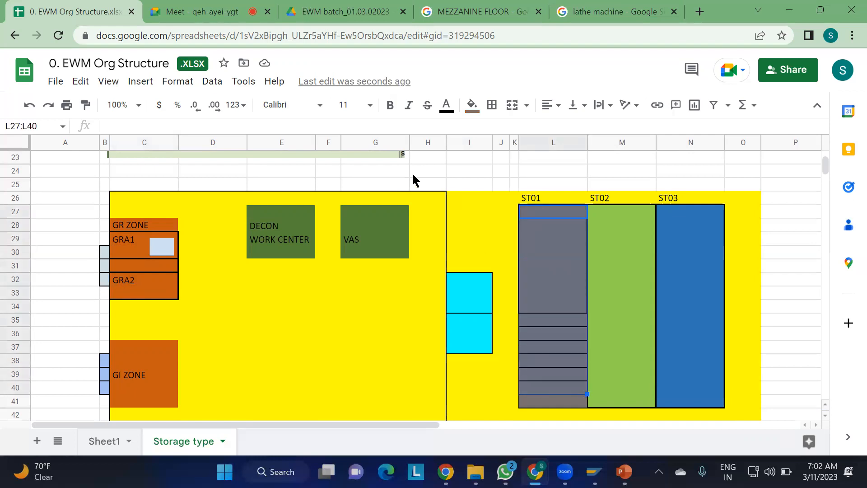
- Switch to SAP and assign the Standard Storage Type role to storage type ST01 of warehouse WHM2
mouse_move(594, 471)
left_click(631, 394)
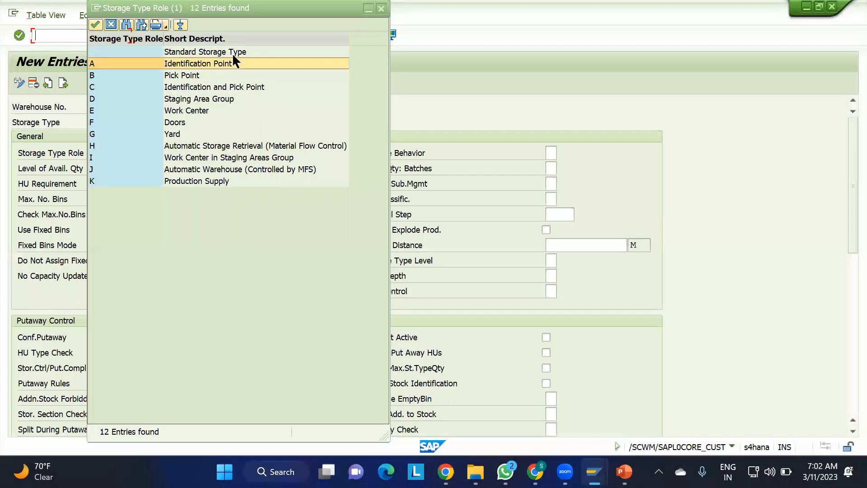
double_click(193, 51)
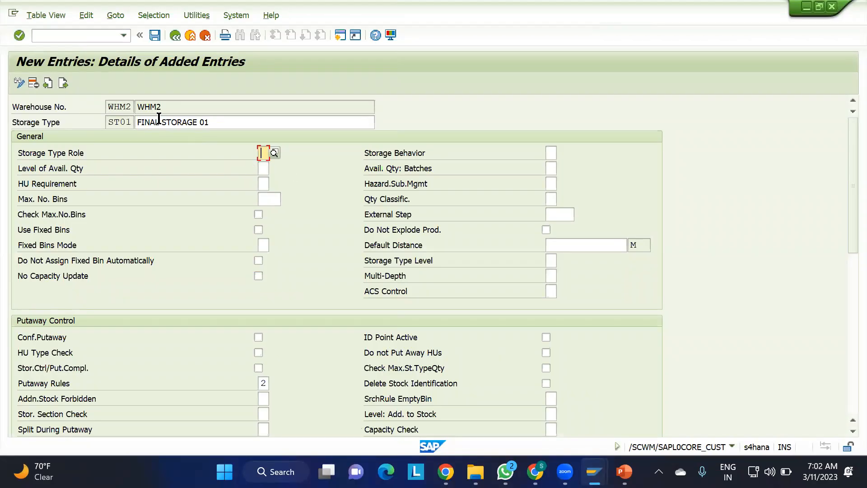
- Review the Staging Area Group entry among the storage type roles and look through the remaining settings of storage type ST01
left_click(275, 152)
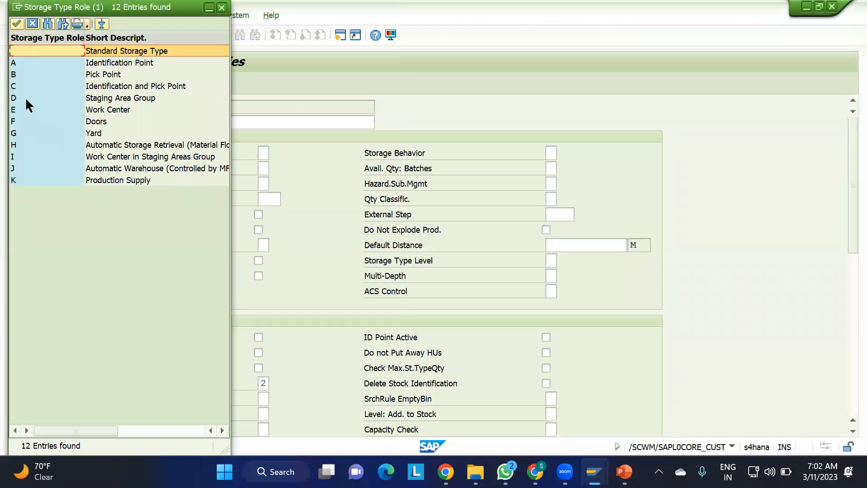
left_click(107, 98)
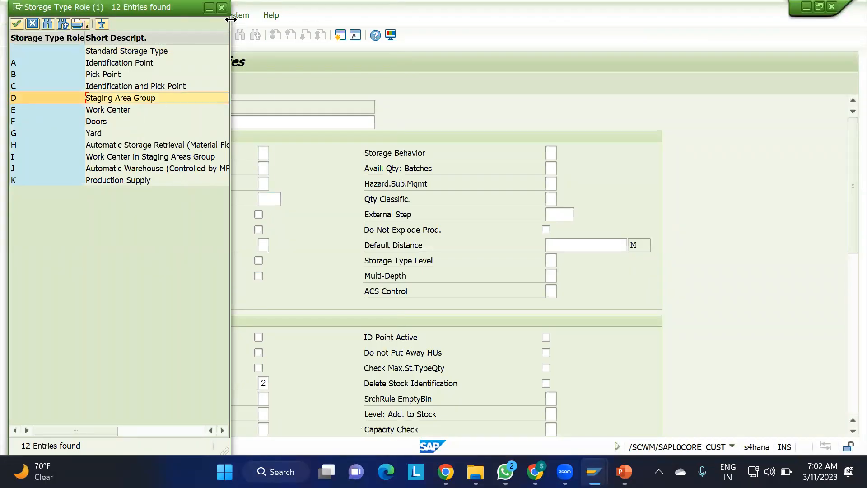
left_click(222, 8)
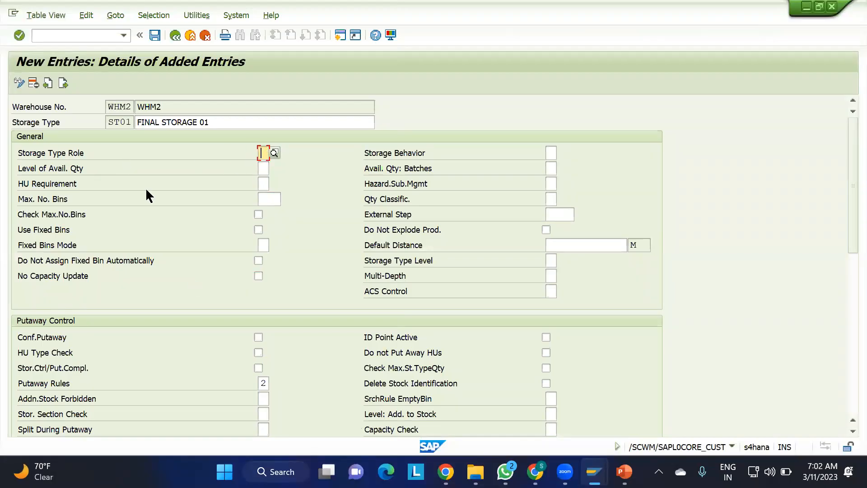
scroll(222, 379, "down", 3)
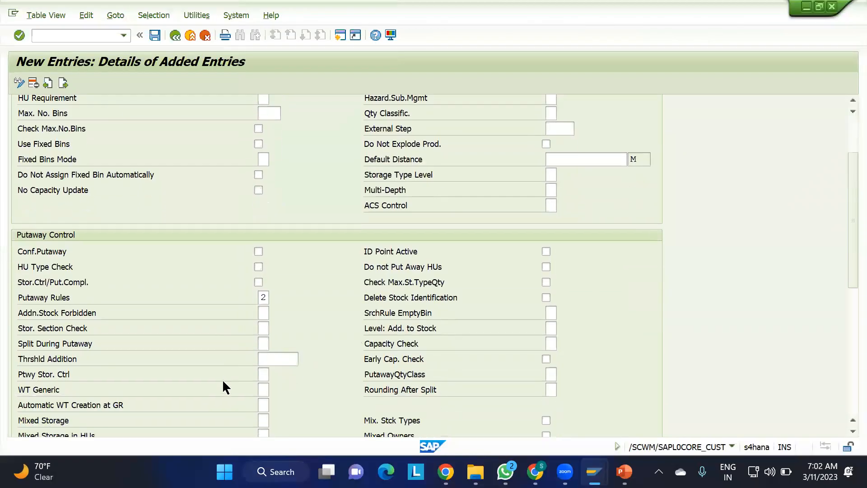
scroll(223, 381, "down", 4)
scroll(223, 382, "up", 6)
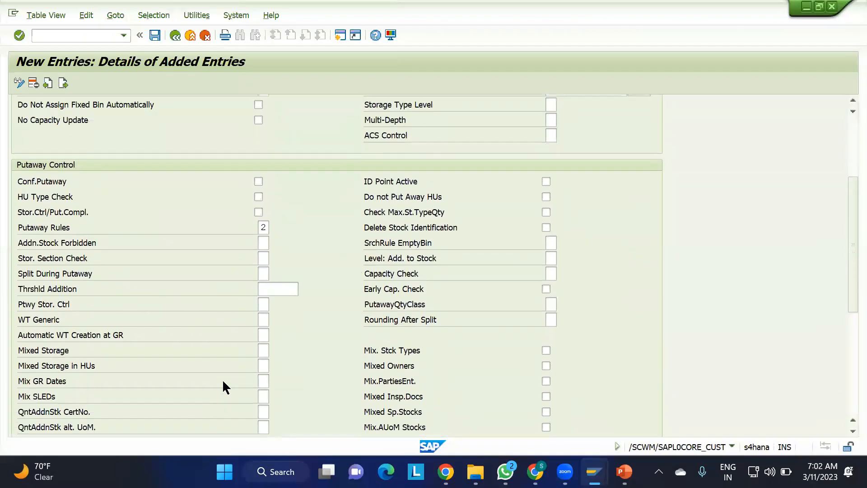
scroll(222, 379, "up", 2)
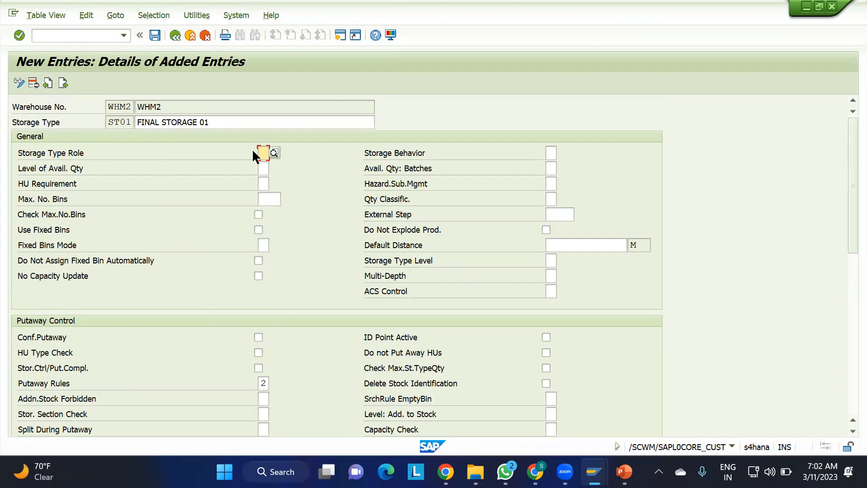
- Activate Stor.Ctrl/Put.Compl. and Delete Stock Identification in the putaway control of storage type ST01
left_click(259, 337)
left_click(257, 367)
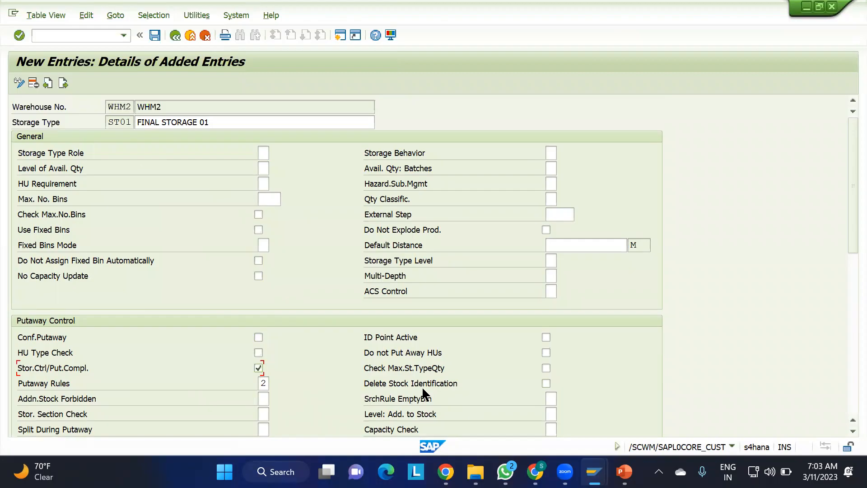
left_click(544, 385)
- Activate Confirm Removal for stock removal and set the goods movement availability group to 002 as mandatory
scroll(448, 372, "down", 5)
scroll(448, 378, "down", 2)
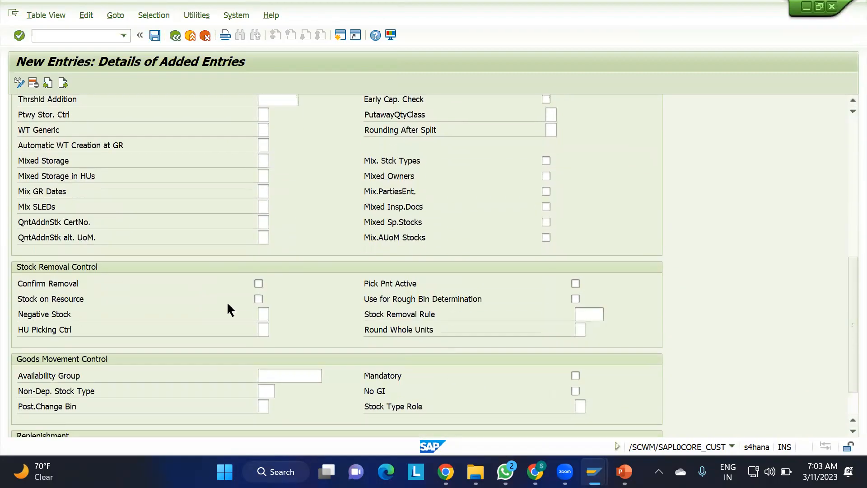
left_click(258, 283)
left_click(298, 374)
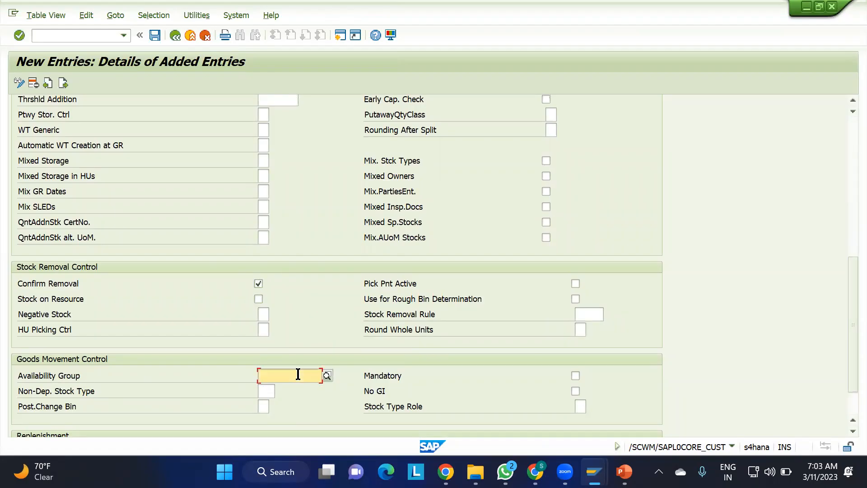
type("002")
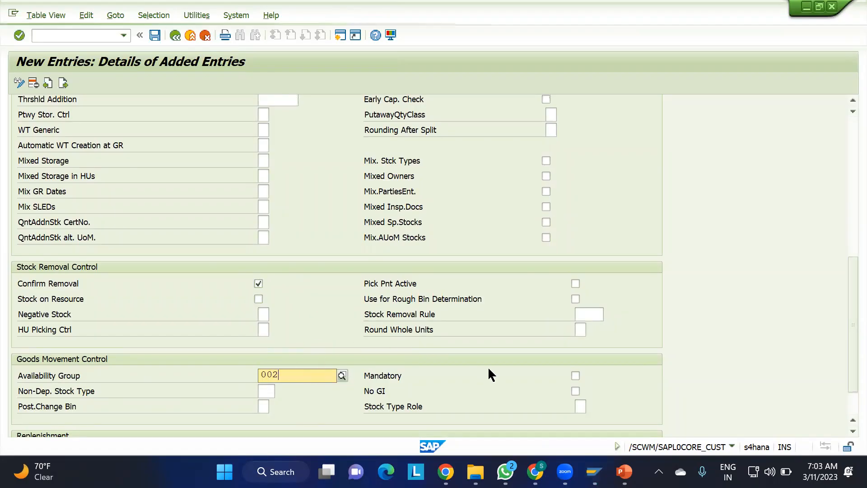
left_click(574, 375)
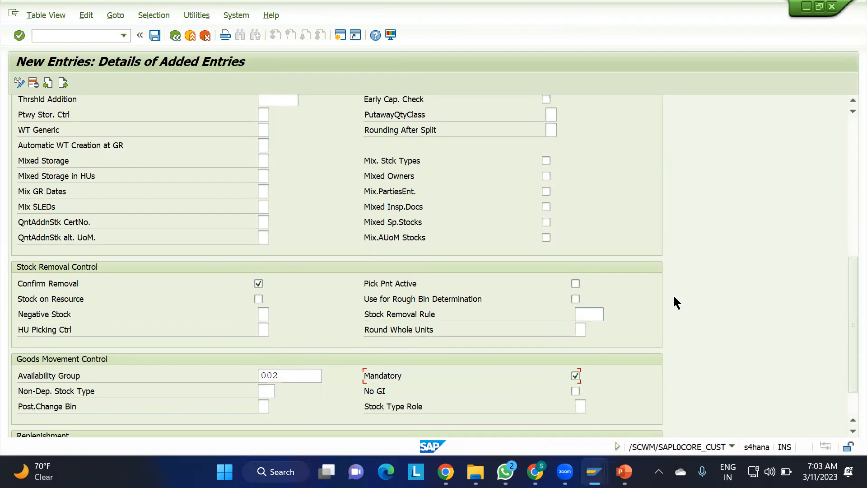
- Save the configured settings of storage type ST01 for warehouse WHM2
scroll(673, 294, "up", 5)
scroll(672, 294, "up", 3)
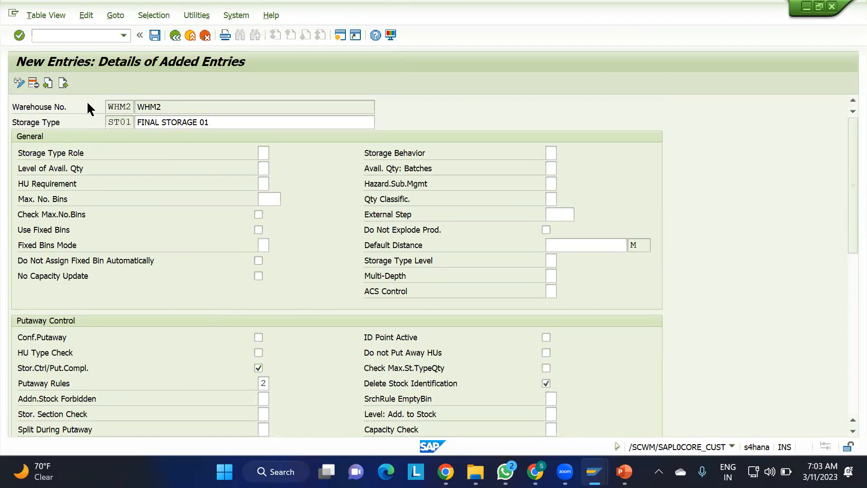
left_click(155, 36)
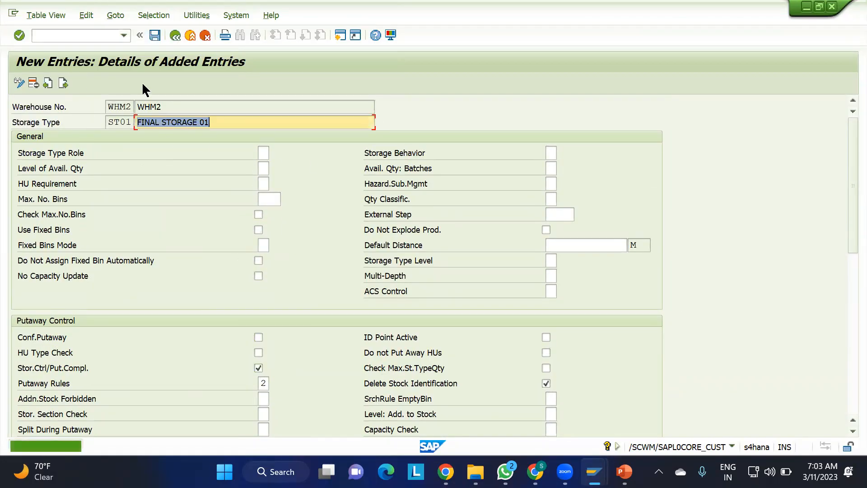
- Review the HU Requirement, Storage Type Role and putaway control settings of the saved storage type ST01
scroll(217, 272, "down", 1)
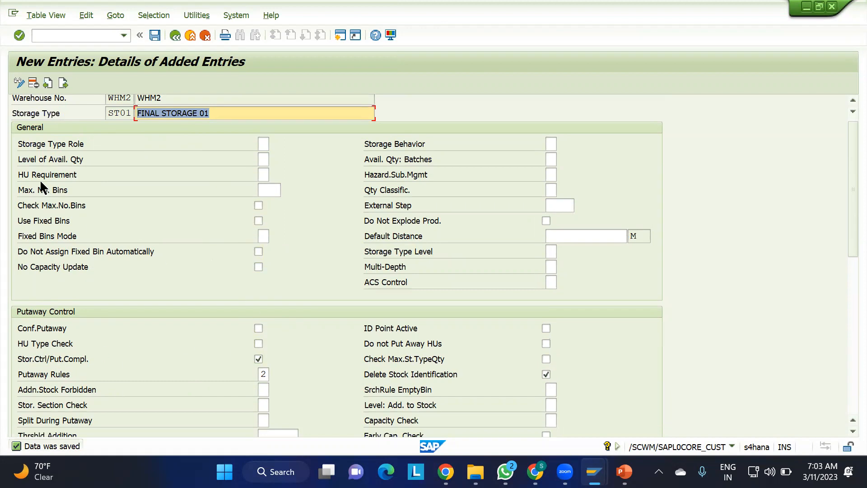
left_click(263, 175)
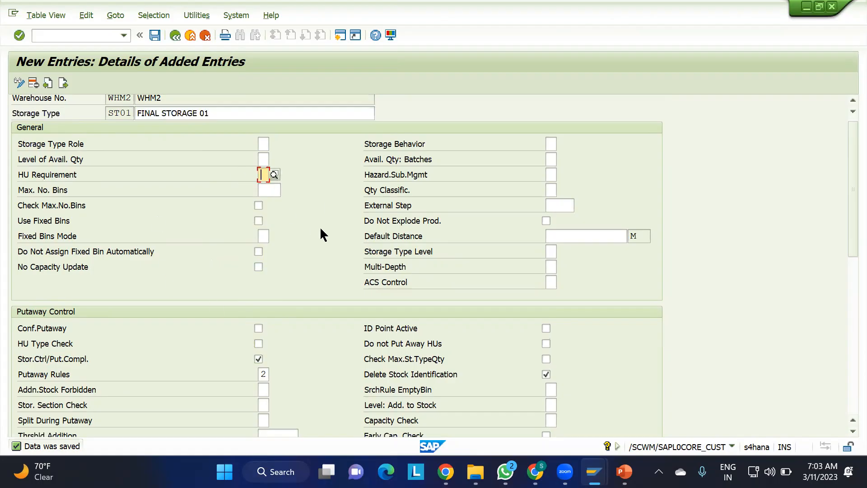
scroll(323, 199, "up", 1)
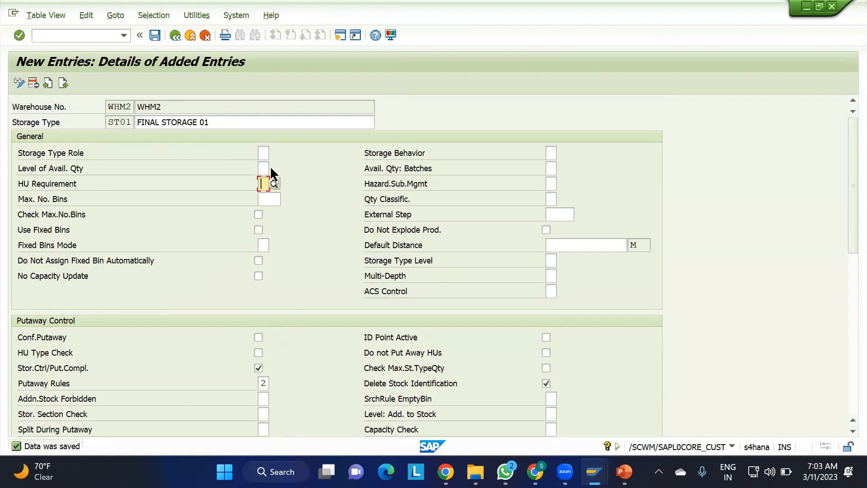
left_click(262, 152)
left_click(546, 111)
scroll(462, 301, "down", 5)
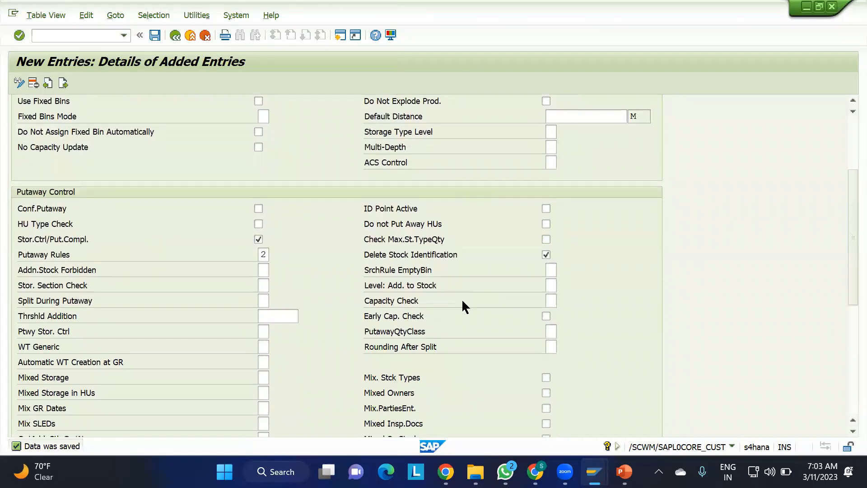
scroll(461, 299, "down", 1)
scroll(462, 298, "up", 6)
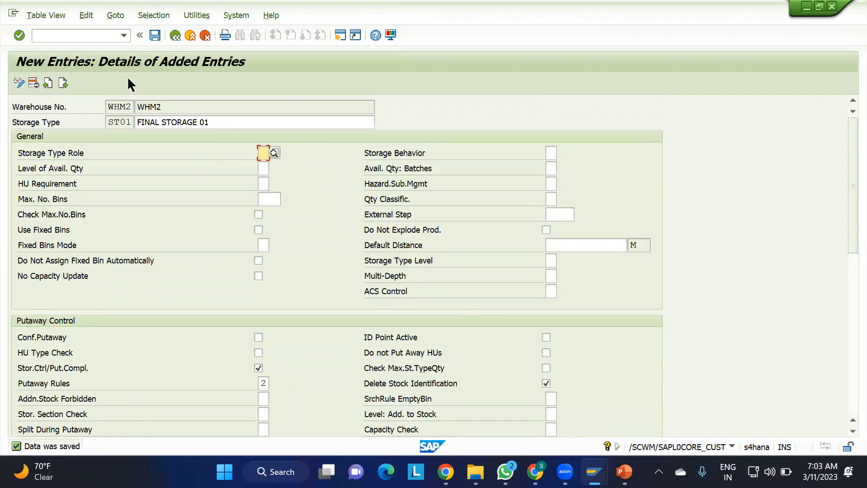
- Return to the storage type overview and start a new entry for warehouse WHM2 with storage type GRM1
left_click(155, 34)
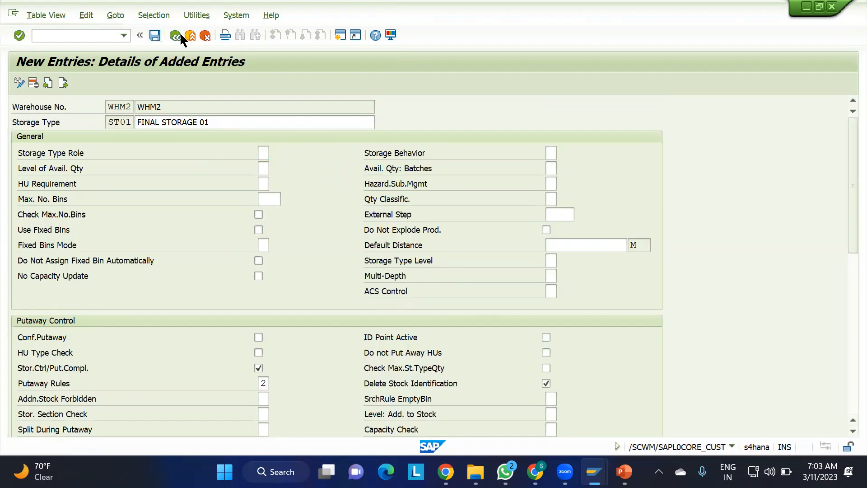
left_click(175, 35)
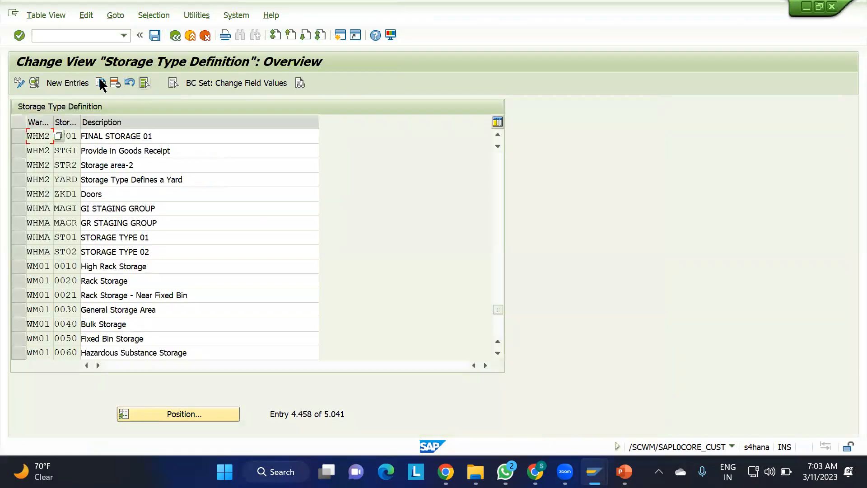
left_click(63, 84)
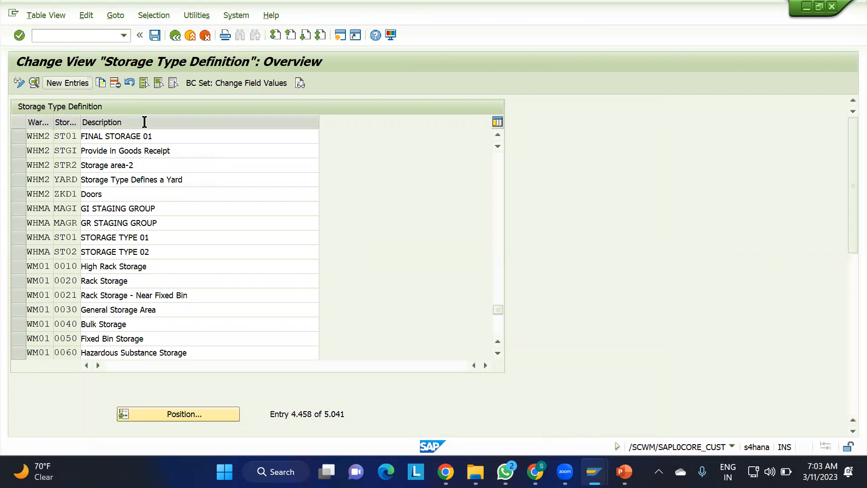
type("WHM2")
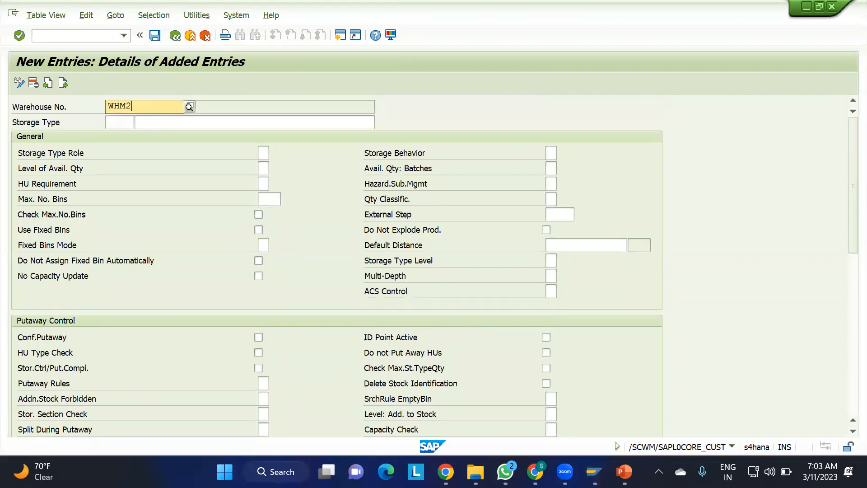
key("Tab")
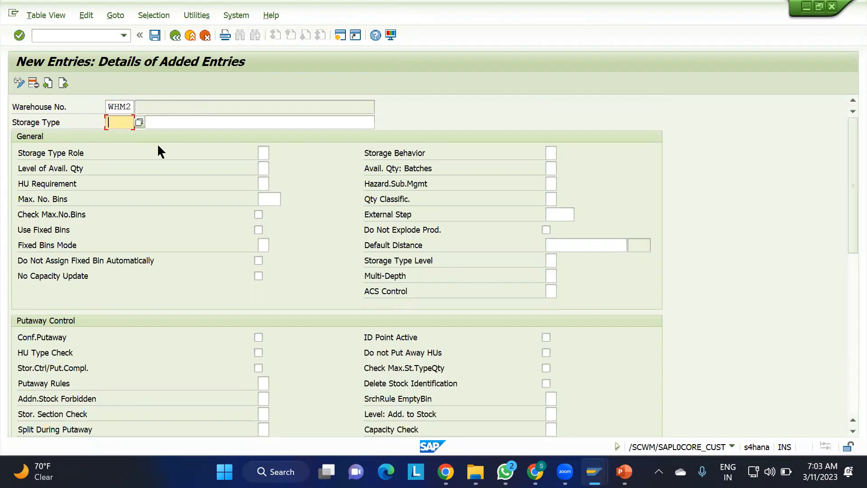
type("GRM1")
left_click_drag(131, 122, 120, 121)
- Describe storage type GRM1 as STAGING AREA GROUP FOR GR
left_click(167, 121)
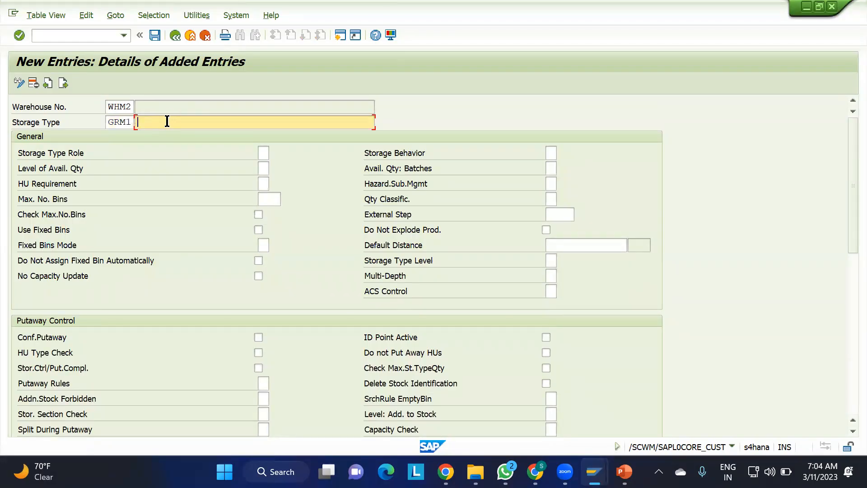
type("G")
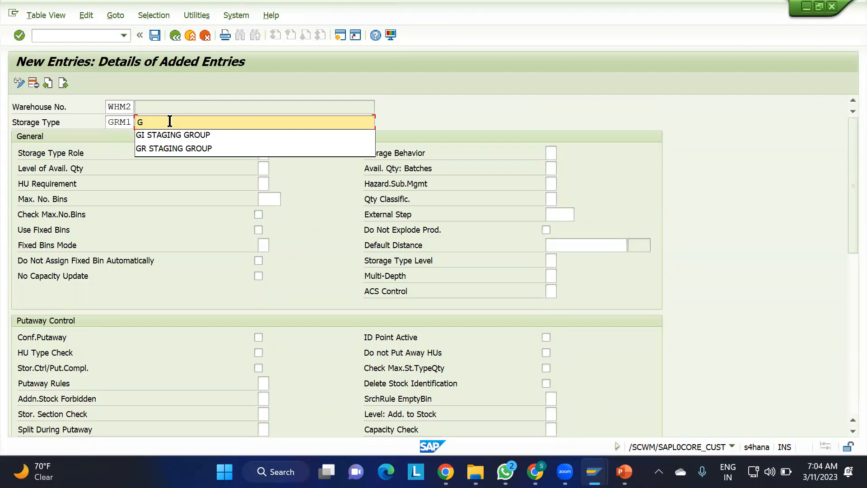
key("BackSpace")
type("SRA")
key("BackSpace")
key("BackSpace")
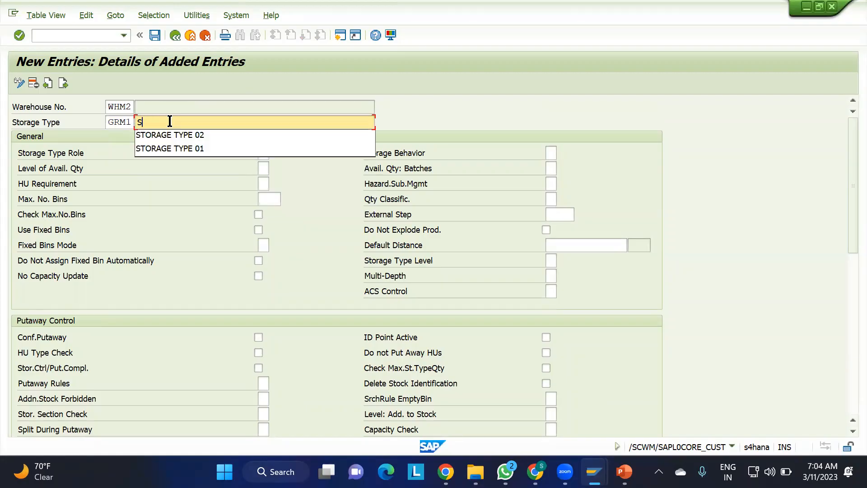
type("TAGING ")
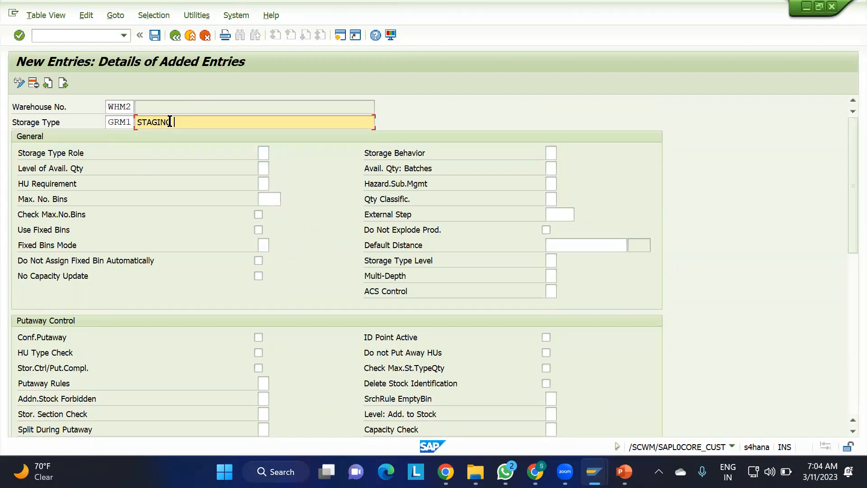
type("AREA GROUP FOR GR")
- Replace the description of storage type GRM1 with GR STAGING FOR WHM2
left_click_drag(266, 121, 26, 136)
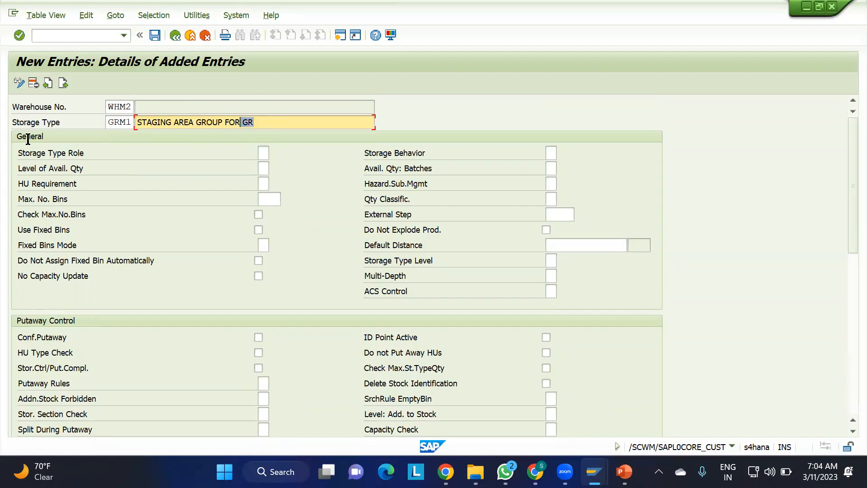
type("GR STA")
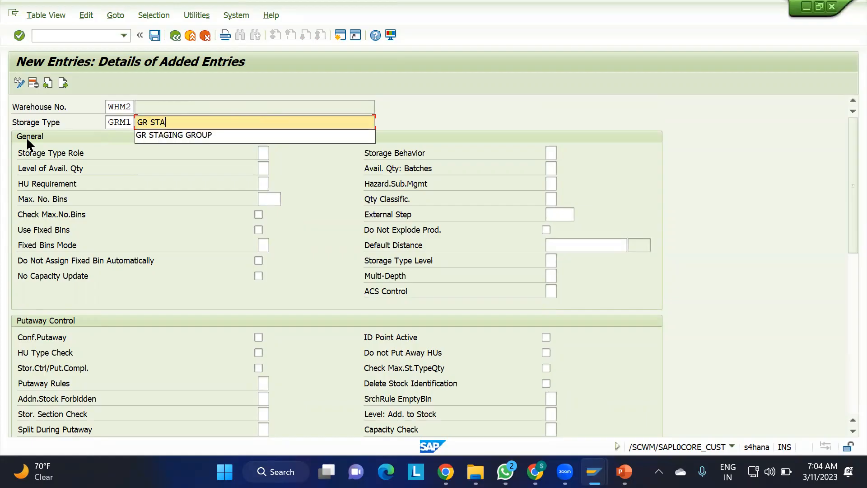
type("GING ")
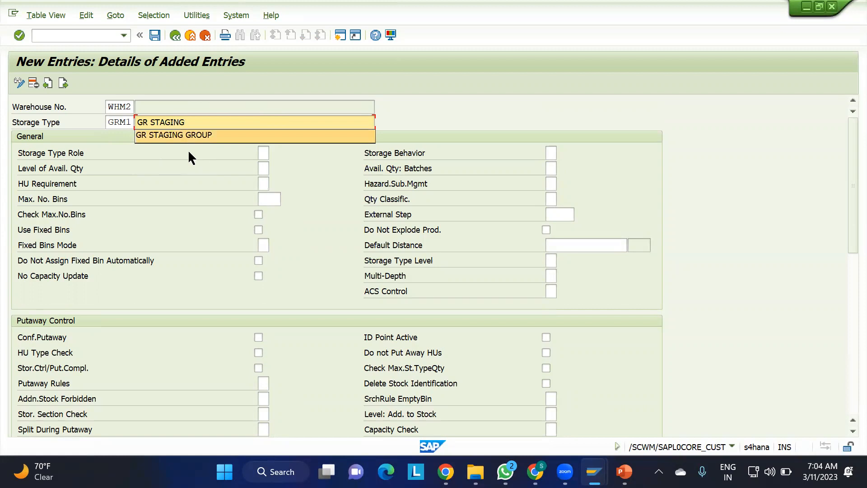
type("FOR WHM2")
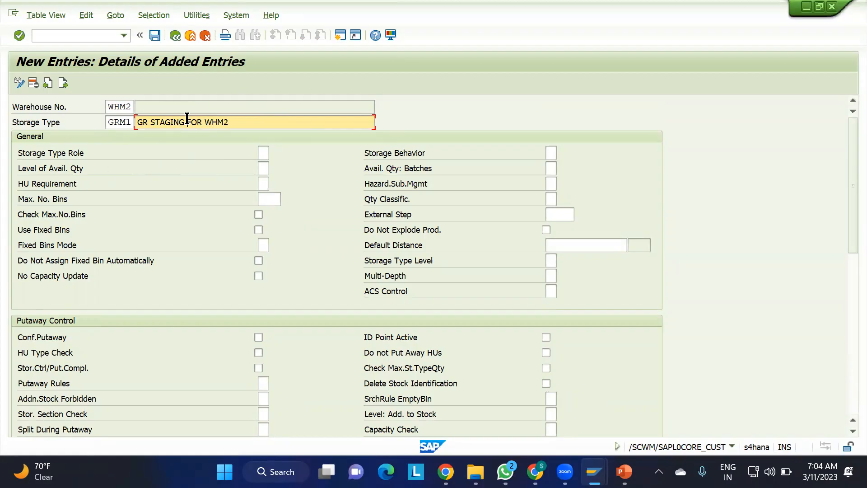
left_click_drag(187, 122, 136, 122)
- Assign storage type role D, Staging Area Group, to storage type GRM1
left_click(264, 152)
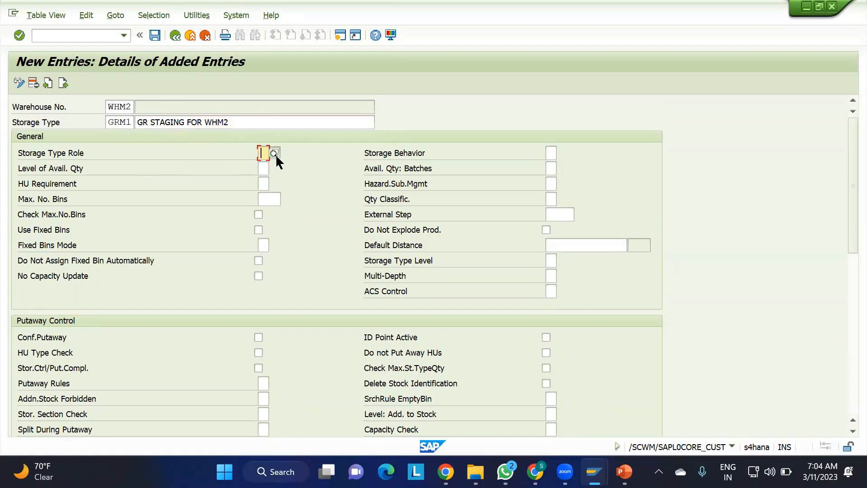
left_click(274, 153)
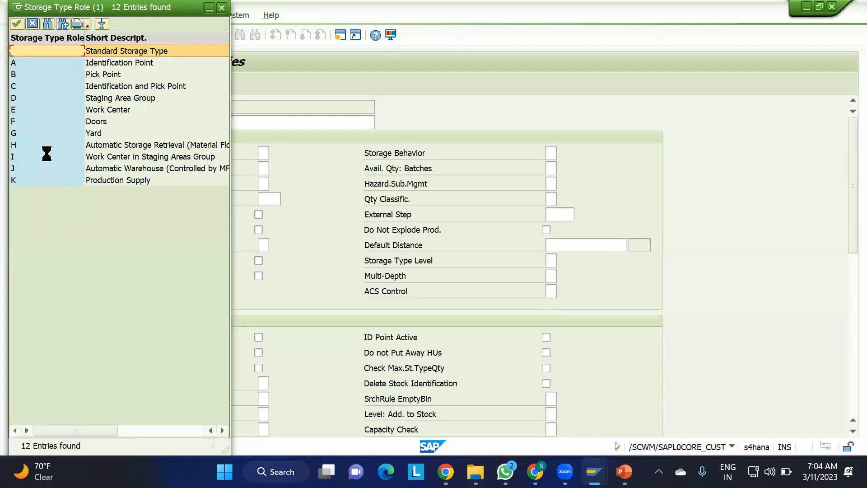
double_click(17, 98)
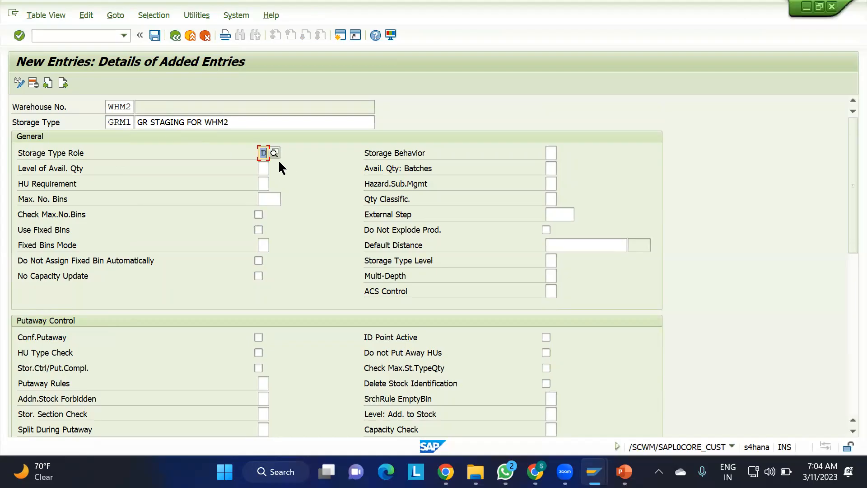
key("Return")
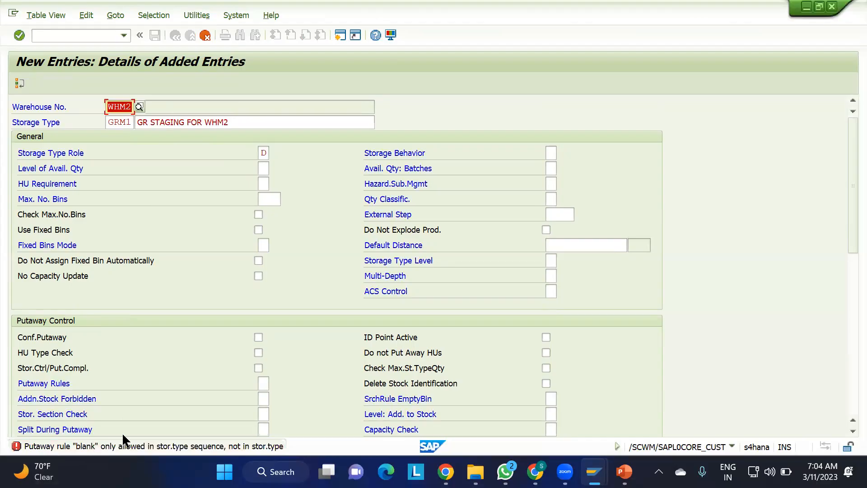
- Set the putaway rule of storage type GRM1 to 4, General Storage Area
left_click(262, 382)
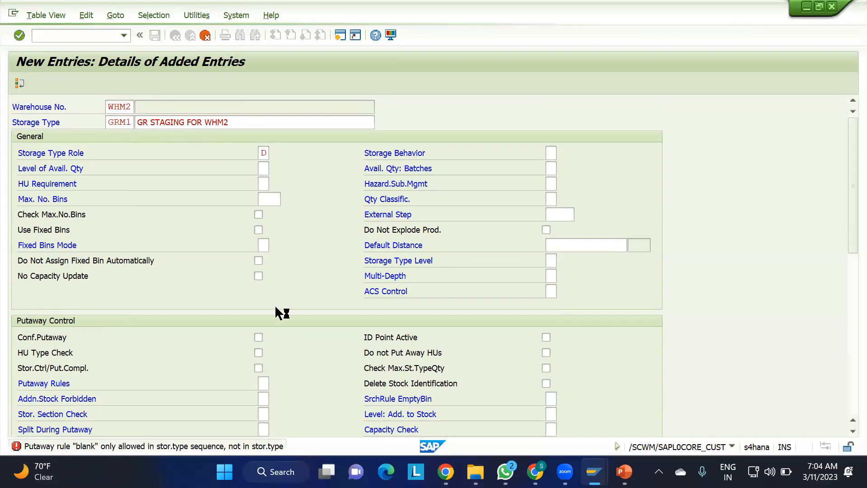
key("F4")
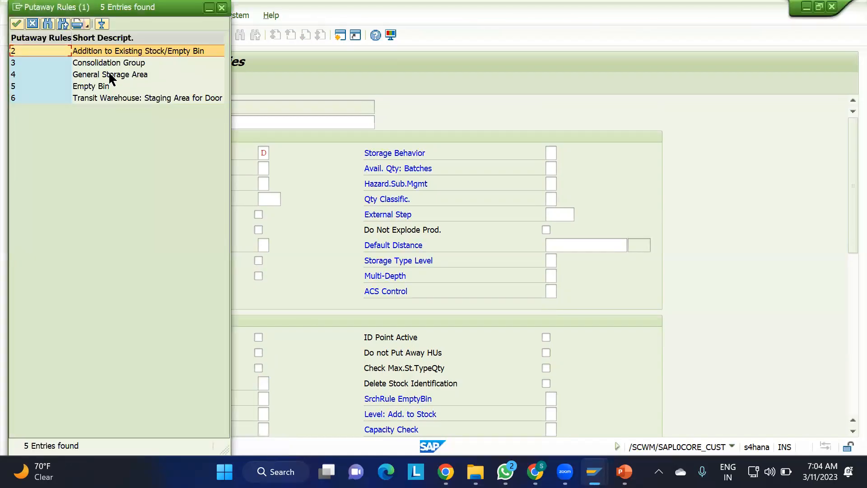
double_click(111, 74)
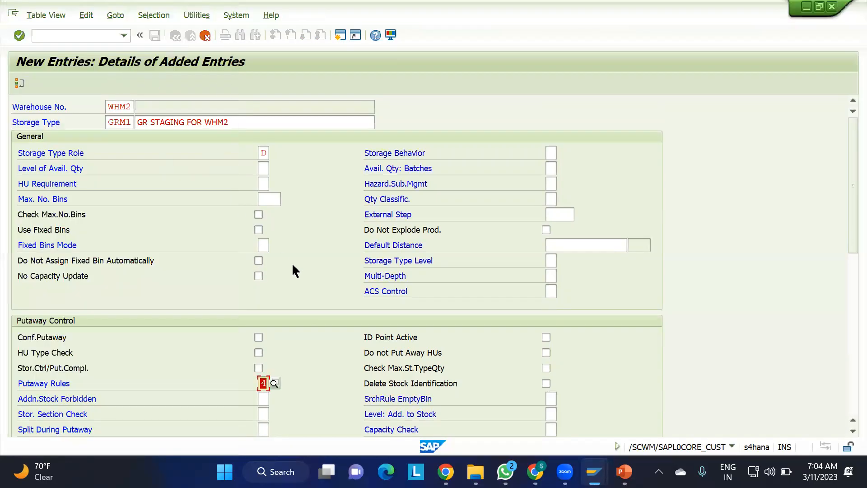
key("Return")
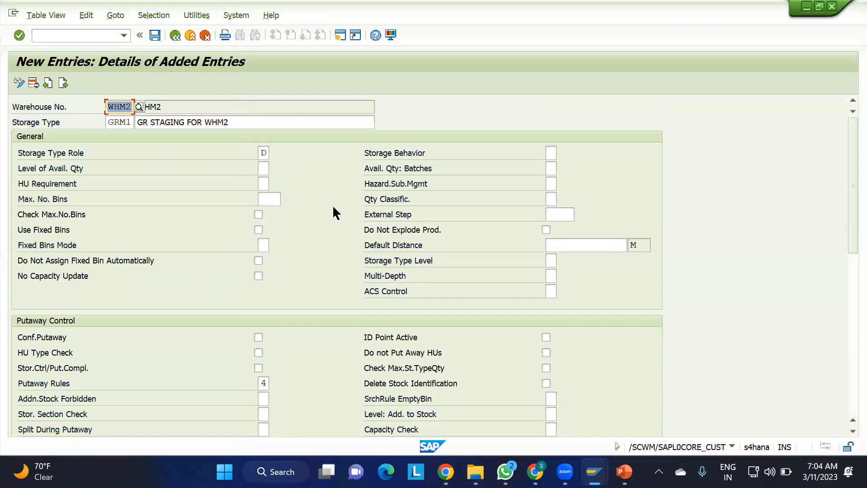
- Activate Conf.Putaway and Confirm Removal for storage type GRM1 and save the entry
scroll(295, 226, "down", 3)
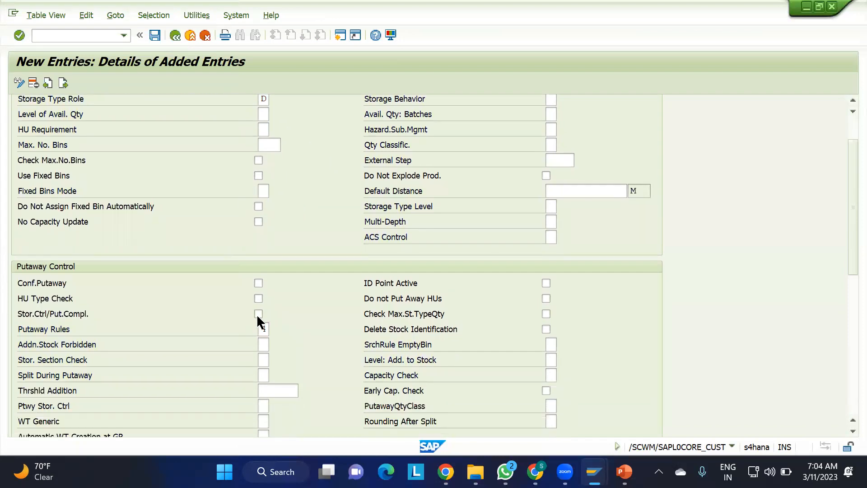
left_click(259, 283)
scroll(313, 307, "down", 15)
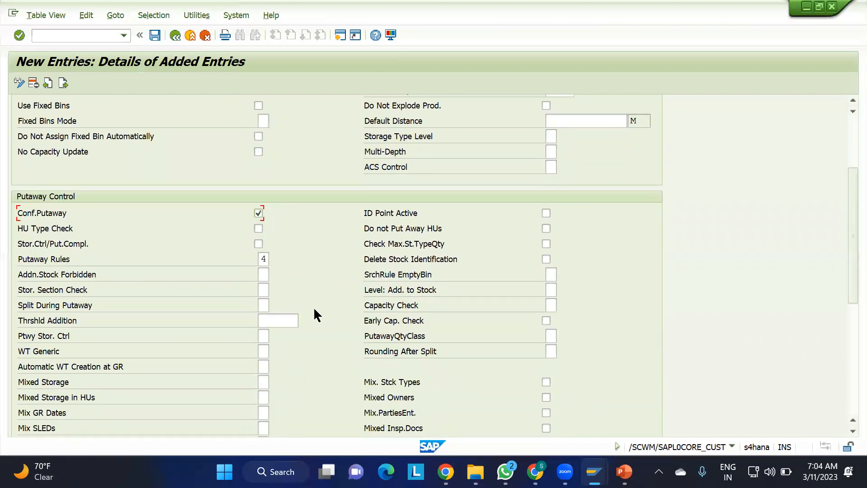
left_click(259, 296)
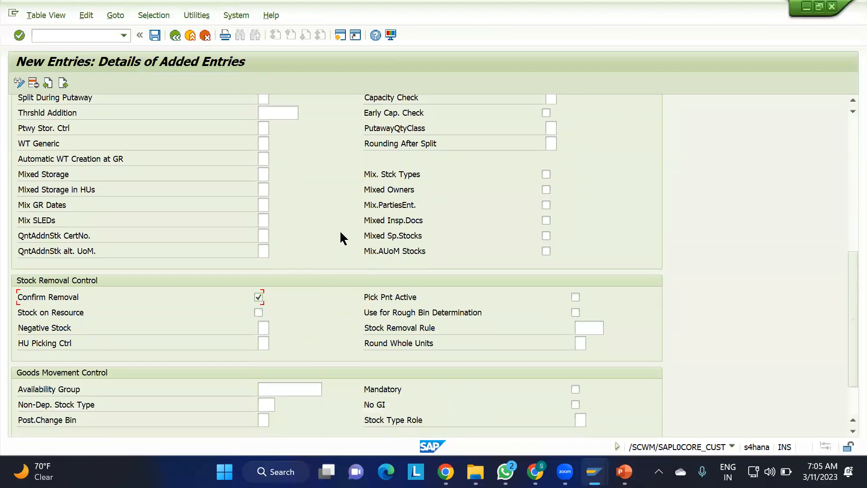
scroll(340, 229, "up", 15)
left_click(151, 36)
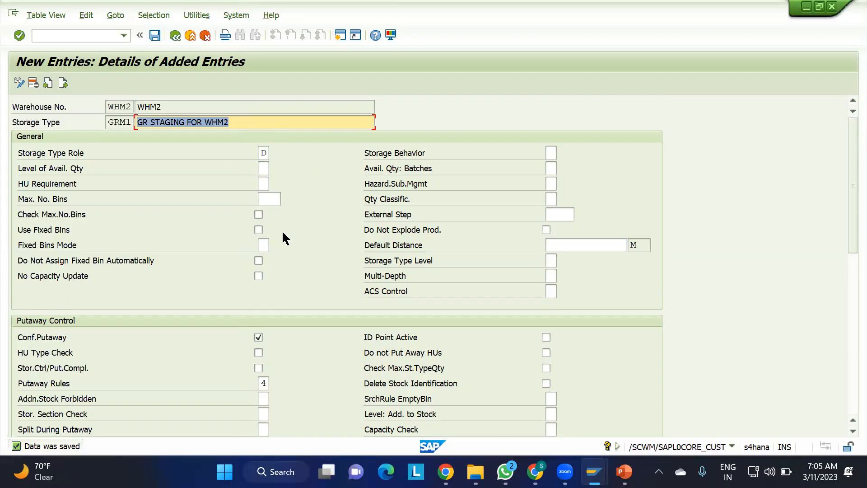
- Review the storage type role, storage behavior and putaway rule settings of the saved storage type GRM1
scroll(282, 230, "down", 2)
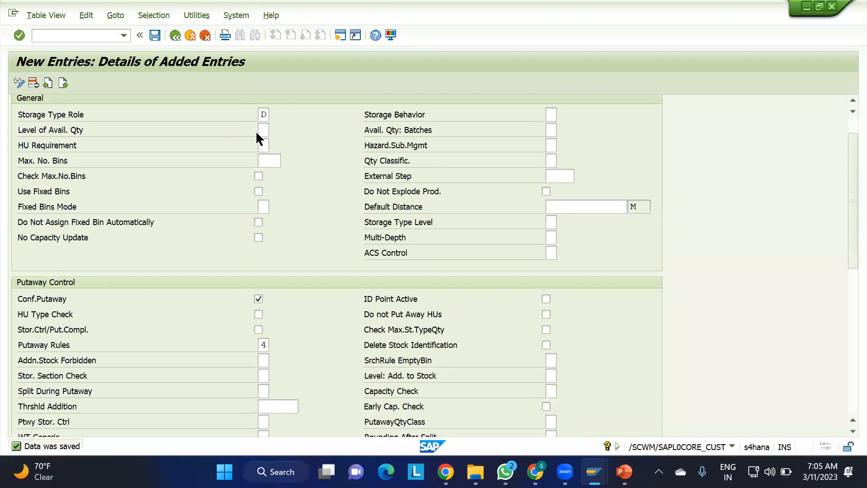
scroll(295, 247, "down", 8)
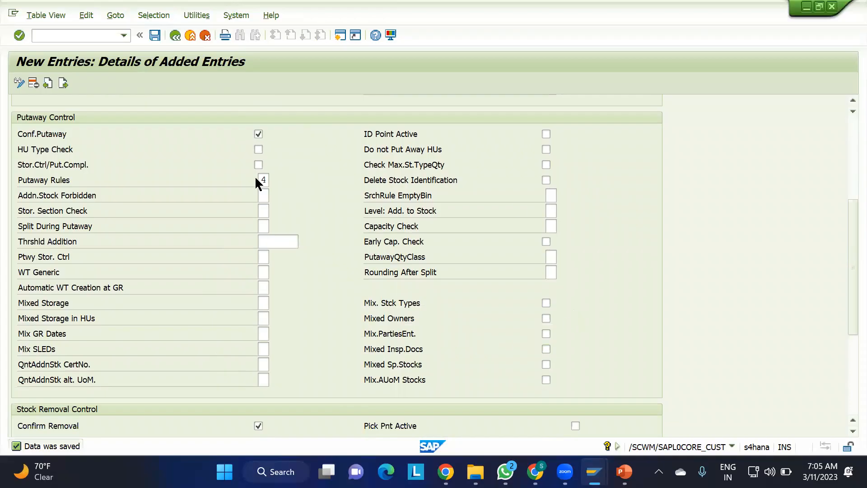
scroll(303, 246, "up", 10)
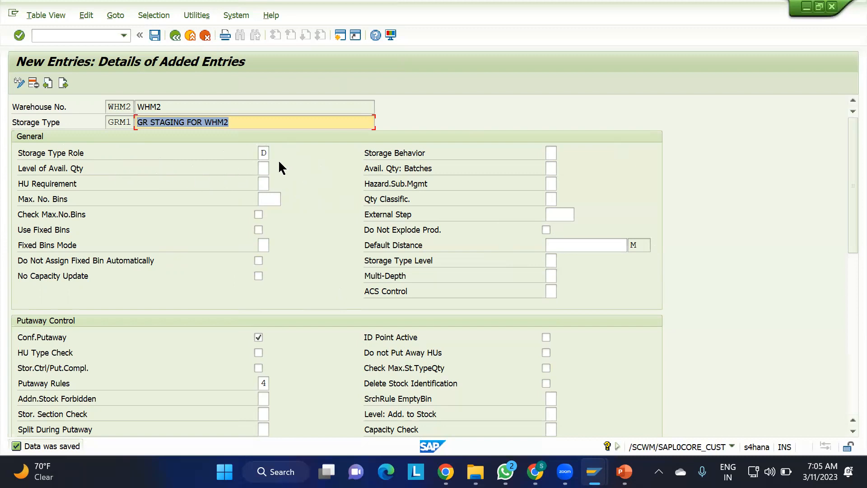
left_click(267, 153)
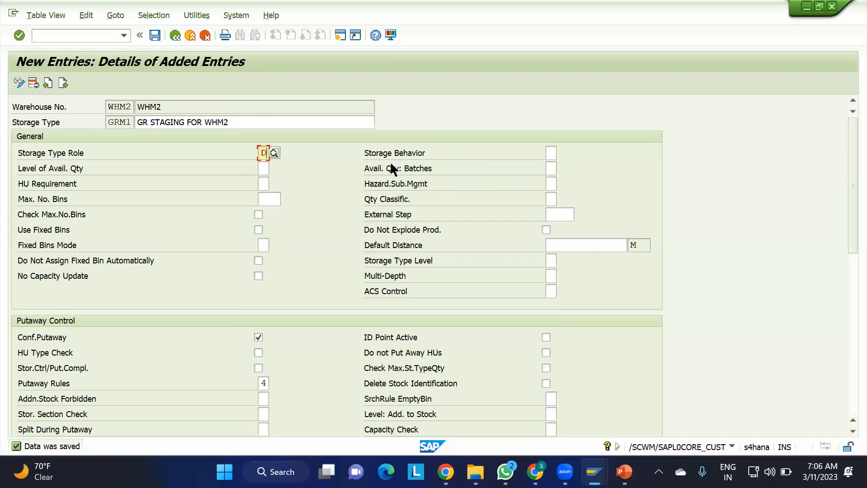
left_click(552, 153)
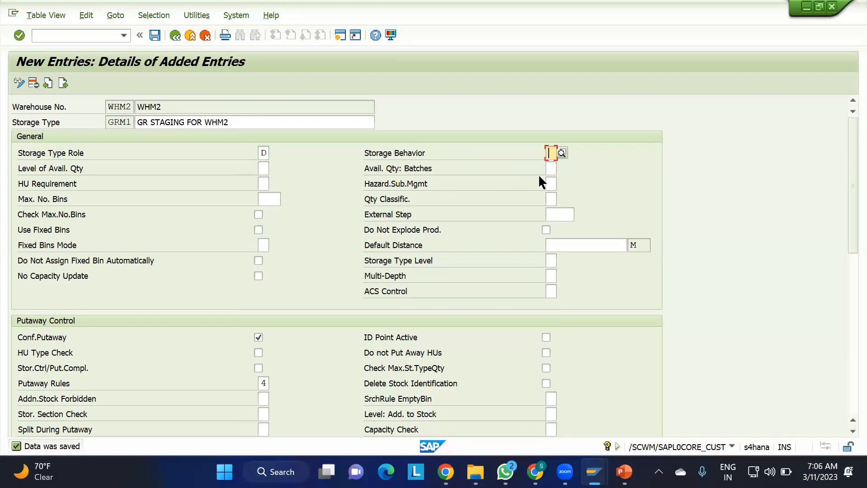
left_click(263, 153)
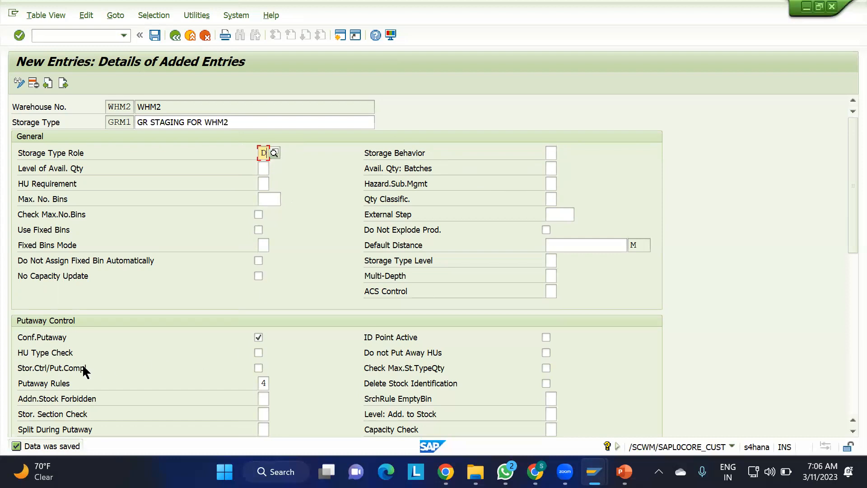
left_click(264, 383)
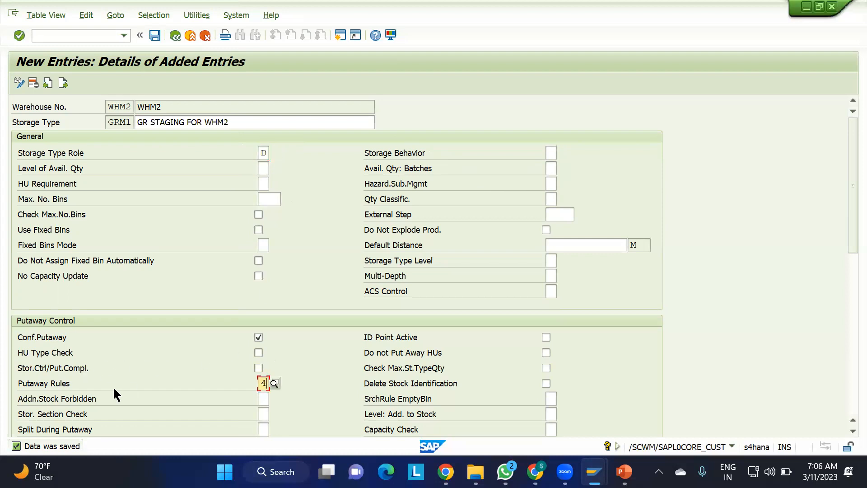